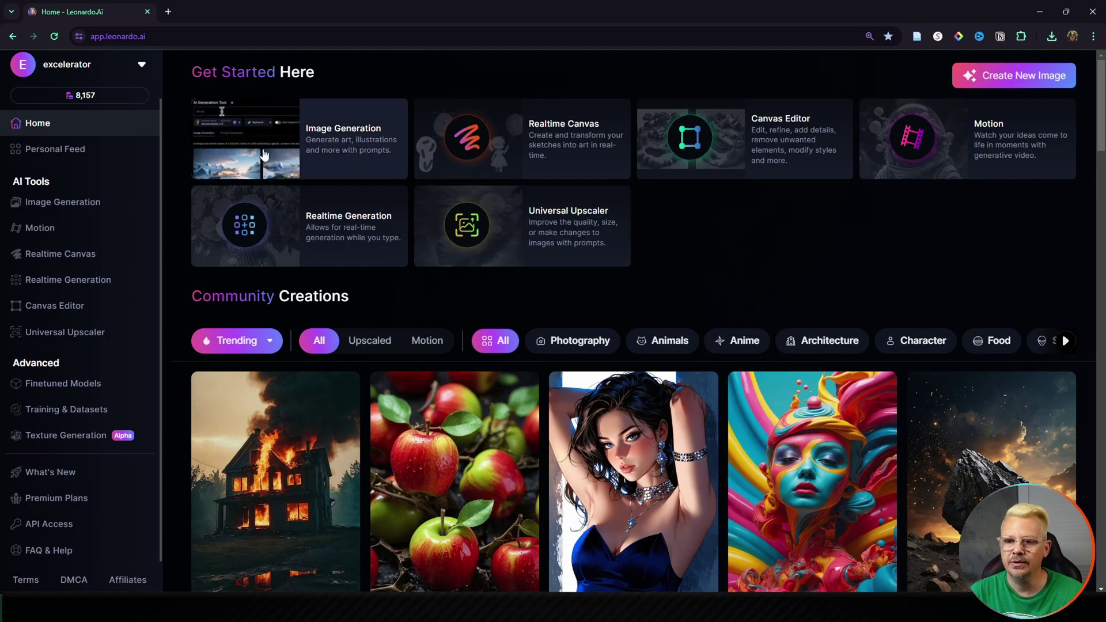
Open Image Generation and add the uploaded selfie with the graffiti background as a Character Reference.
{"action": "left_click", "coordinate": [262, 148]}
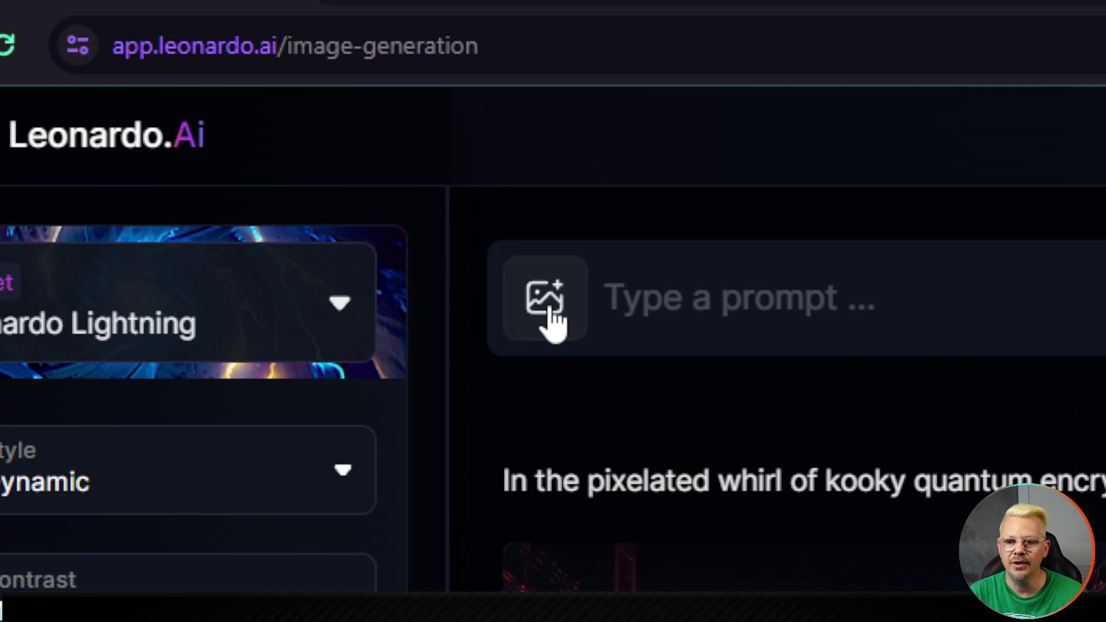
{"action": "left_click", "coordinate": [548, 317]}
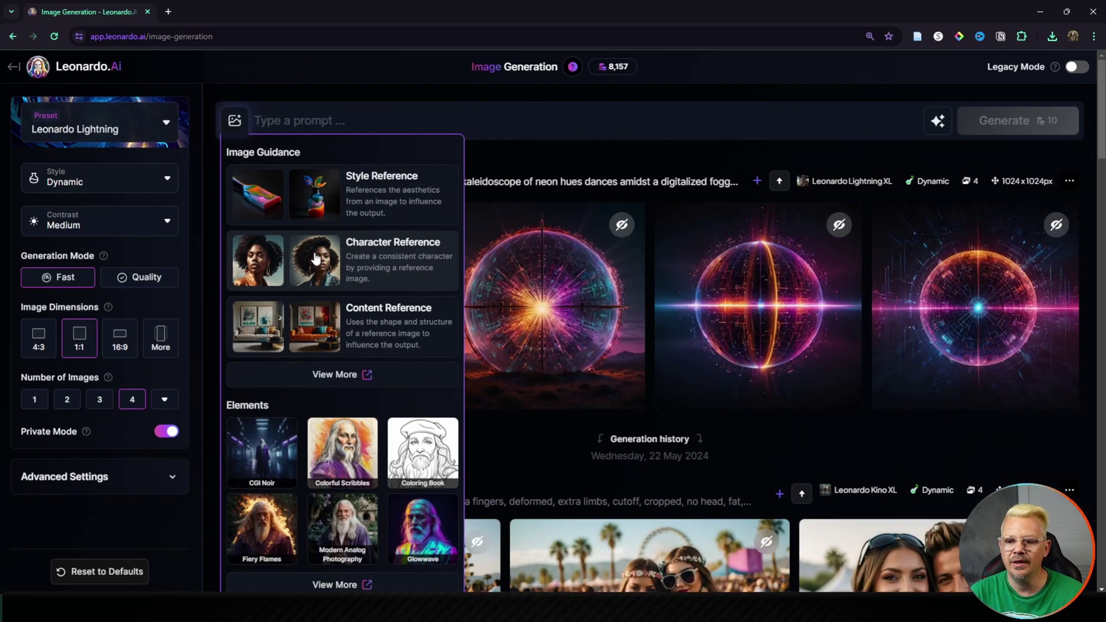
{"action": "left_click", "coordinate": [561, 337]}
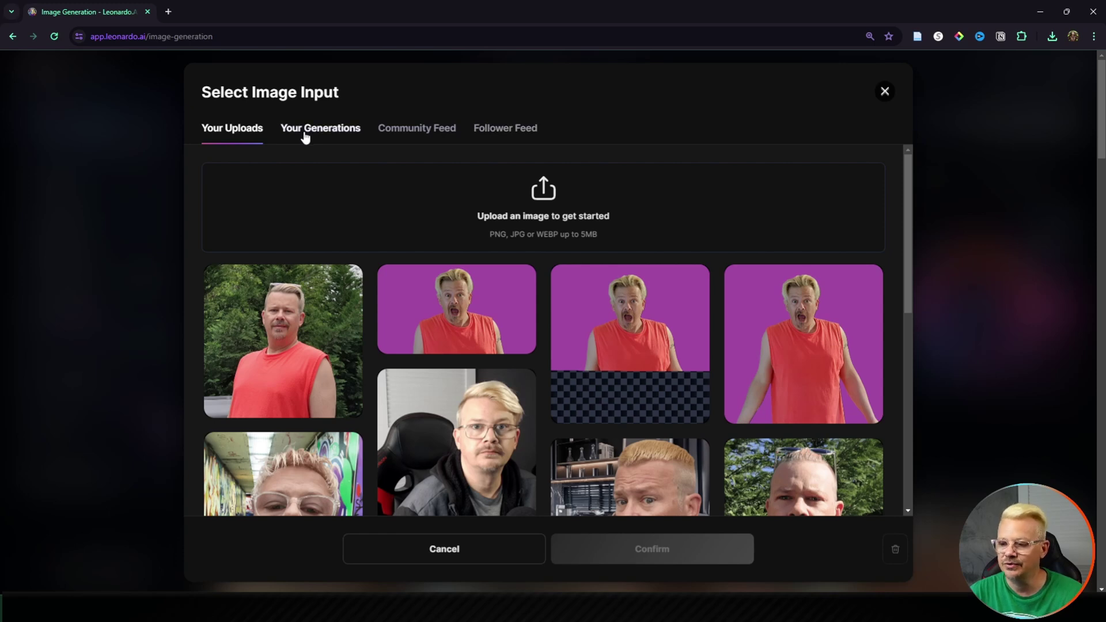
{"action": "scroll", "coordinate": [486, 217], "scroll_direction": "down", "scroll_amount": 2}
{"action": "scroll", "coordinate": [404, 230], "scroll_direction": "up", "scroll_amount": 2}
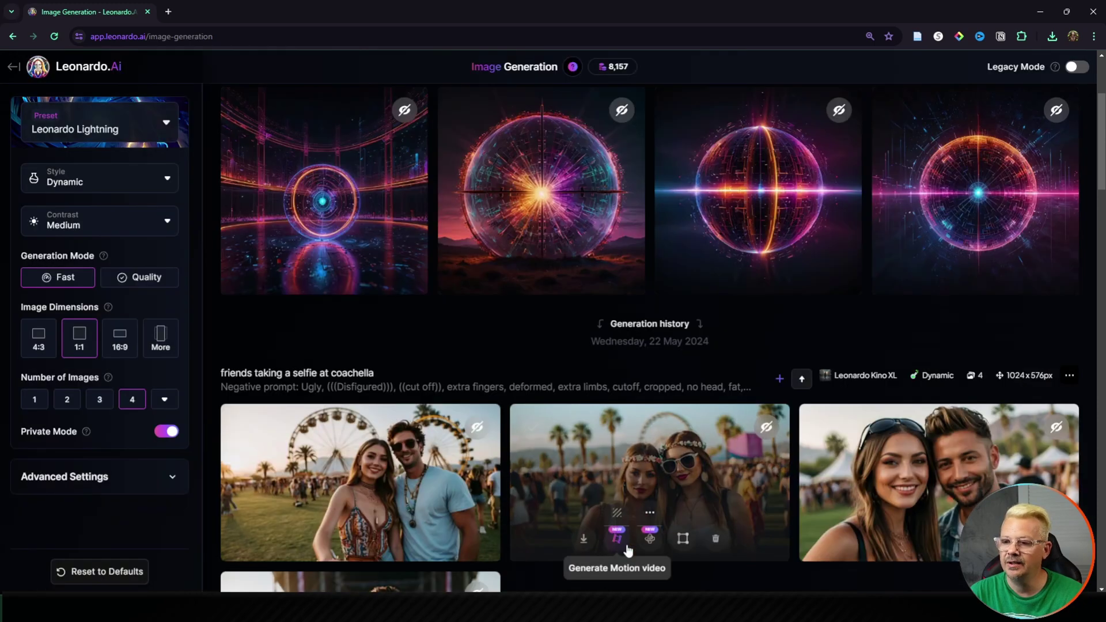
{"action": "scroll", "coordinate": [336, 129], "scroll_direction": "up", "scroll_amount": 3}
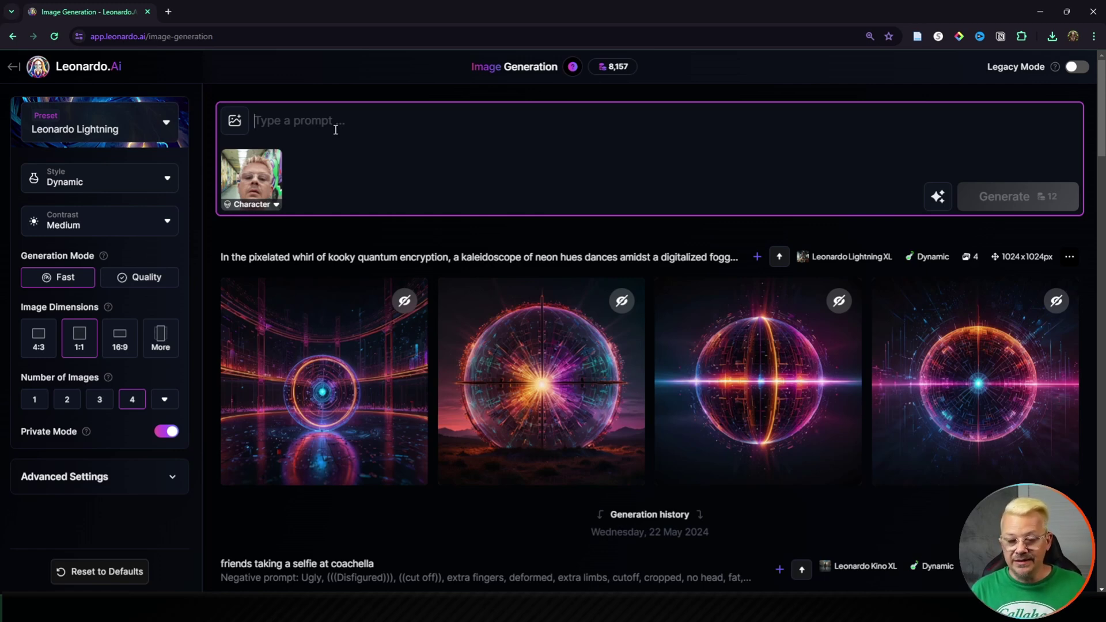
Enter the prompt "a man in a tuxedo at a formal event" and generate images with Low character reference strength.
{"action": "type", "text": "a man in a tuxedo at a formal event"}
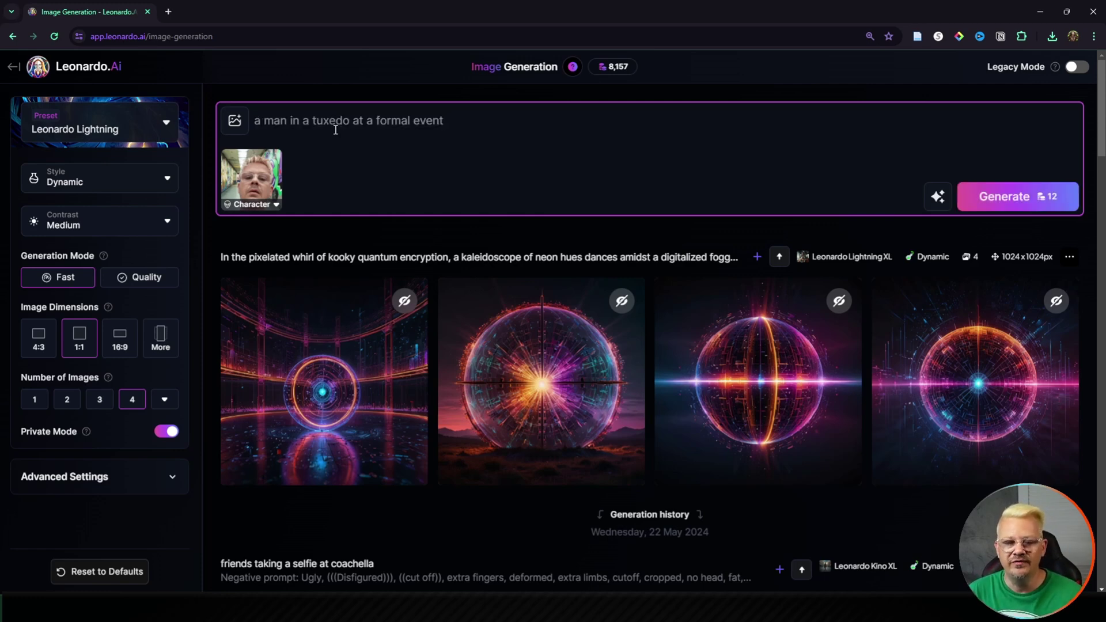
{"action": "left_click", "coordinate": [276, 207]}
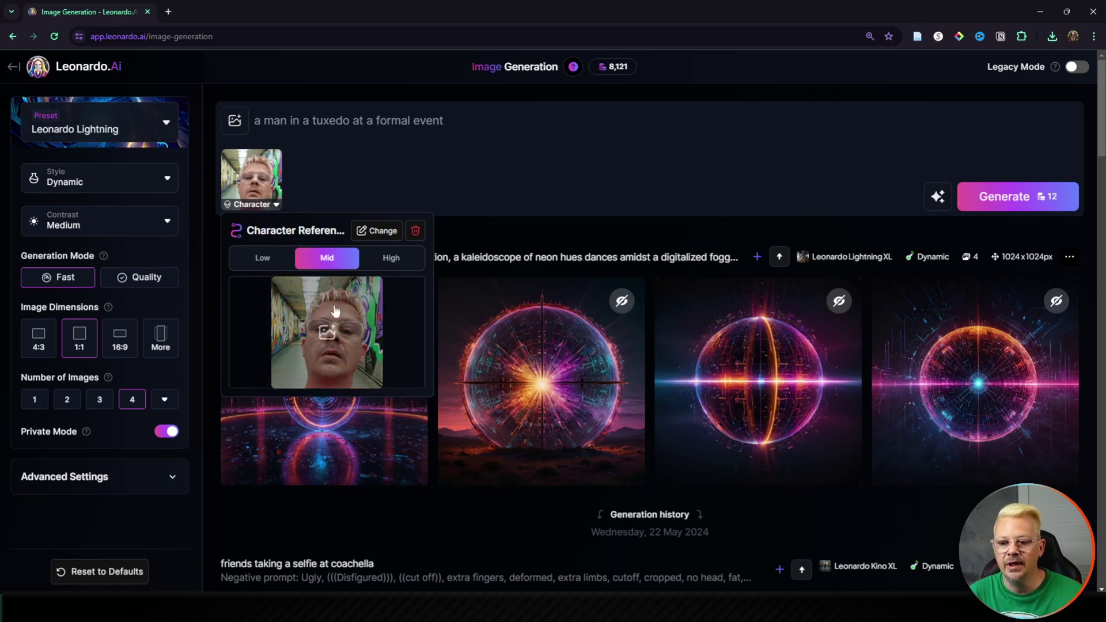
{"action": "left_click", "coordinate": [278, 263]}
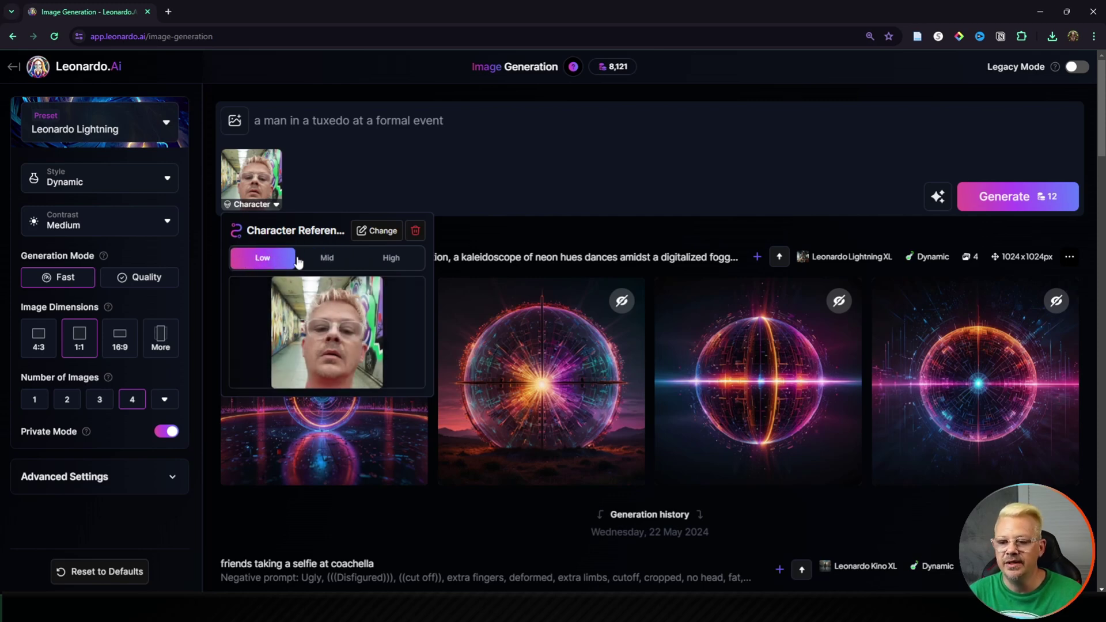
{"action": "left_click", "coordinate": [1001, 198]}
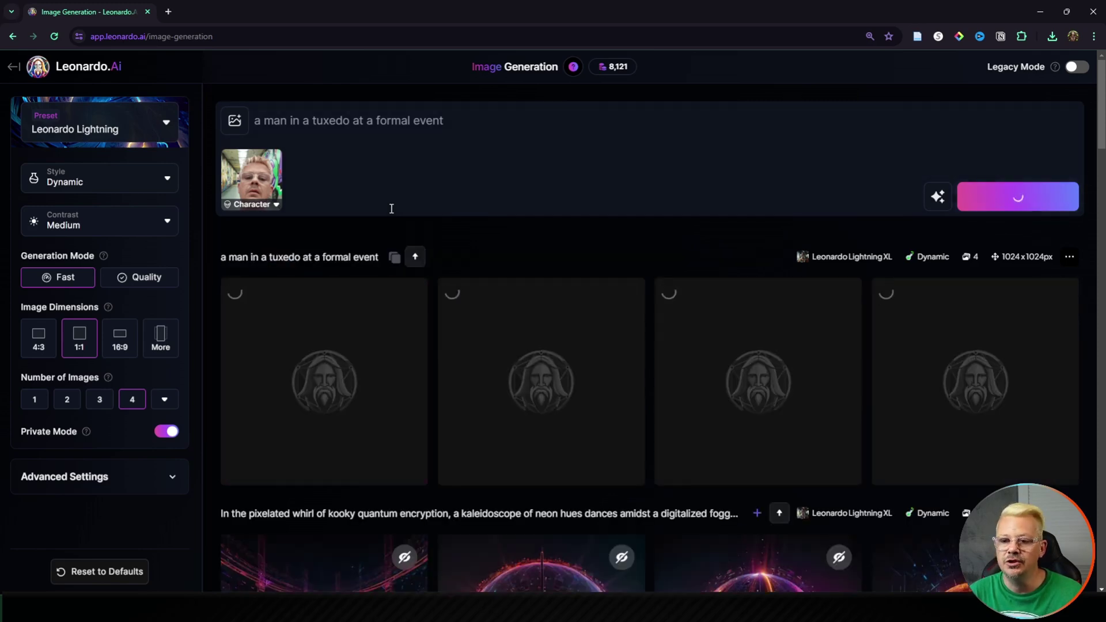
Set the character reference strength to Mid and generate the same prompt again.
{"action": "left_click", "coordinate": [276, 205]}
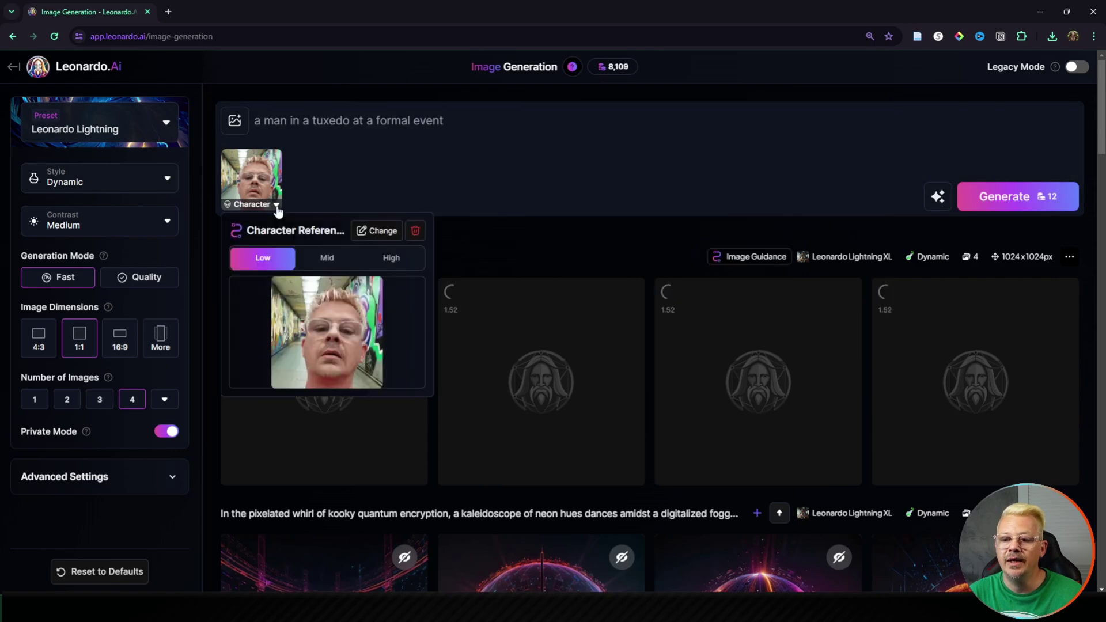
{"action": "left_click", "coordinate": [324, 256]}
{"action": "left_click", "coordinate": [975, 197]}
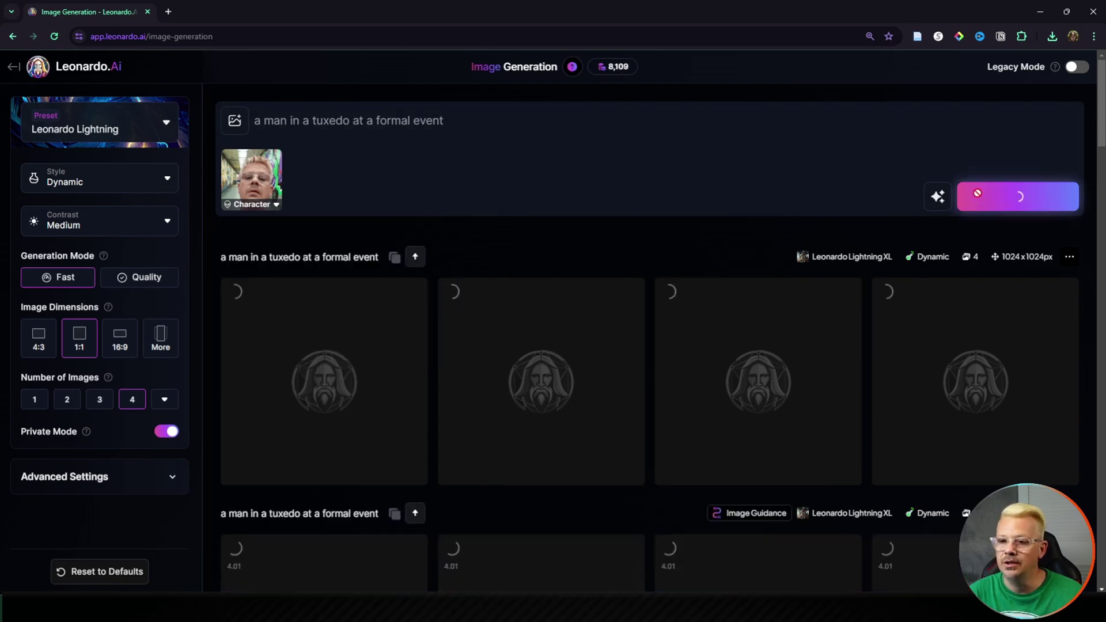
Raise the character reference strength to High and generate another set of tuxedo images.
{"action": "left_click", "coordinate": [269, 205]}
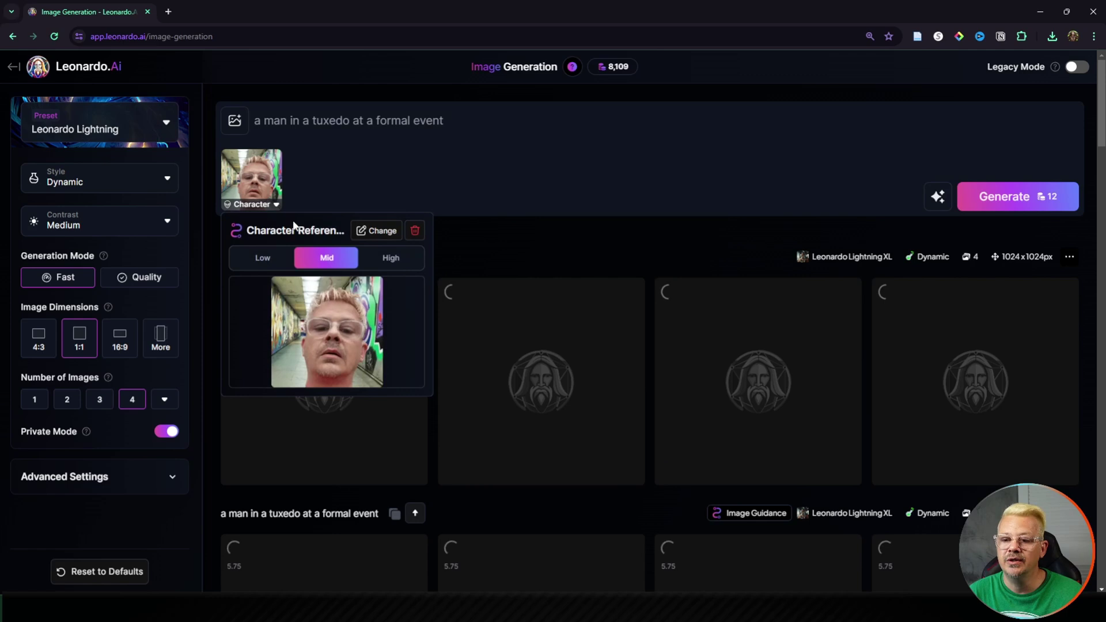
{"action": "left_click", "coordinate": [387, 258]}
{"action": "left_click", "coordinate": [1014, 196]}
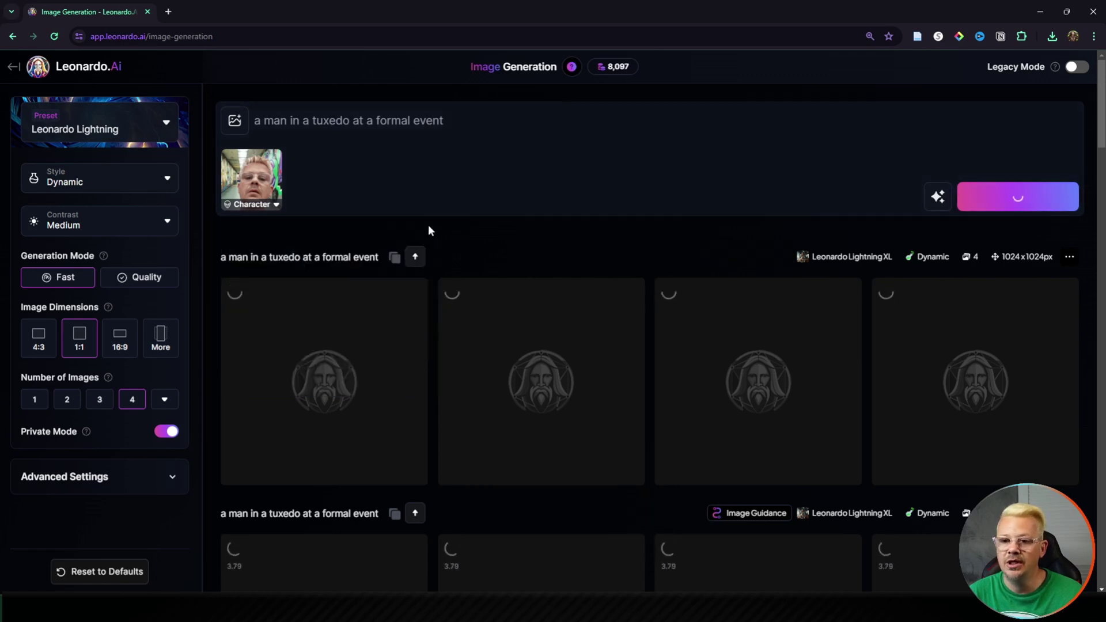
Compare the tuxedo images generated at Low, Mid and High strength, checking each set's image guidance setting and likeness to the reference.
{"action": "scroll", "coordinate": [420, 256], "scroll_direction": "down", "scroll_amount": 9}
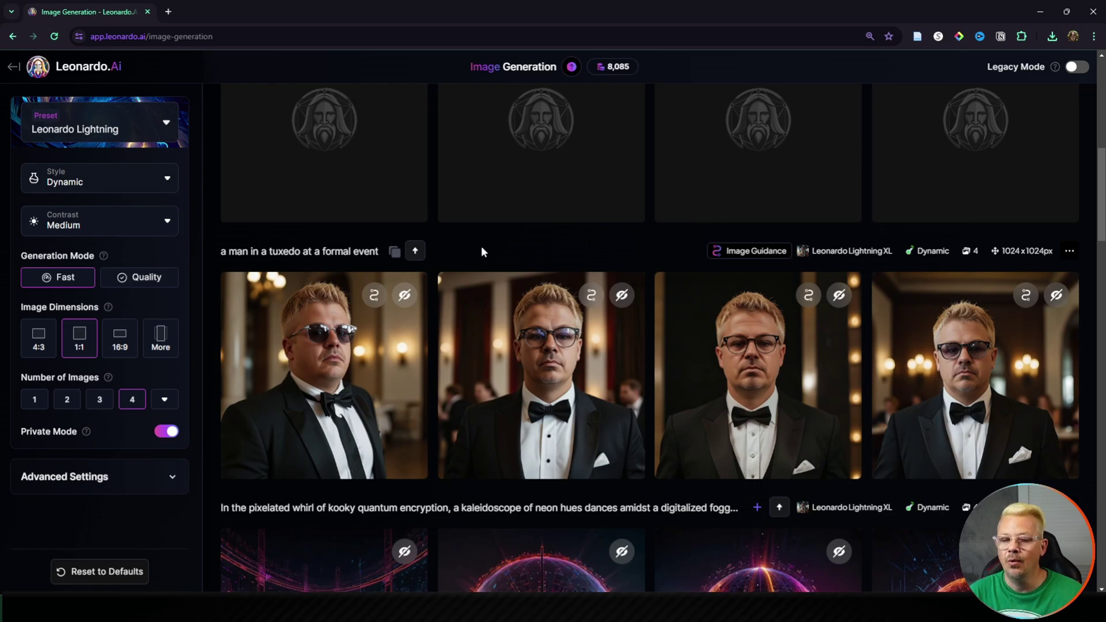
{"action": "mouse_move", "coordinate": [741, 252]}
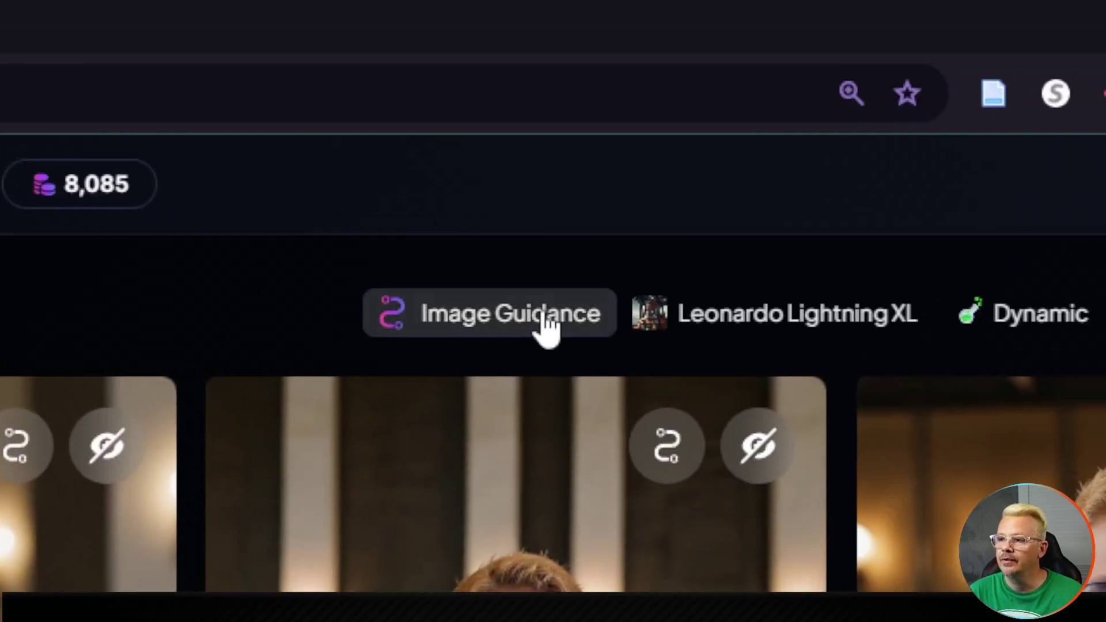
{"action": "mouse_move", "coordinate": [546, 319]}
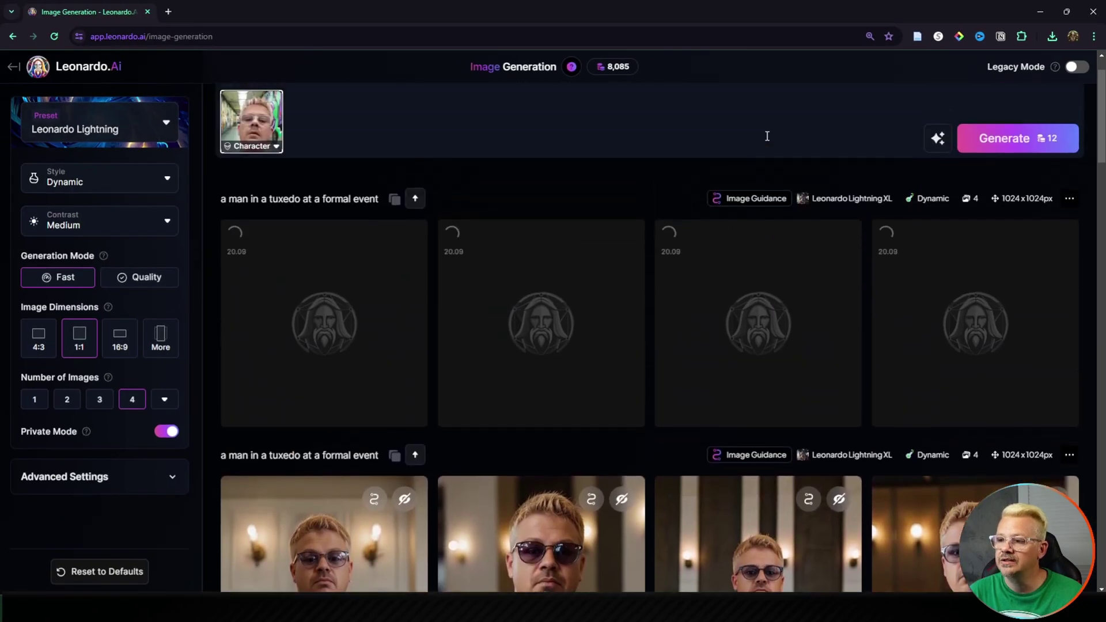
{"action": "mouse_move", "coordinate": [538, 593]}
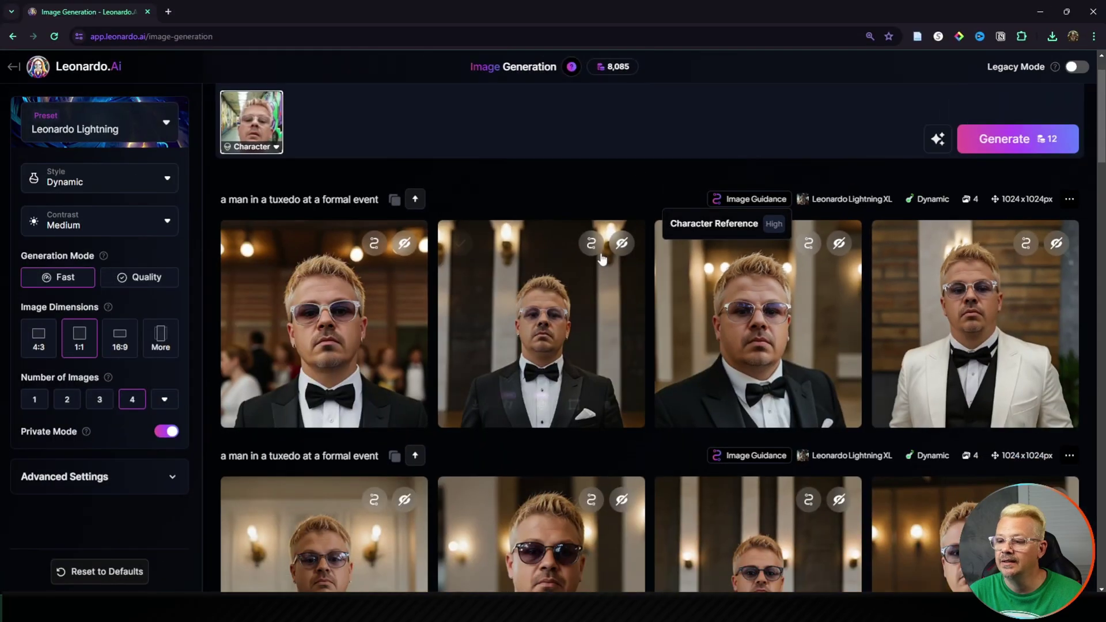
{"action": "scroll", "coordinate": [582, 239], "scroll_direction": "down", "scroll_amount": 5}
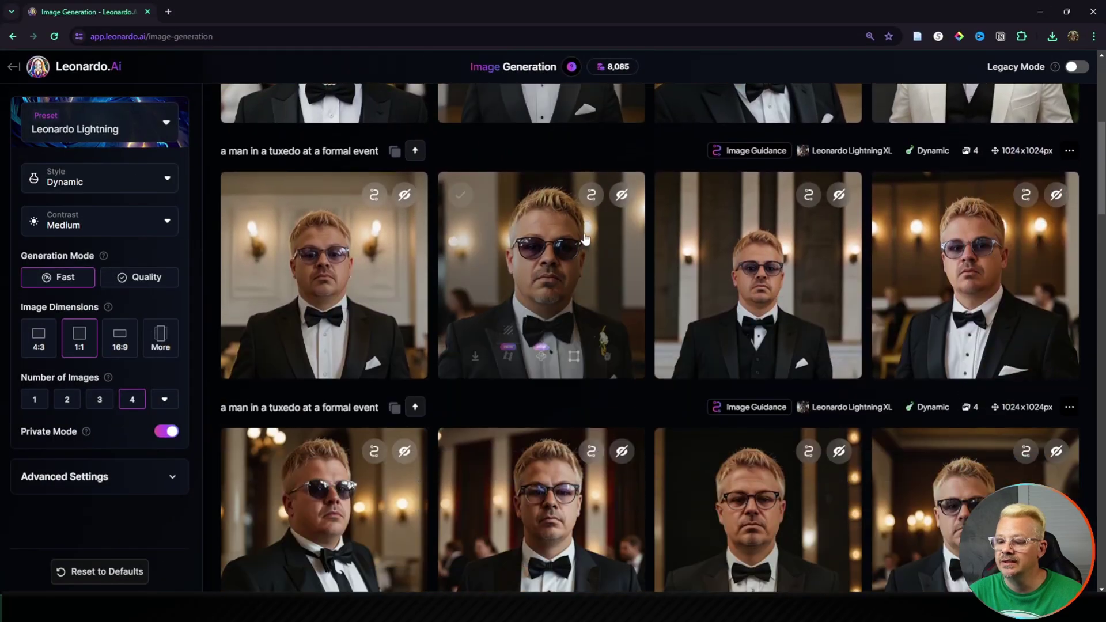
{"action": "scroll", "coordinate": [581, 239], "scroll_direction": "down", "scroll_amount": 1}
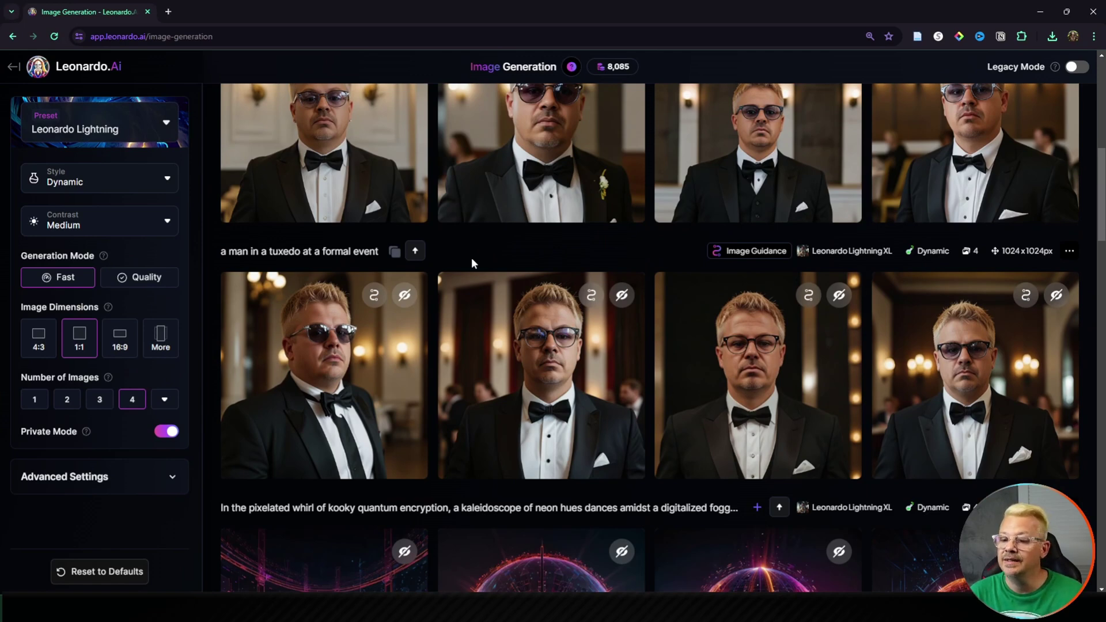
{"action": "scroll", "coordinate": [472, 258], "scroll_direction": "up", "scroll_amount": 2}
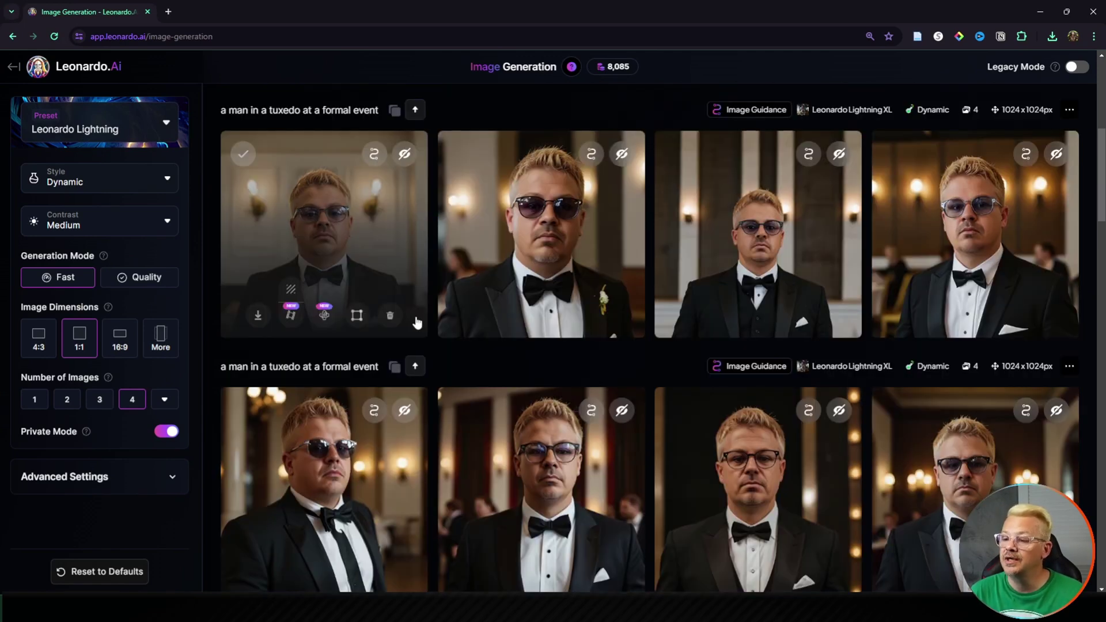
{"action": "scroll", "coordinate": [417, 323], "scroll_direction": "up", "scroll_amount": 1}
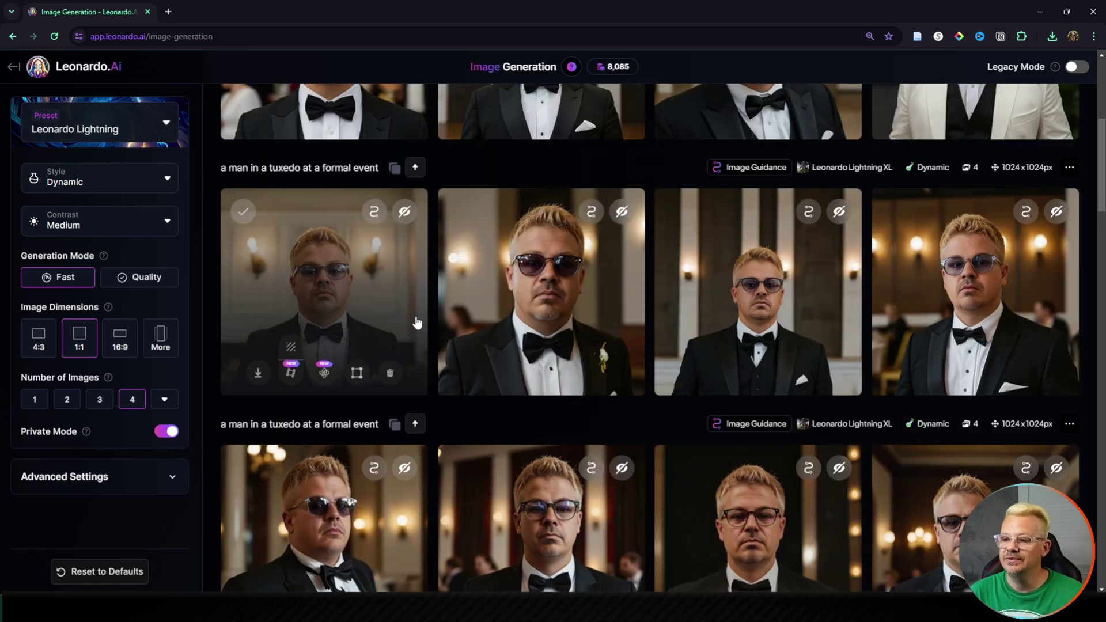
{"action": "scroll", "coordinate": [417, 322], "scroll_direction": "up", "scroll_amount": 3}
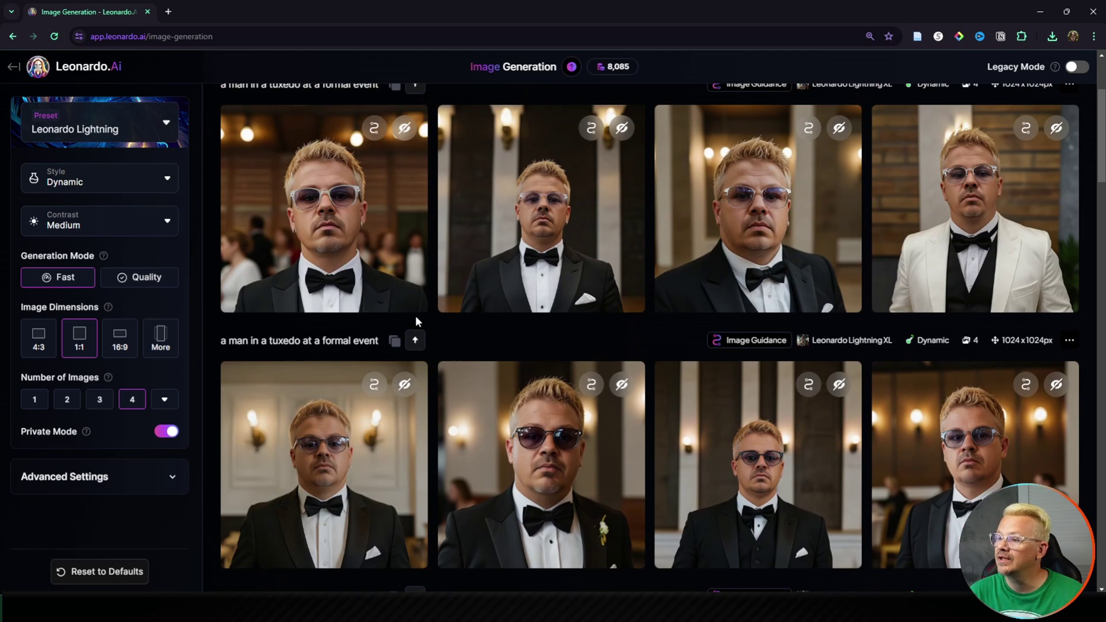
{"action": "scroll", "coordinate": [416, 315], "scroll_direction": "up", "scroll_amount": 3}
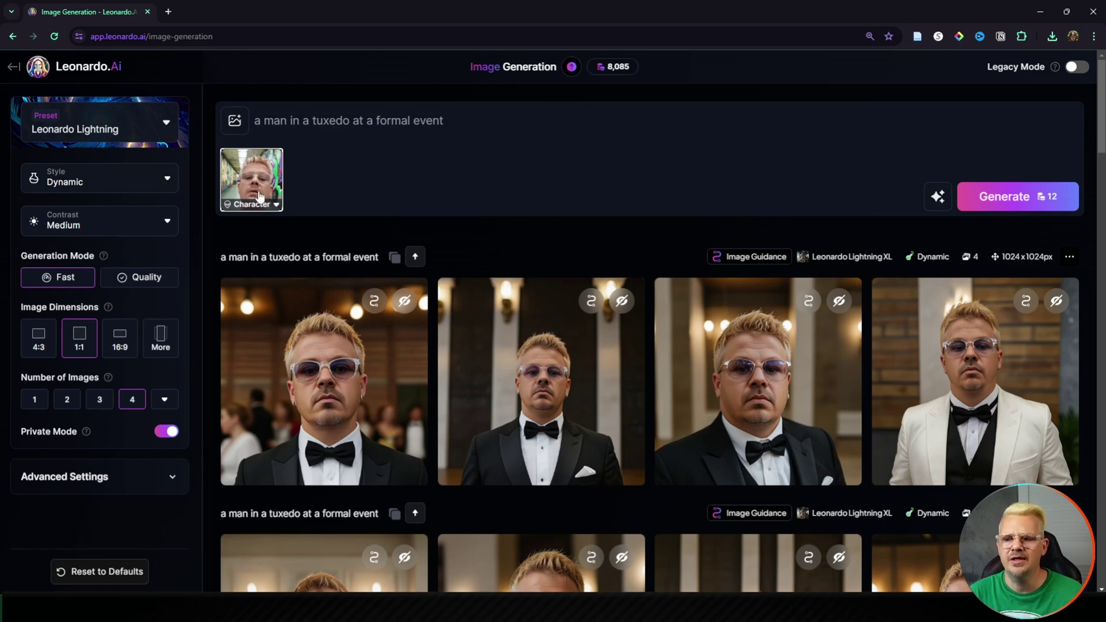
{"action": "scroll", "coordinate": [444, 349], "scroll_direction": "down", "scroll_amount": 3}
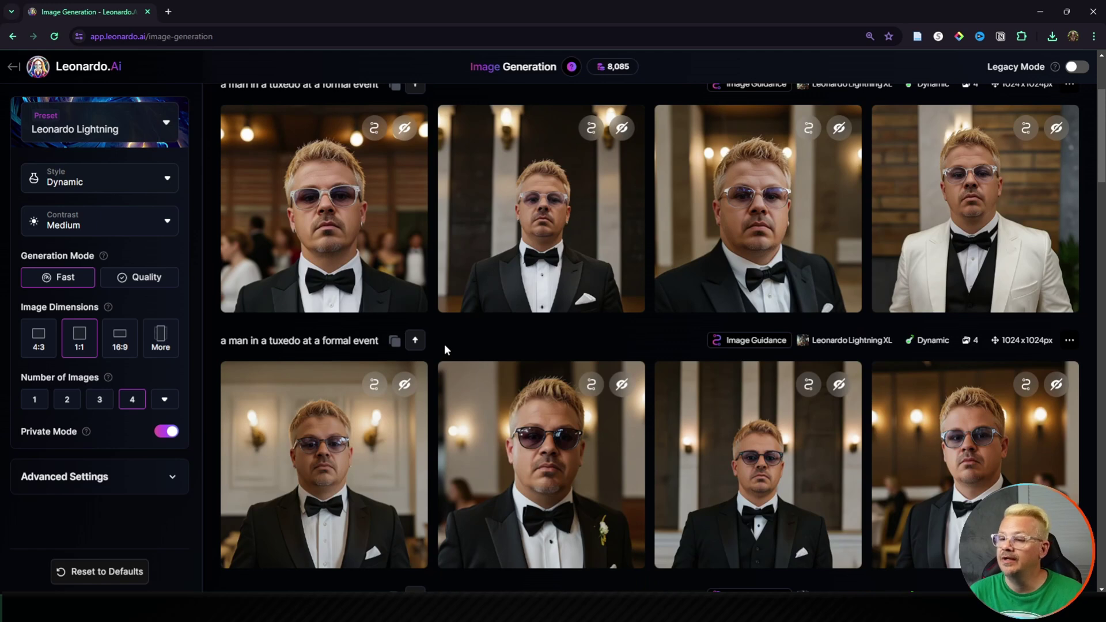
{"action": "scroll", "coordinate": [427, 330], "scroll_direction": "down", "scroll_amount": 2}
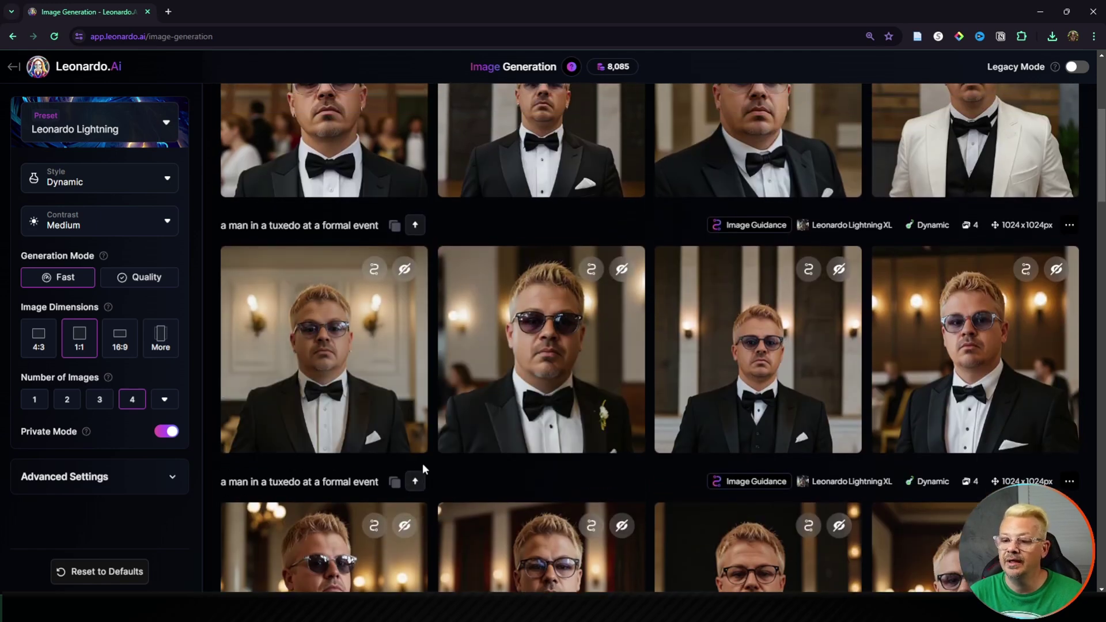
{"action": "scroll", "coordinate": [413, 458], "scroll_direction": "down", "scroll_amount": 4}
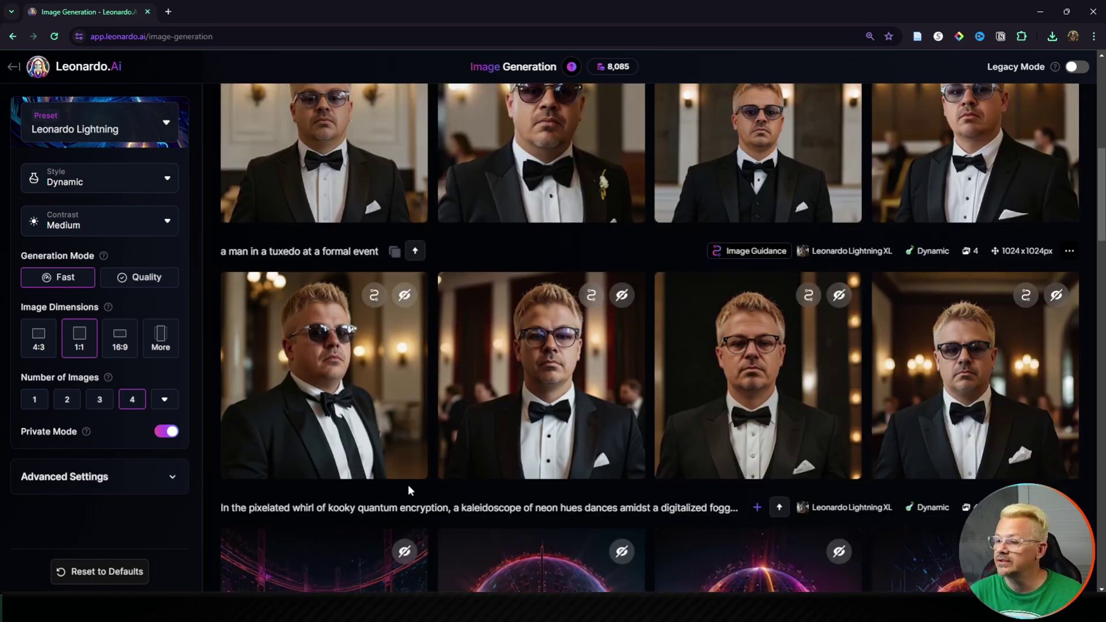
{"action": "scroll", "coordinate": [408, 485], "scroll_direction": "up", "scroll_amount": 10}
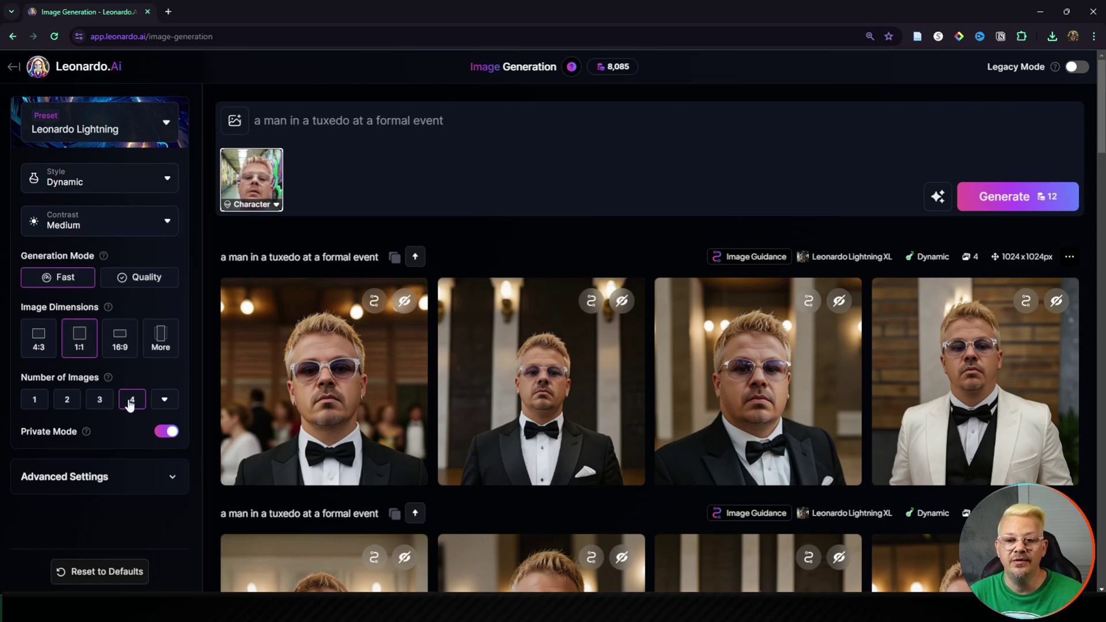
Change the preset to Cinematic Kino and review the available Style options.
{"action": "left_click", "coordinate": [160, 129]}
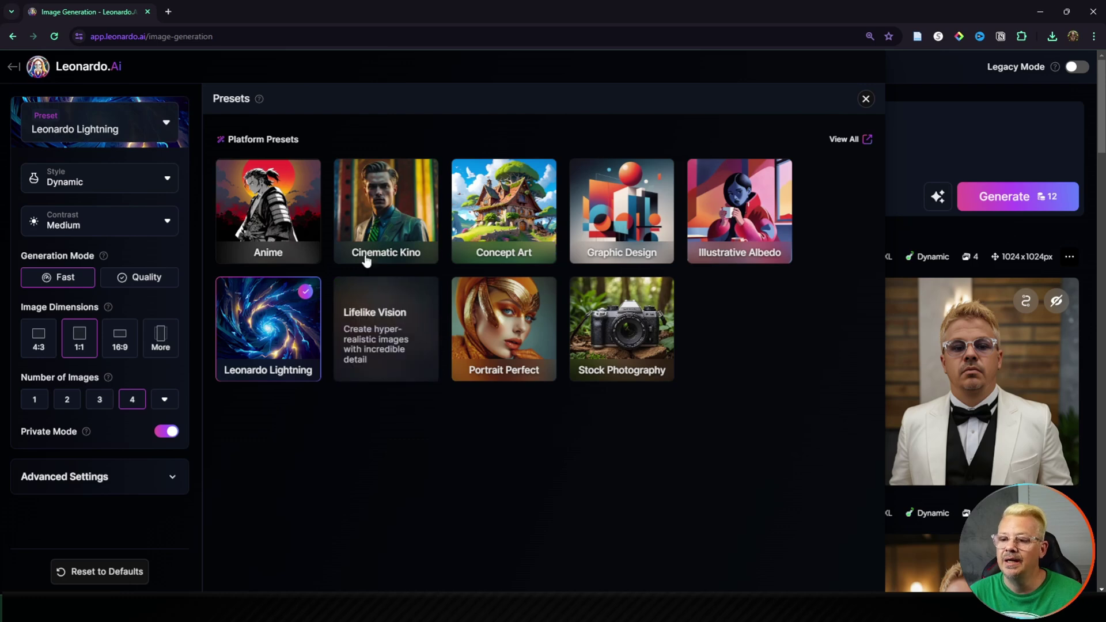
{"action": "mouse_move", "coordinate": [404, 192]}
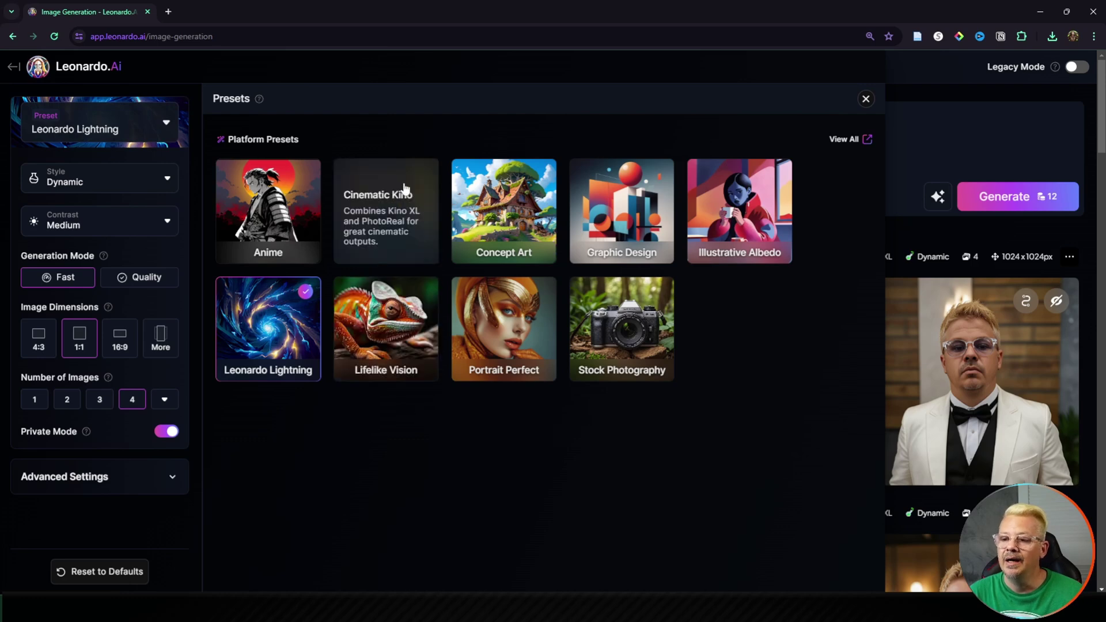
{"action": "left_click", "coordinate": [406, 241]}
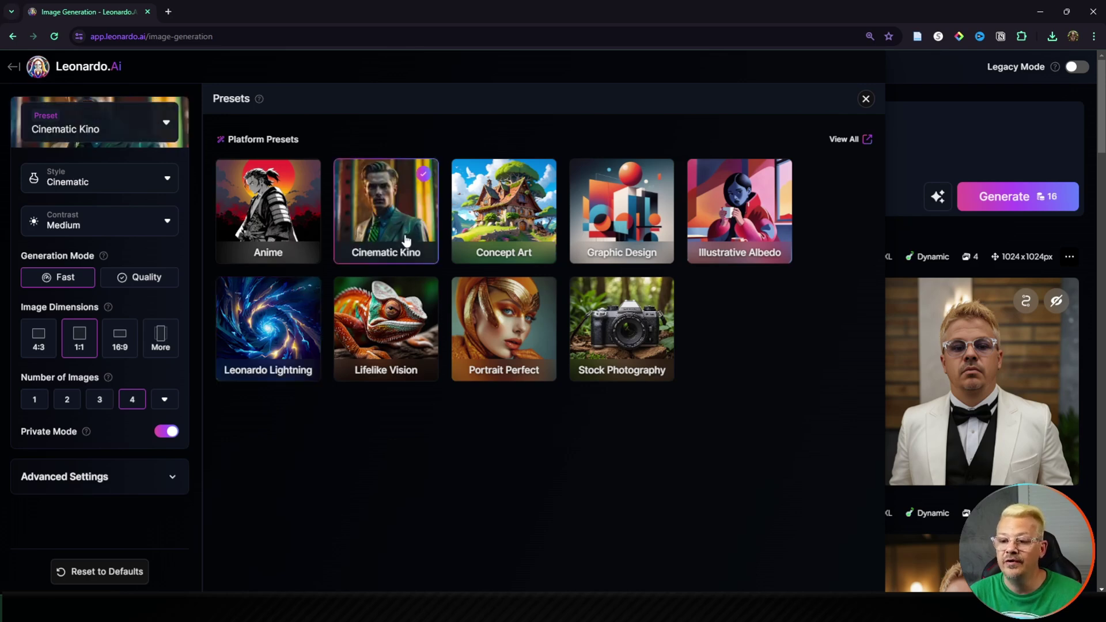
{"action": "left_click", "coordinate": [866, 99]}
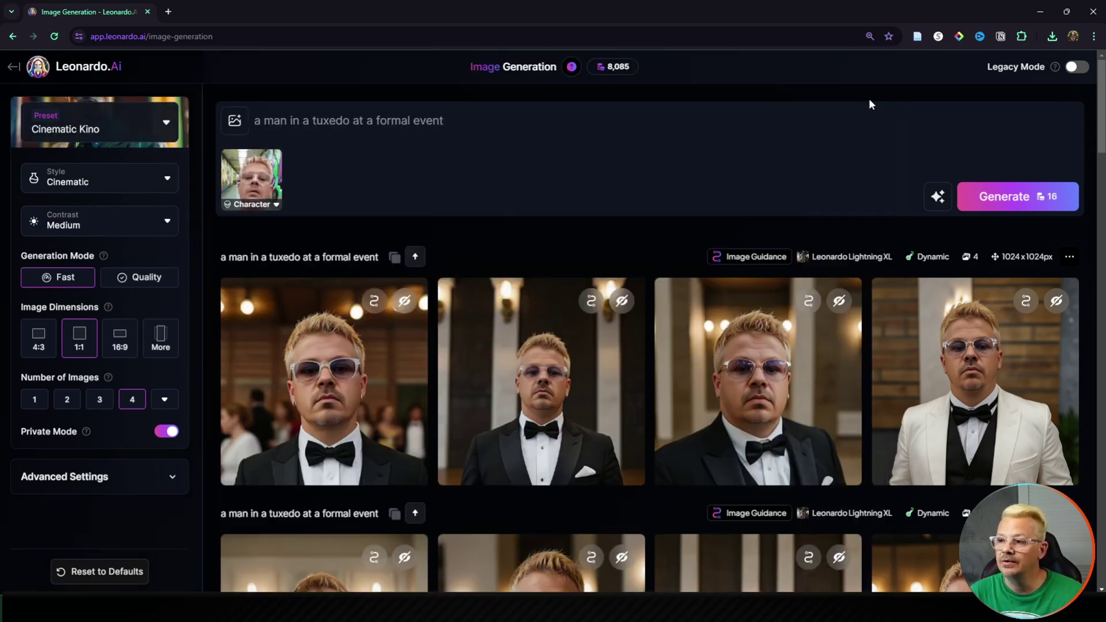
{"action": "left_click", "coordinate": [149, 185]}
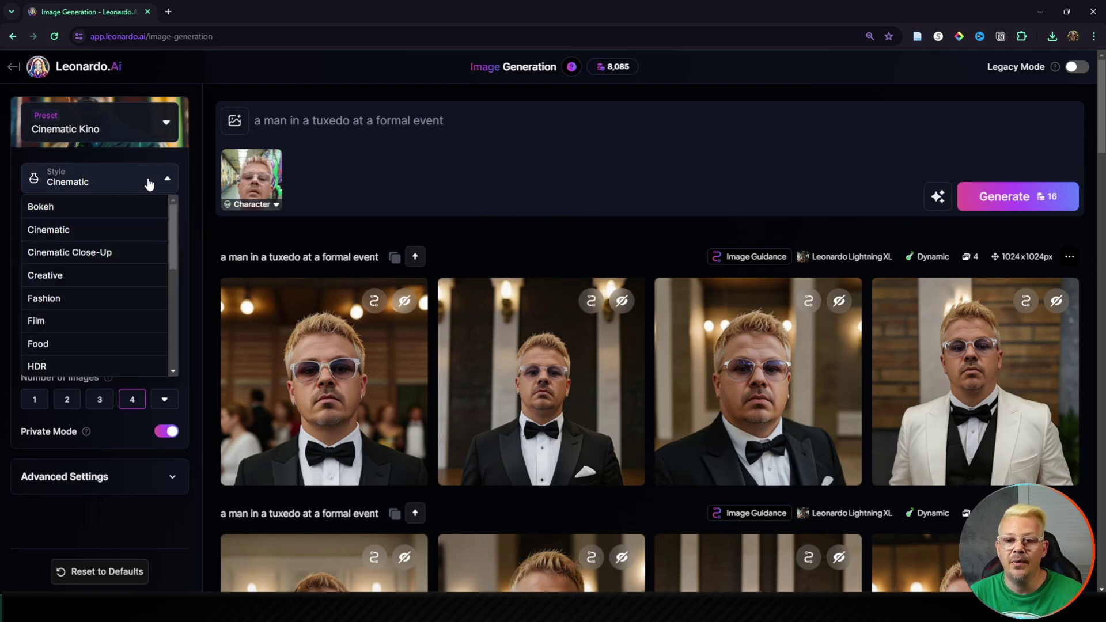
{"action": "left_click", "coordinate": [106, 185]}
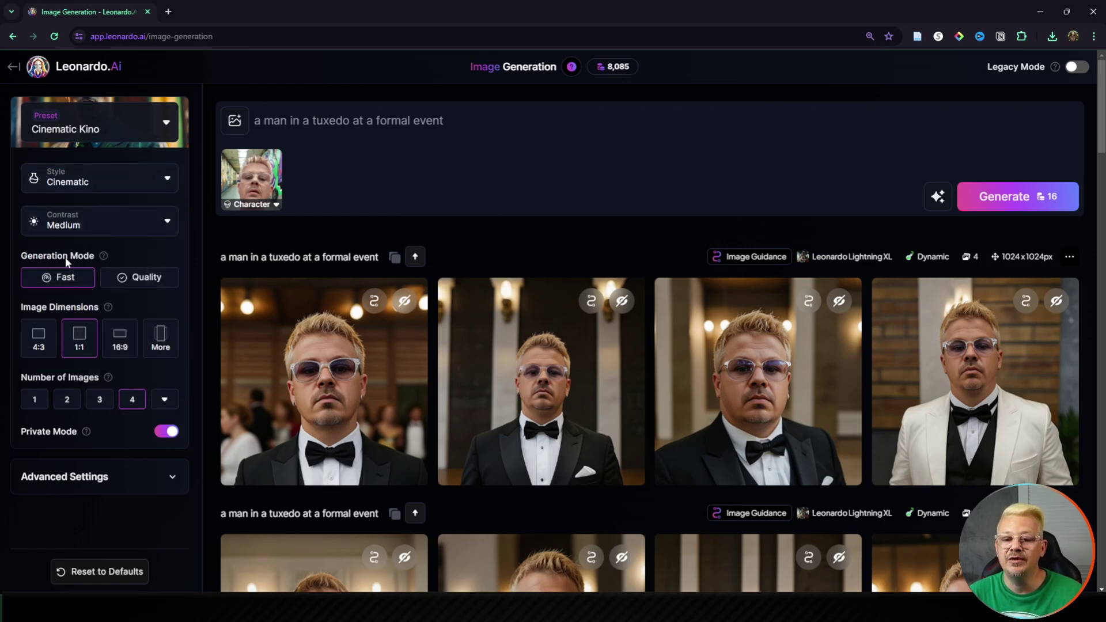
Set the generation mode to Quality and generate the tuxedo prompt with the current preset.
{"action": "left_click", "coordinate": [135, 280]}
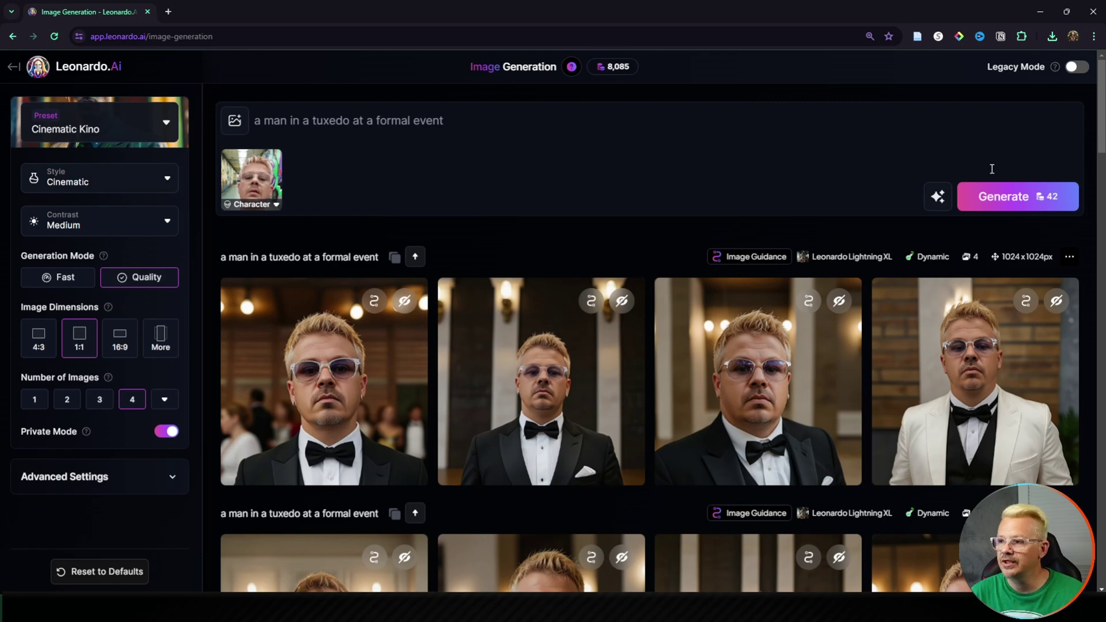
{"action": "left_click", "coordinate": [1016, 203]}
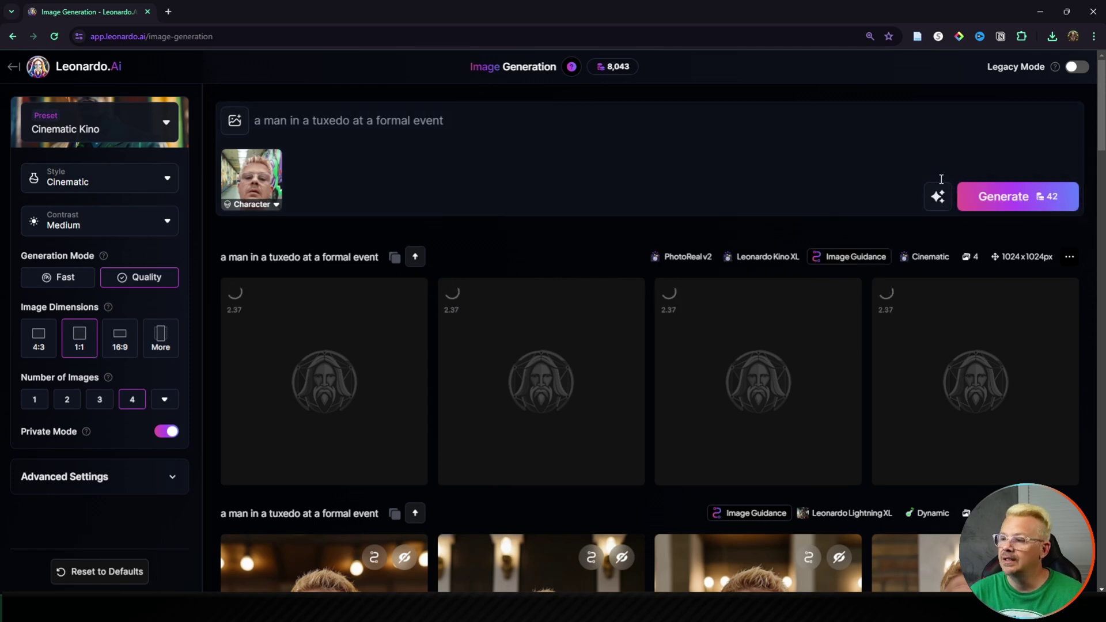
Generate the tuxedo prompt with the character reference strength at Mid, and once more at Low.
{"action": "left_click", "coordinate": [277, 206]}
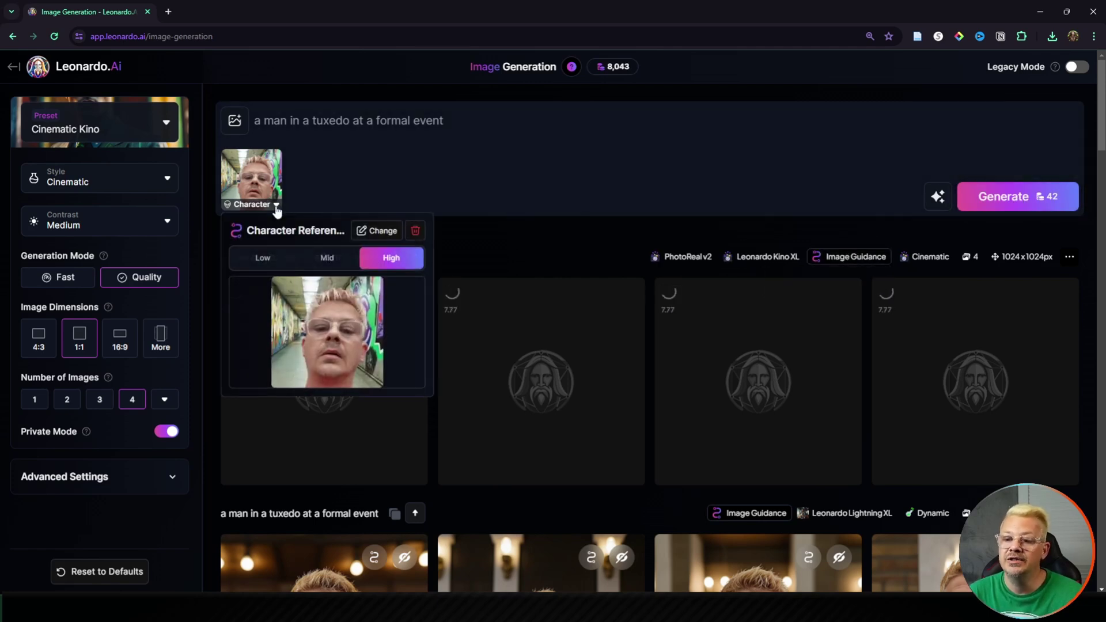
{"action": "left_click", "coordinate": [327, 257]}
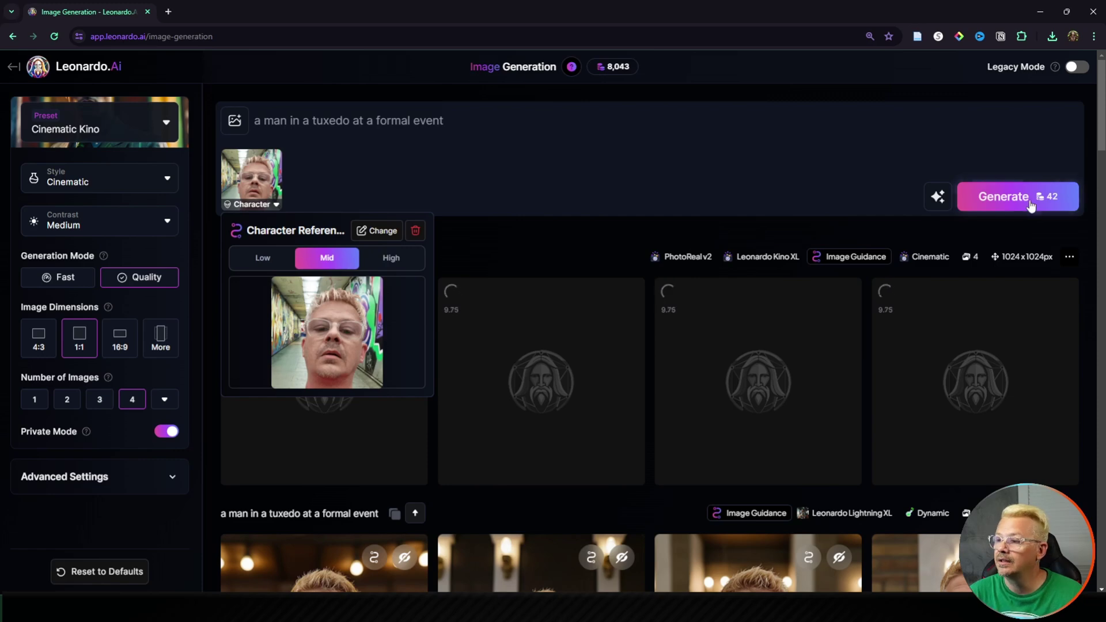
{"action": "left_click", "coordinate": [979, 197]}
{"action": "left_click", "coordinate": [257, 206]}
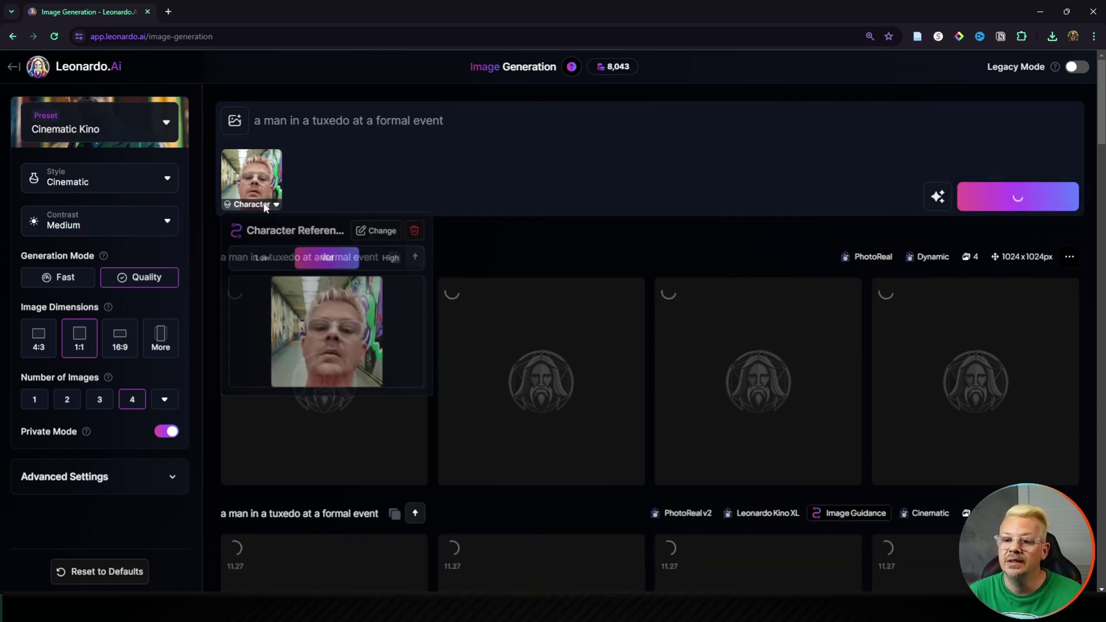
{"action": "left_click", "coordinate": [262, 257]}
{"action": "left_click", "coordinate": [1031, 196]}
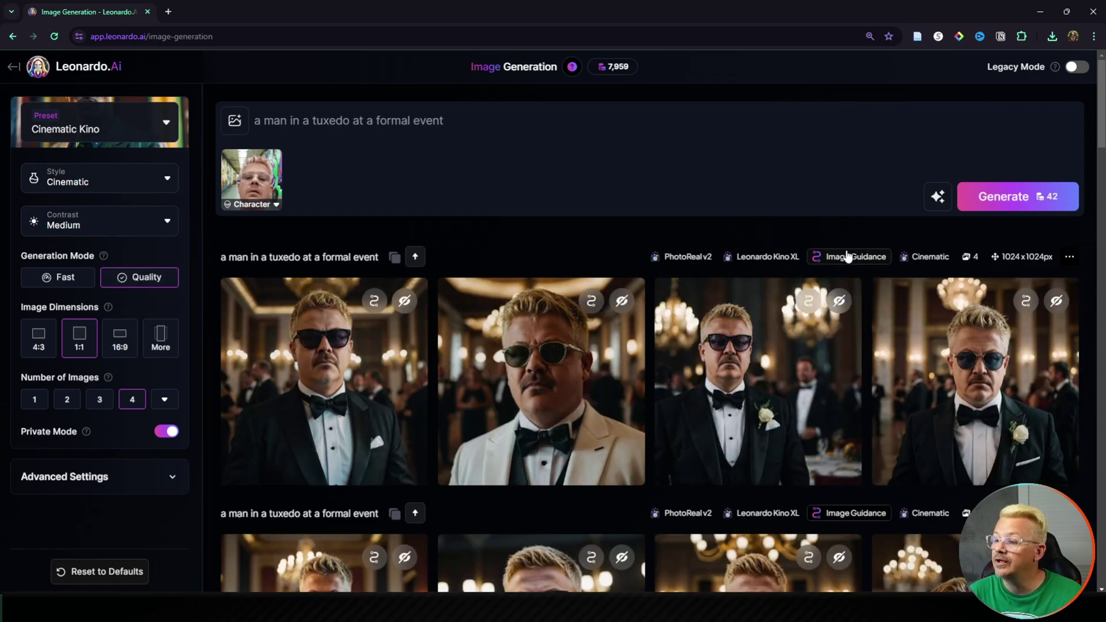
Compare the Cinematic Kino tuxedo images across reference strengths and against the earlier Leonardo Lightning sets, checking the image guidance level.
{"action": "mouse_move", "coordinate": [846, 262]}
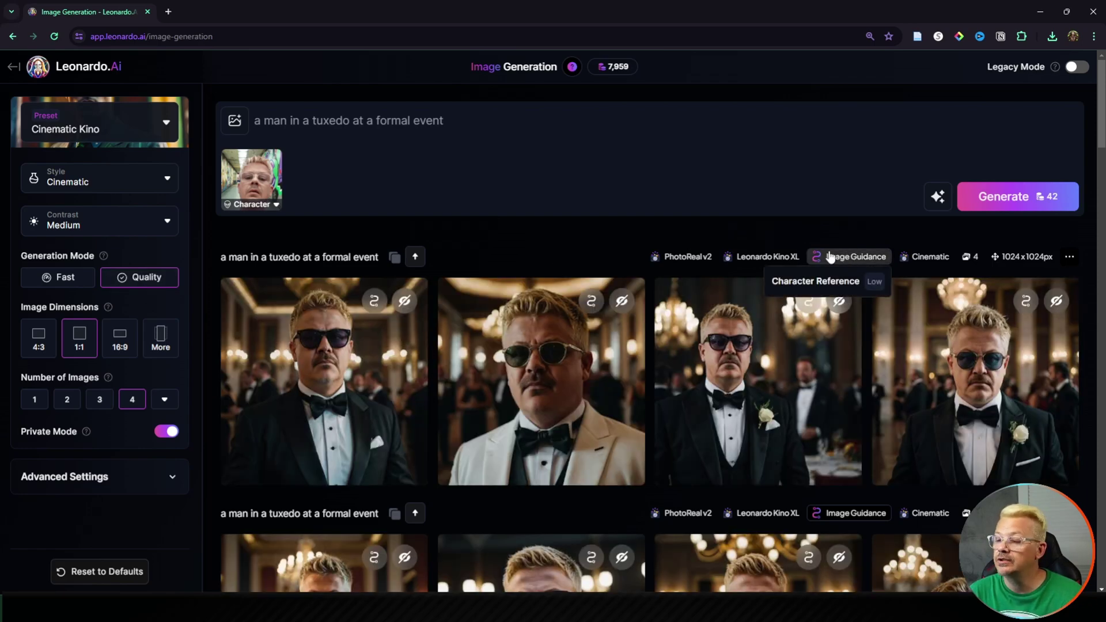
{"action": "scroll", "coordinate": [536, 248], "scroll_direction": "down", "scroll_amount": 1}
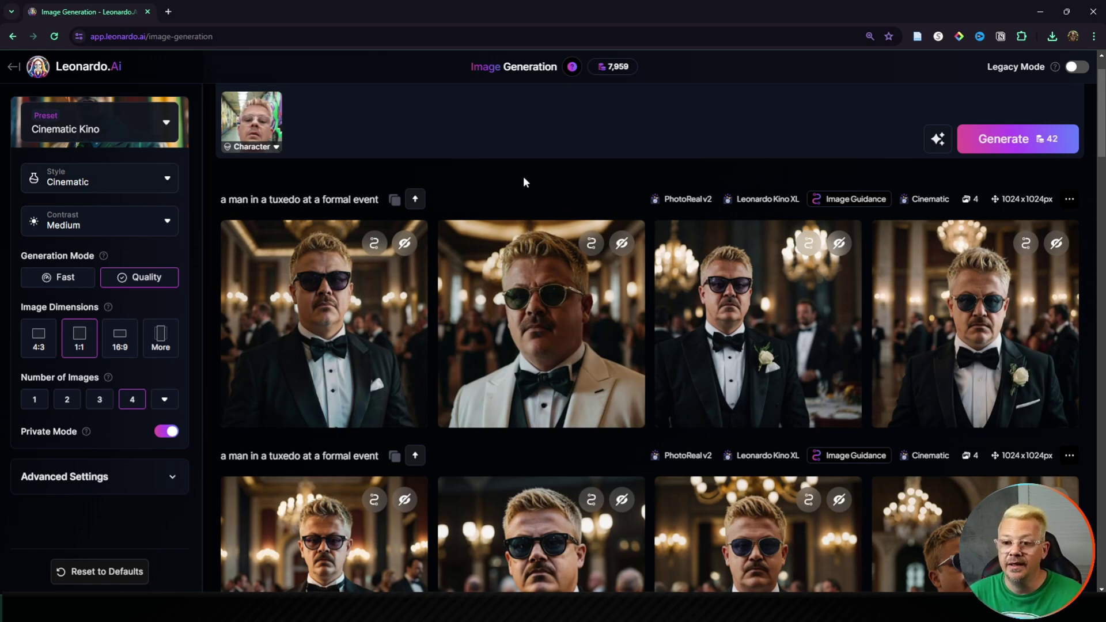
{"action": "scroll", "coordinate": [523, 182], "scroll_direction": "up", "scroll_amount": 1}
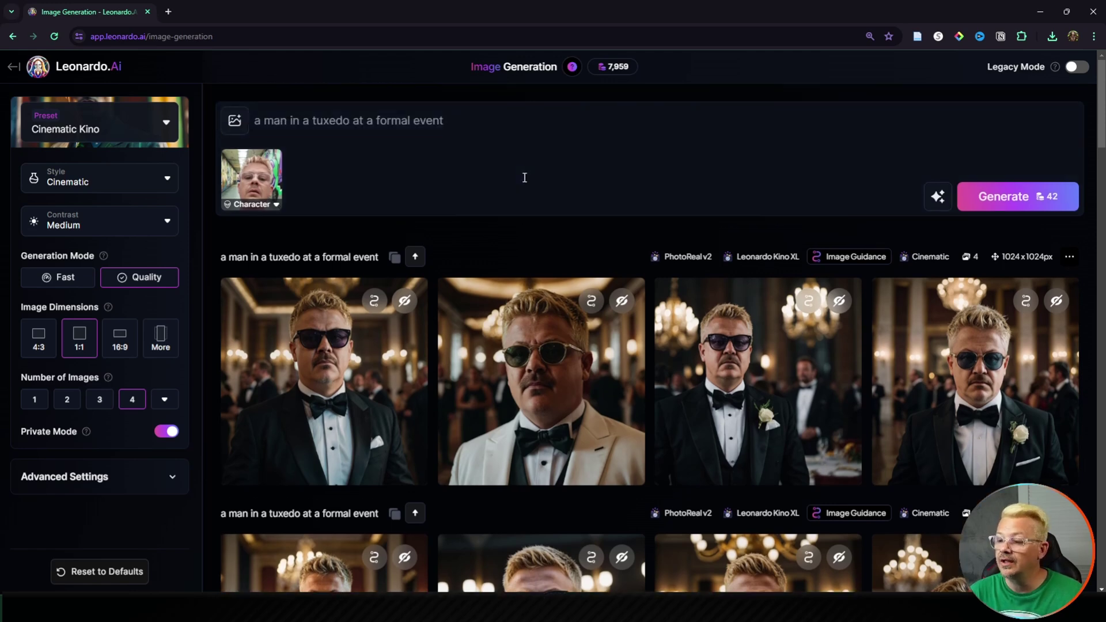
{"action": "scroll", "coordinate": [412, 323], "scroll_direction": "down", "scroll_amount": 5}
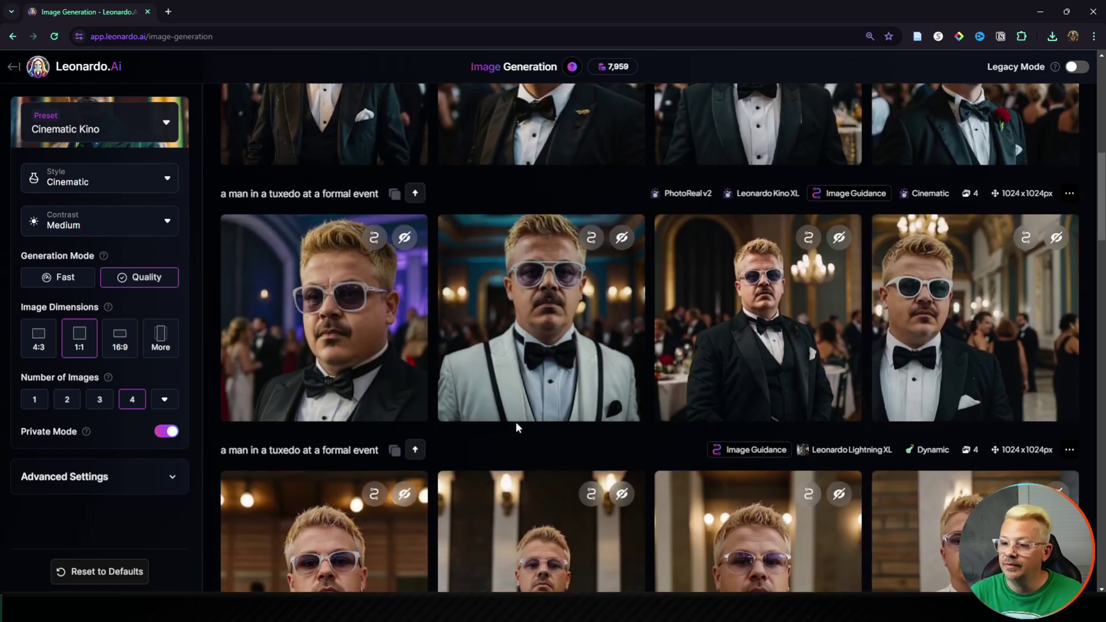
{"action": "scroll", "coordinate": [447, 361], "scroll_direction": "down", "scroll_amount": 3}
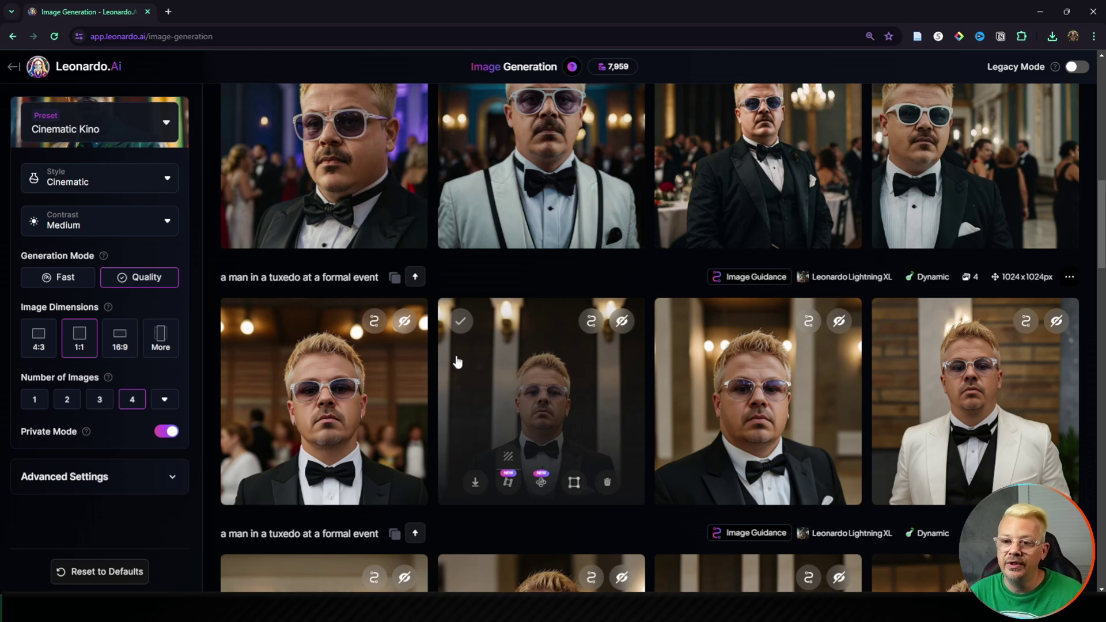
{"action": "scroll", "coordinate": [443, 361], "scroll_direction": "up", "scroll_amount": 5}
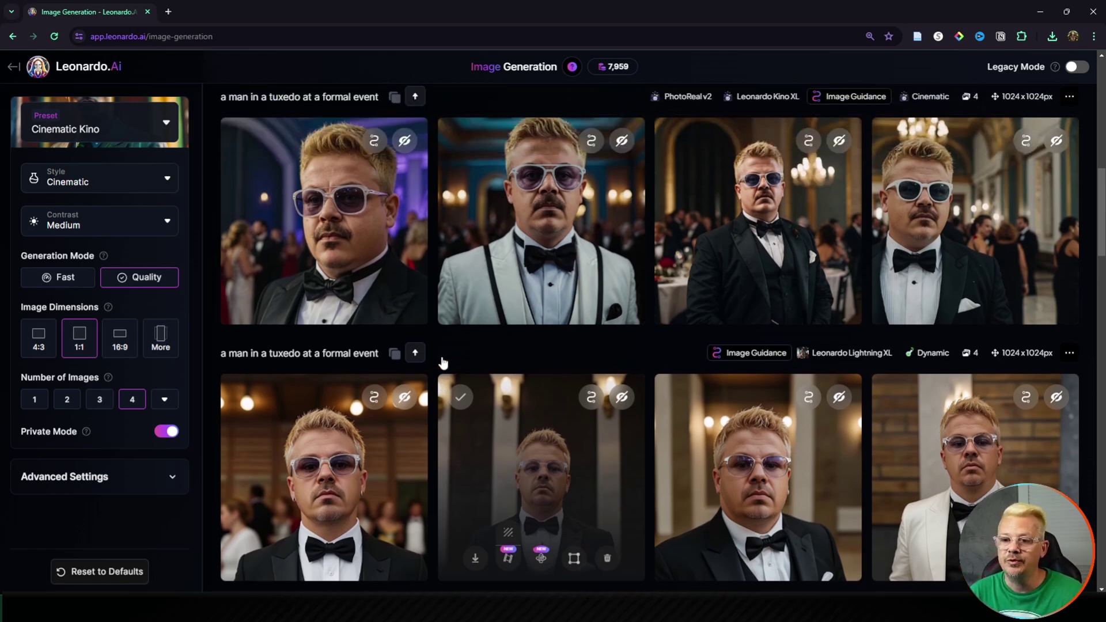
{"action": "scroll", "coordinate": [443, 362], "scroll_direction": "up", "scroll_amount": 6}
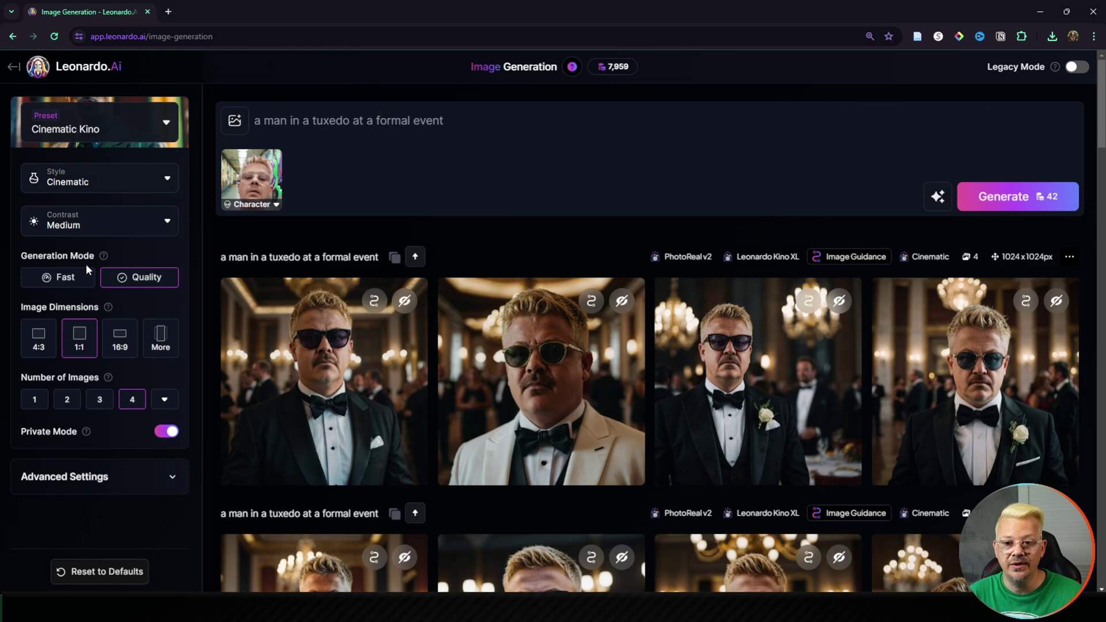
Set the generation mode to Fast and change the preset to Lifelike Vision.
{"action": "left_click", "coordinate": [75, 279]}
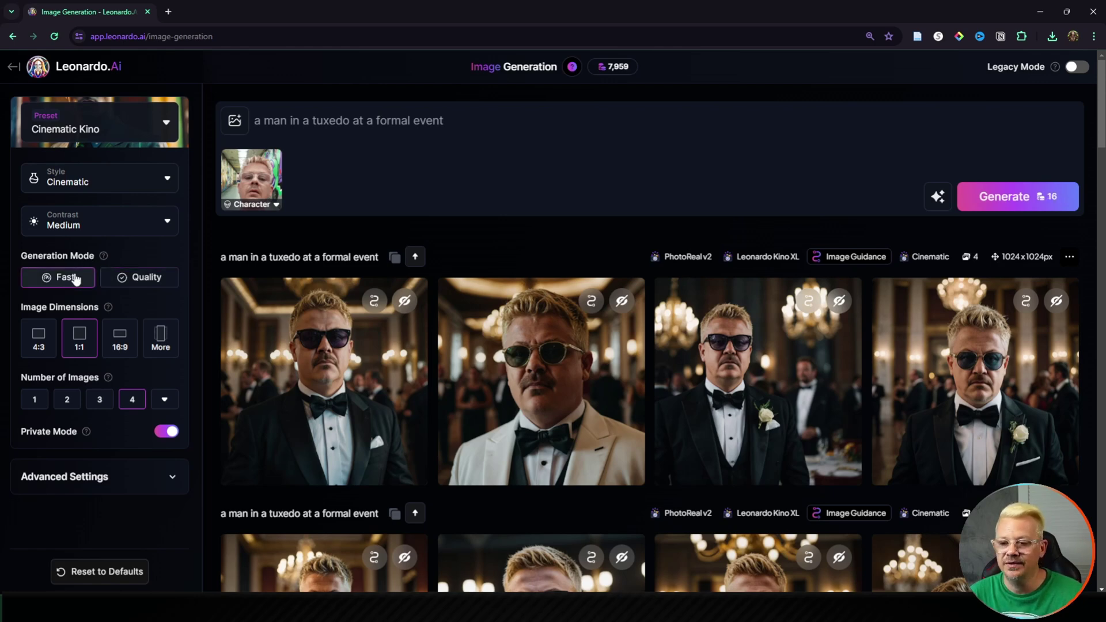
{"action": "left_click", "coordinate": [159, 124]}
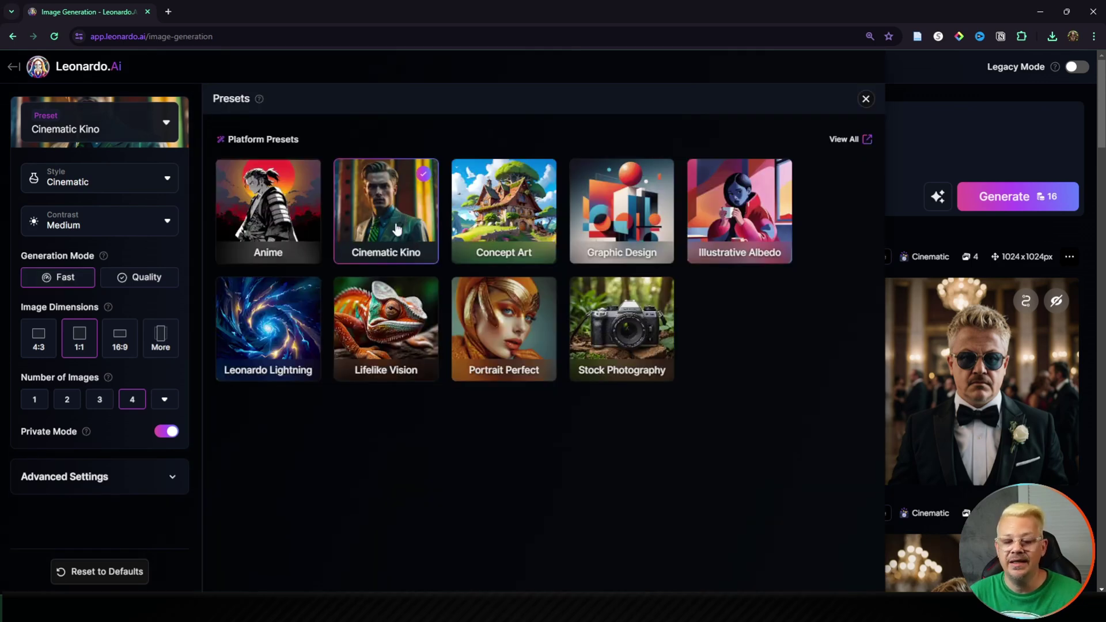
{"action": "mouse_move", "coordinate": [422, 343]}
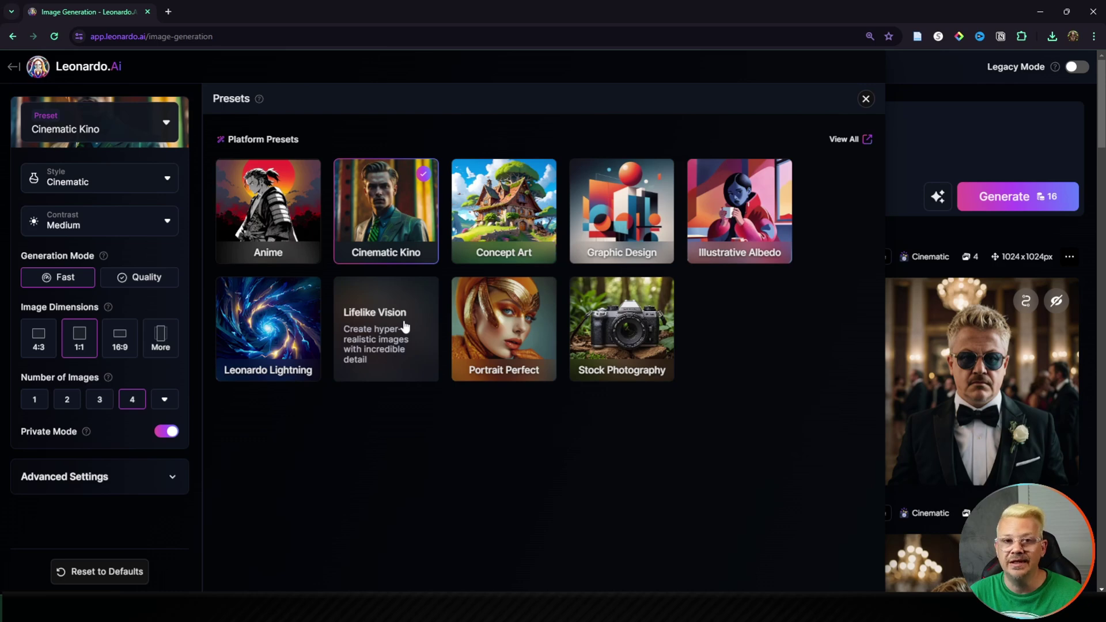
{"action": "left_click", "coordinate": [405, 327]}
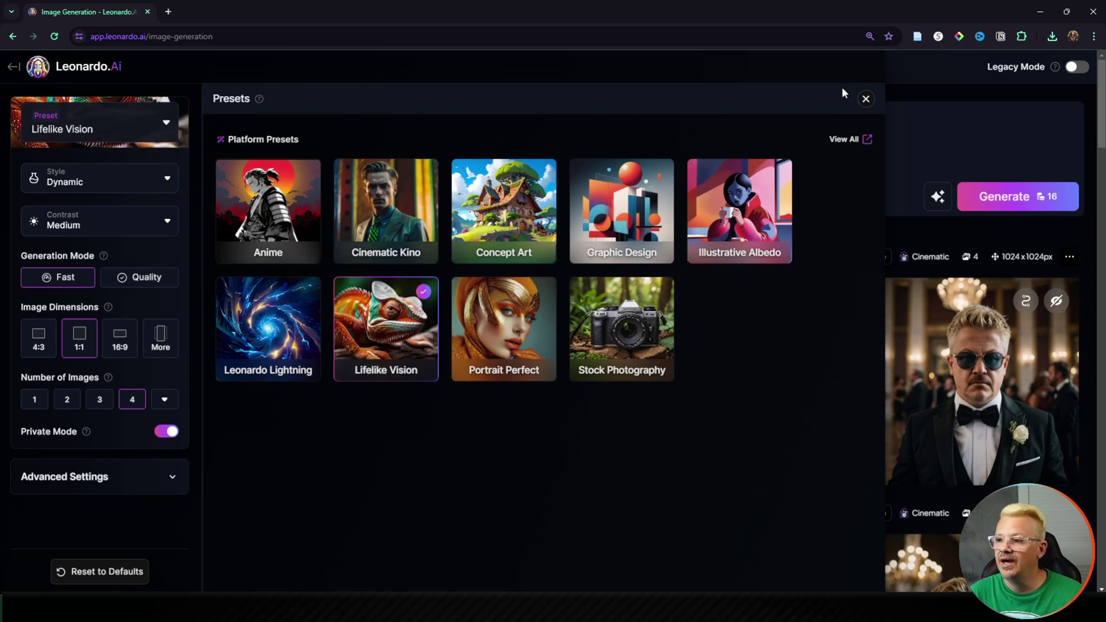
{"action": "left_click", "coordinate": [865, 99]}
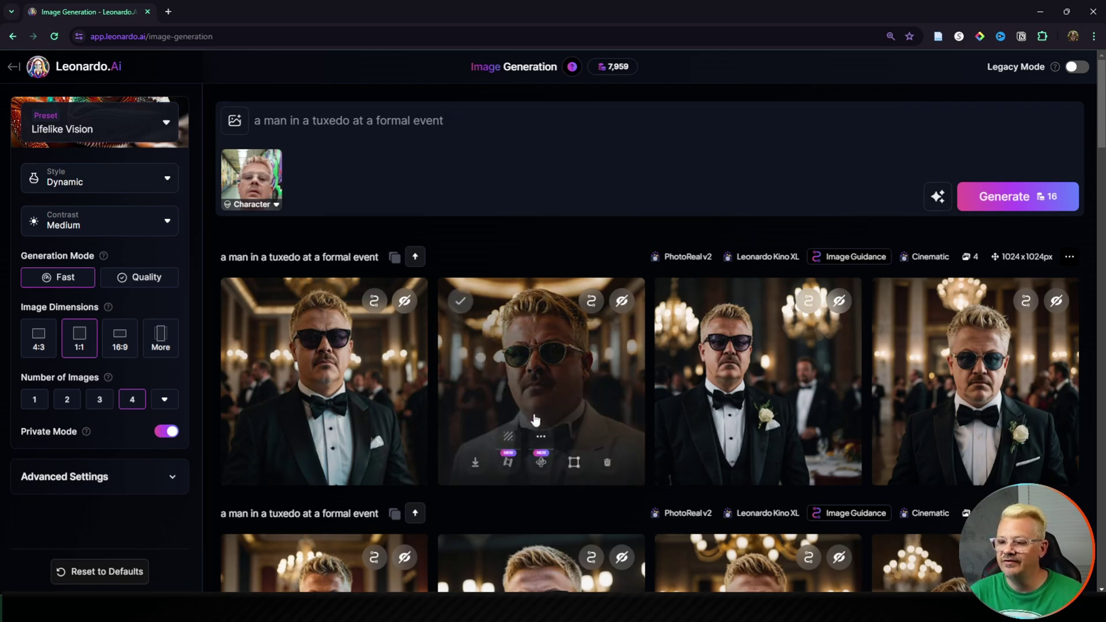
Review the image guidance types available for the current character reference image, and leave the selection without confirming.
{"action": "scroll", "coordinate": [456, 354], "scroll_direction": "down", "scroll_amount": 3}
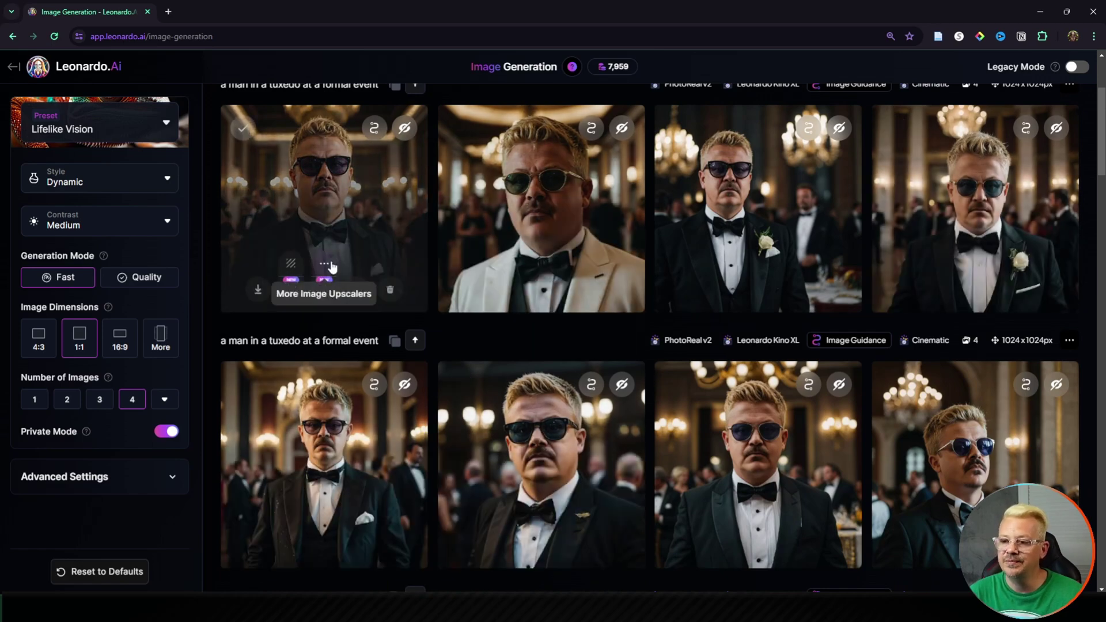
{"action": "scroll", "coordinate": [333, 270], "scroll_direction": "down", "scroll_amount": 4}
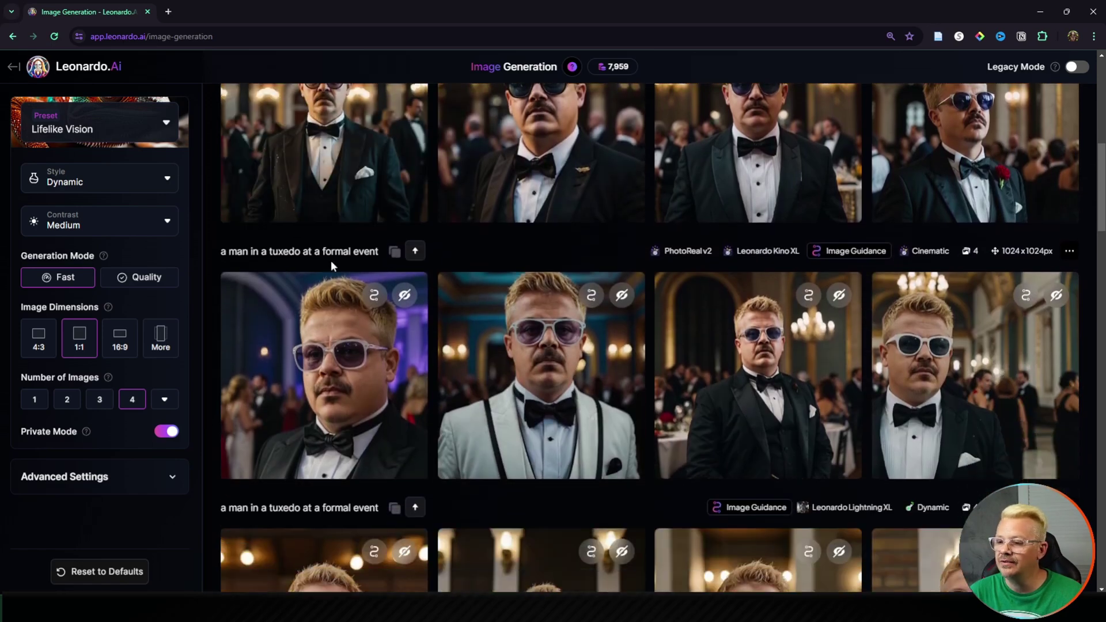
{"action": "scroll", "coordinate": [331, 266], "scroll_direction": "up", "scroll_amount": 9}
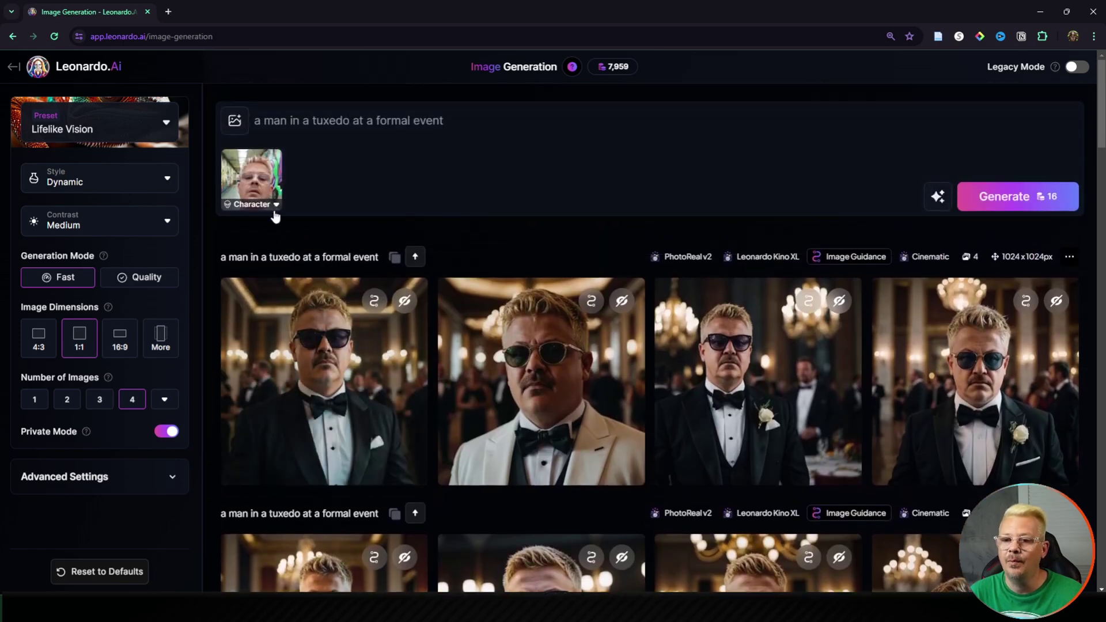
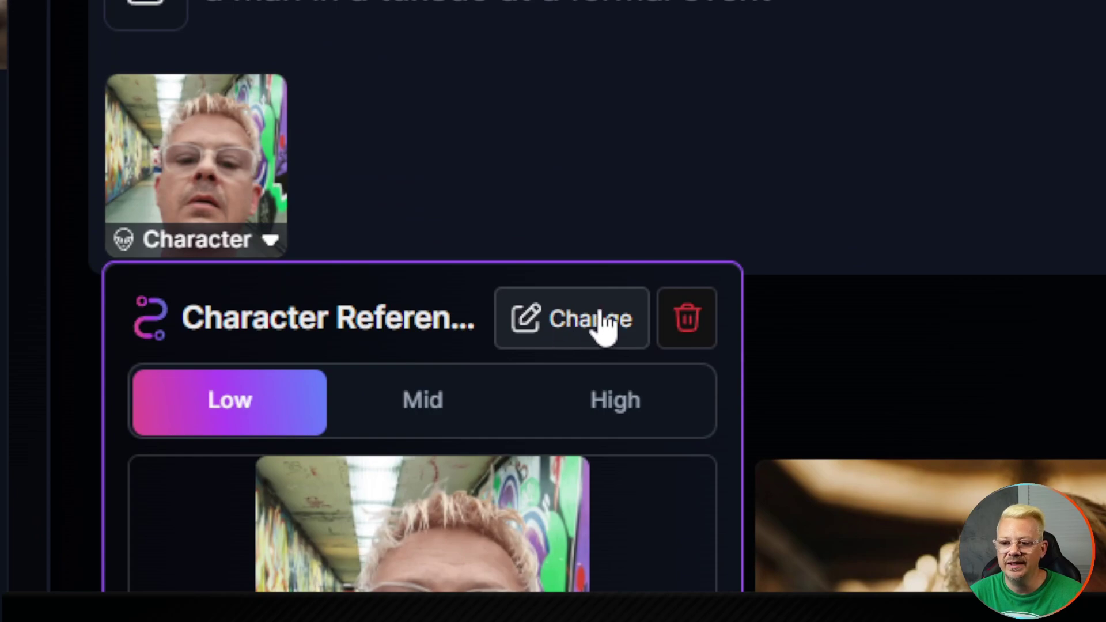
{"action": "left_click", "coordinate": [381, 232]}
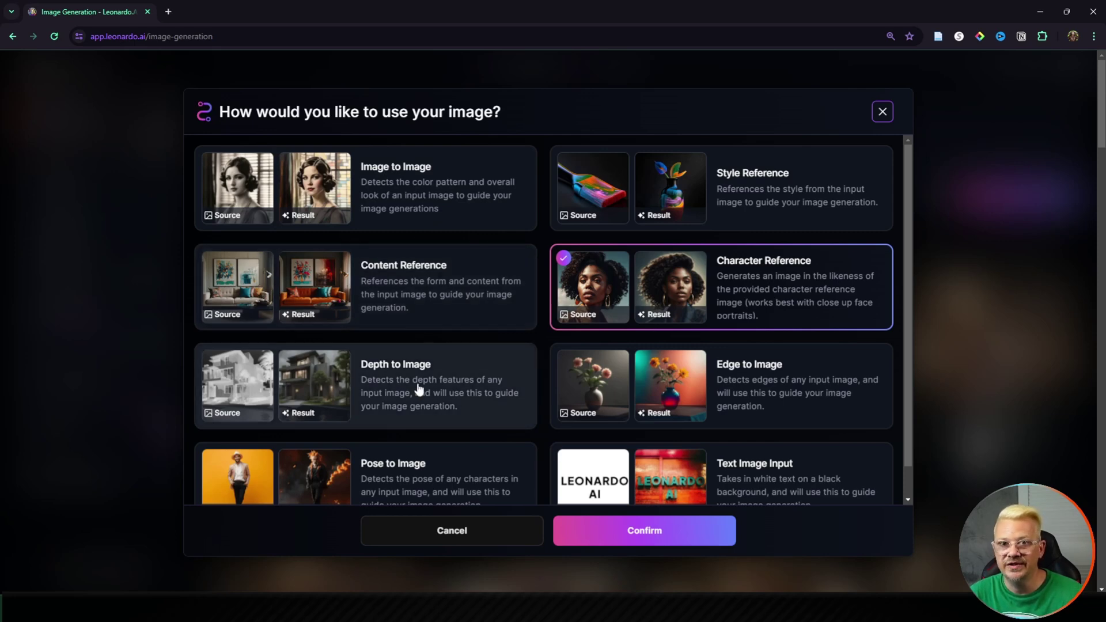
{"action": "scroll", "coordinate": [420, 390], "scroll_direction": "down", "scroll_amount": 1}
{"action": "scroll", "coordinate": [432, 440], "scroll_direction": "up", "scroll_amount": 1}
{"action": "scroll", "coordinate": [431, 444], "scroll_direction": "down", "scroll_amount": 1}
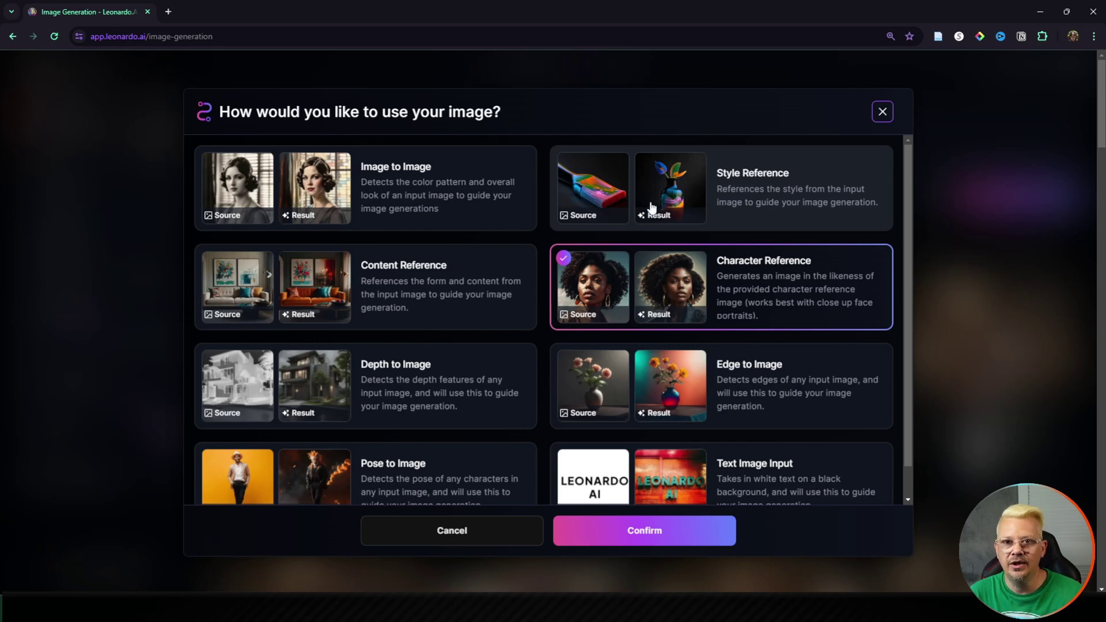
{"action": "scroll", "coordinate": [652, 207], "scroll_direction": "down", "scroll_amount": 1}
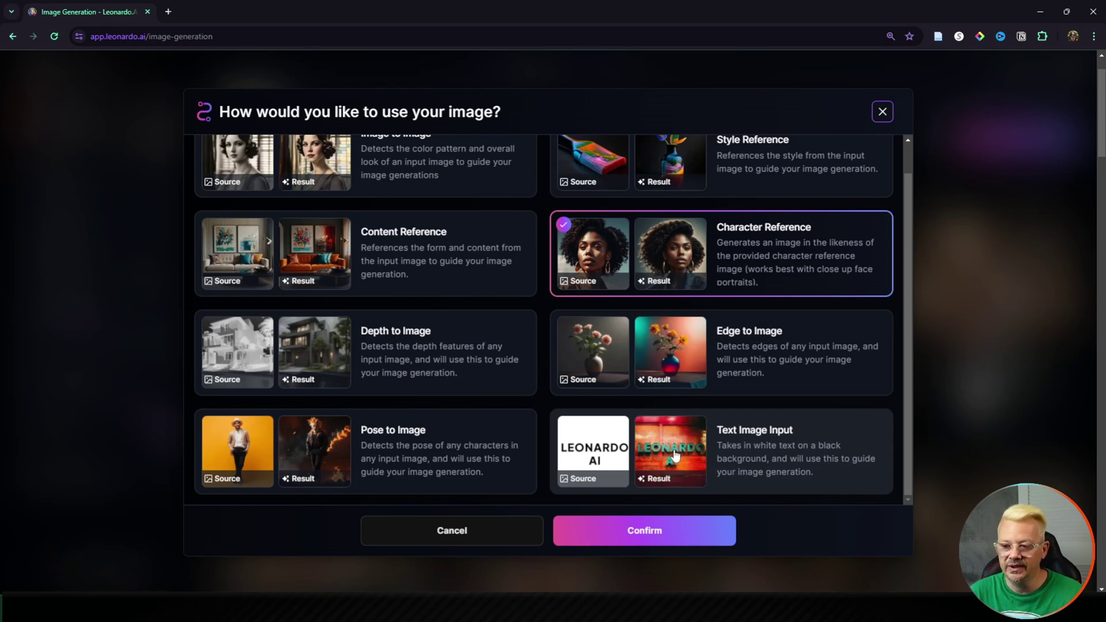
{"action": "scroll", "coordinate": [675, 455], "scroll_direction": "up", "scroll_amount": 1}
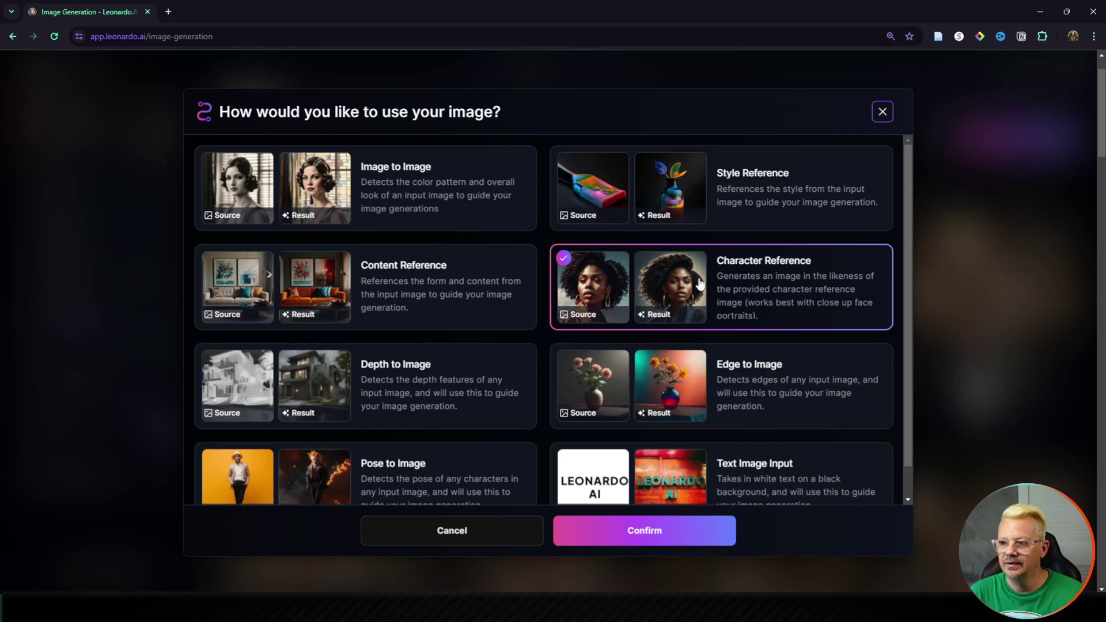
{"action": "left_click", "coordinate": [882, 111]}
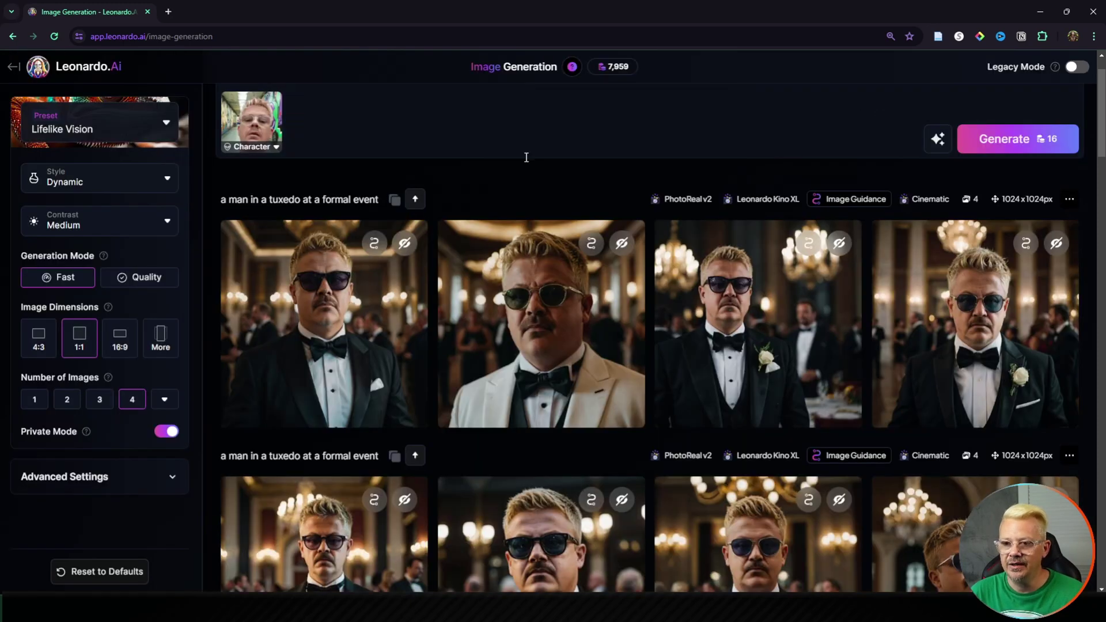
Replace the character reference with the uploaded outdoor photo of the man in a red sleeveless shirt.
{"action": "left_click", "coordinate": [277, 148]}
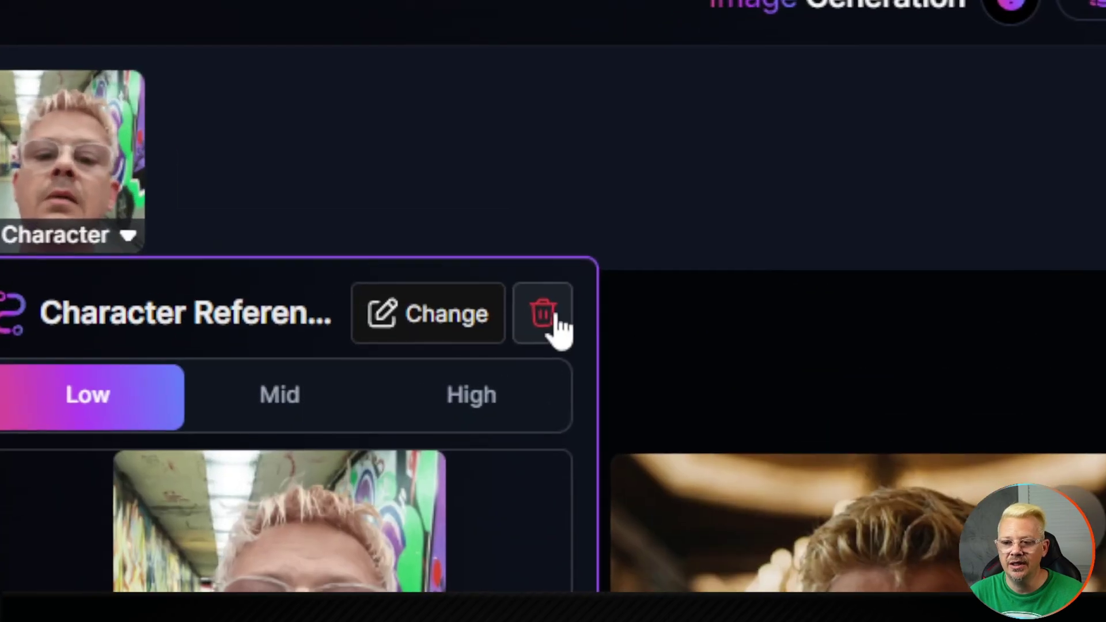
{"action": "left_click", "coordinate": [418, 178]}
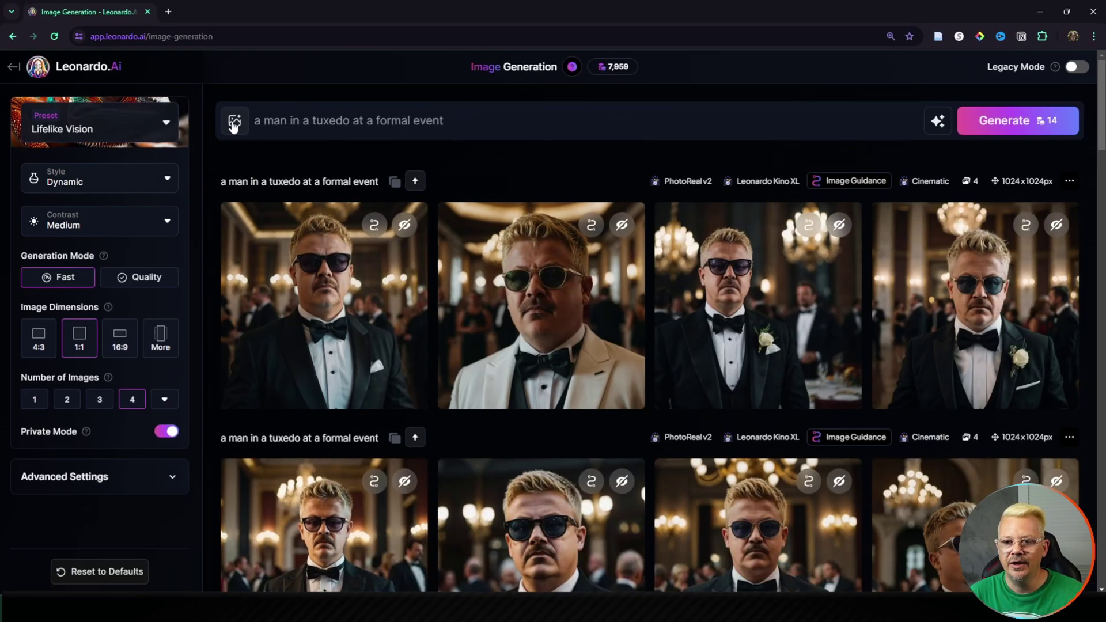
{"action": "left_click", "coordinate": [233, 123]}
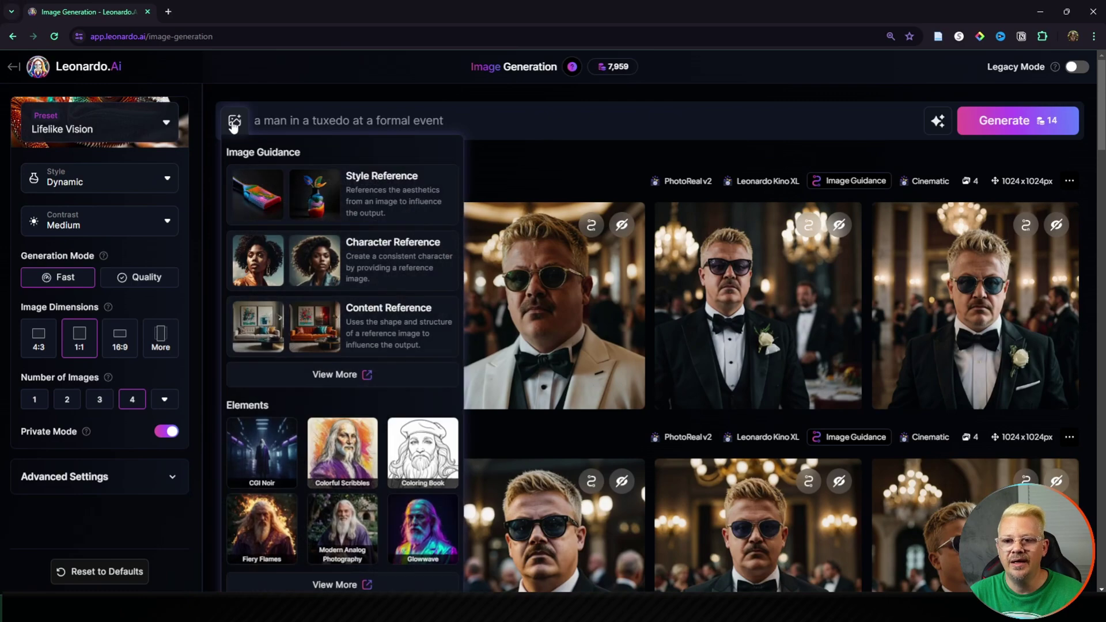
{"action": "left_click", "coordinate": [346, 256]}
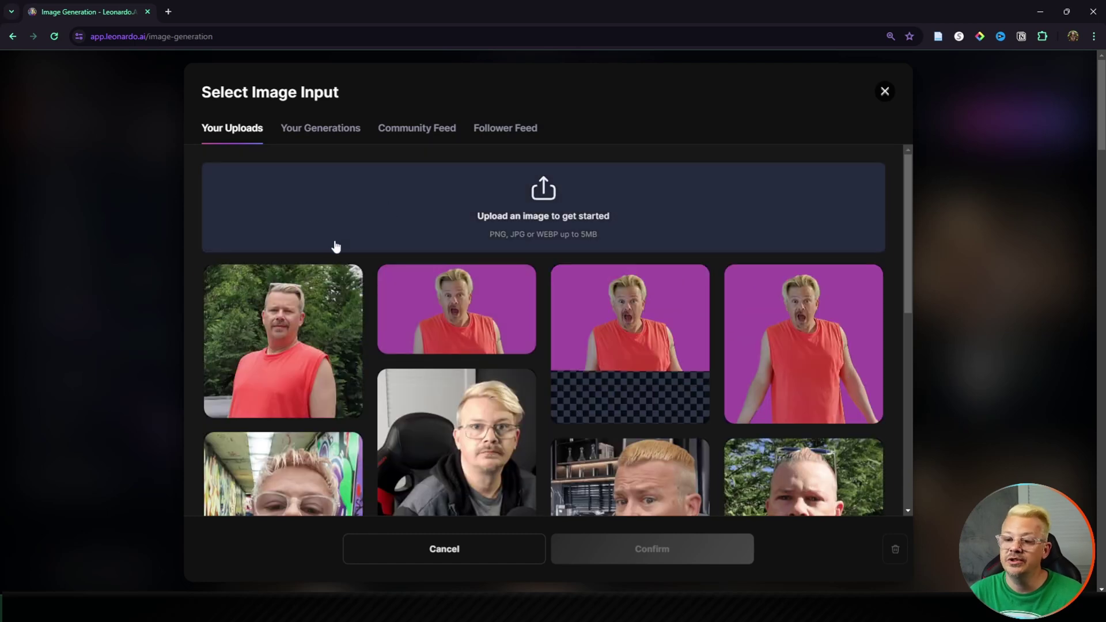
{"action": "left_click", "coordinate": [326, 360]}
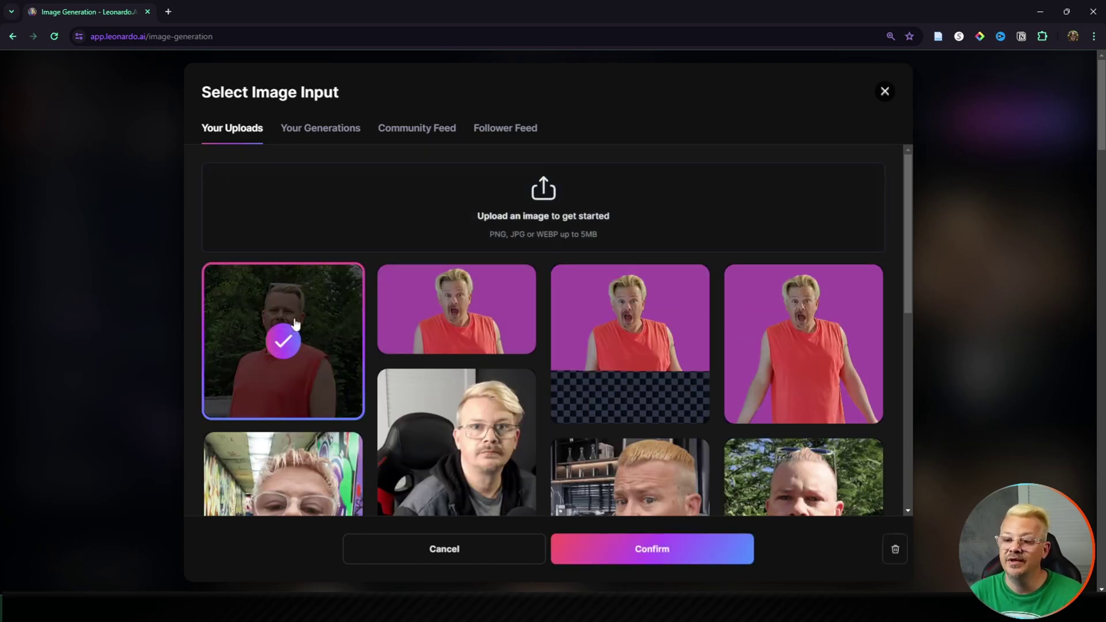
{"action": "left_click", "coordinate": [656, 554]}
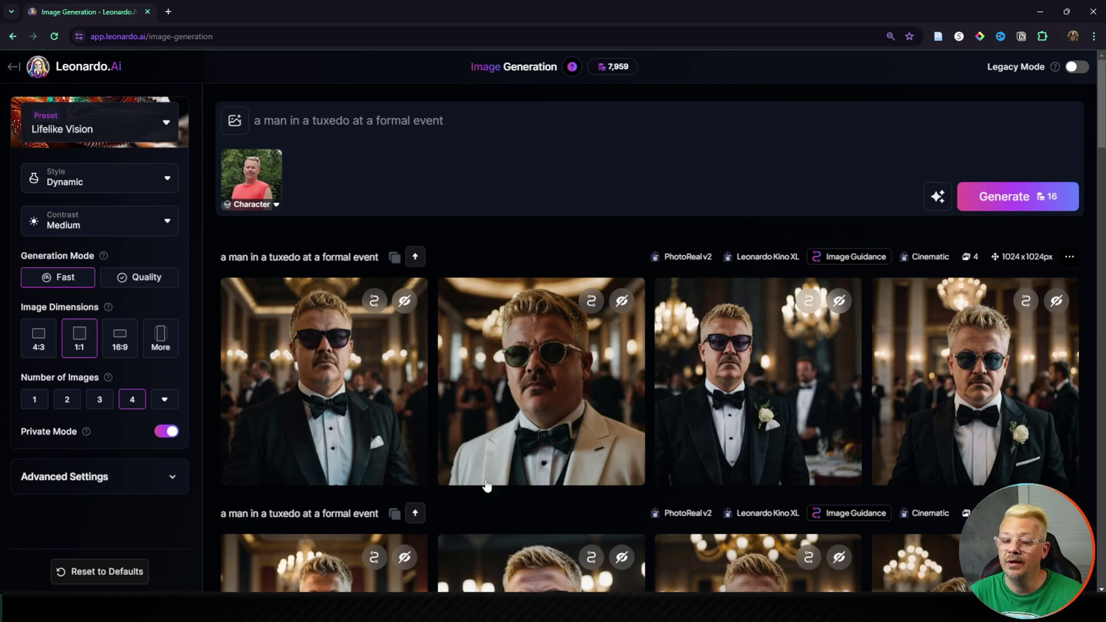
Replace the prompt with "portrait of a doctor" and set the character reference strength to Low.
{"action": "left_click_drag", "start_coordinate": [486, 128], "coordinate": [258, 128]}
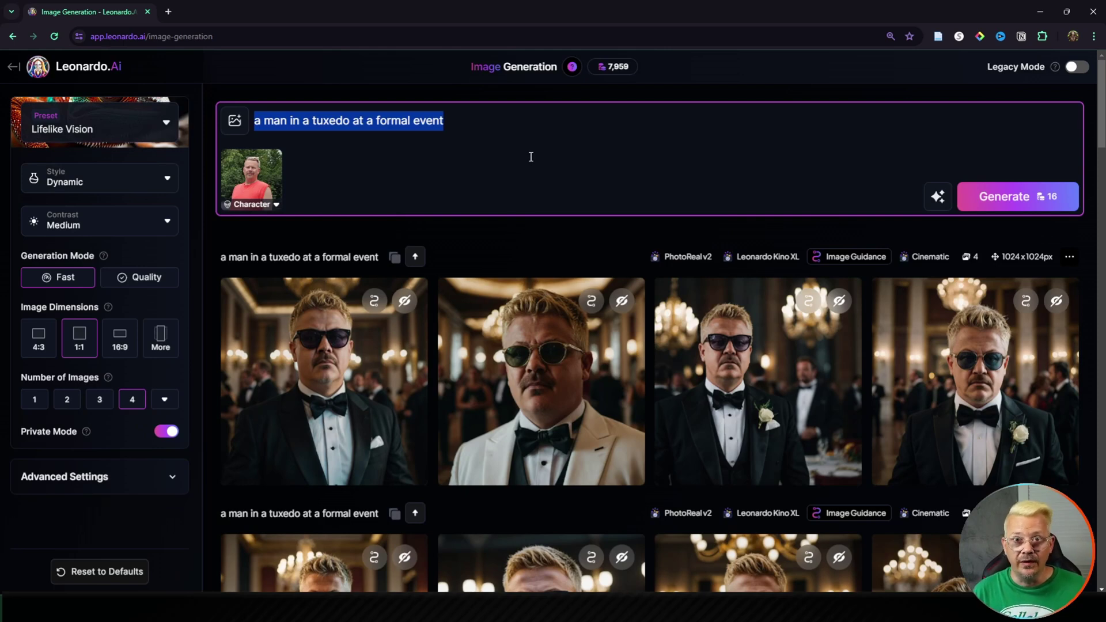
{"action": "key", "text": "BackSpace"}
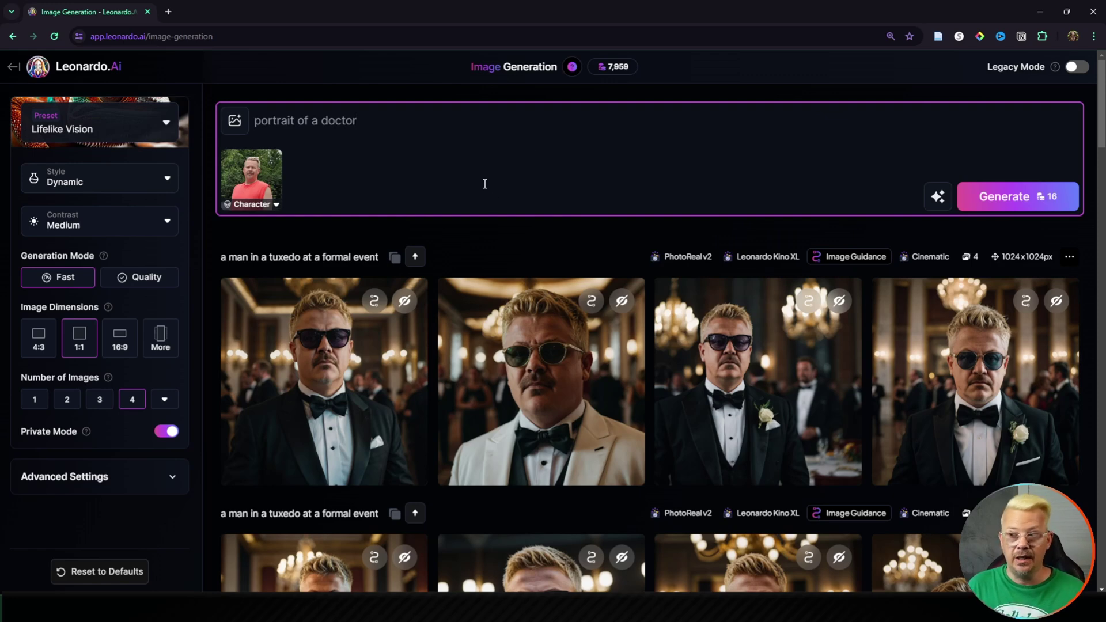
{"action": "left_click", "coordinate": [251, 176]}
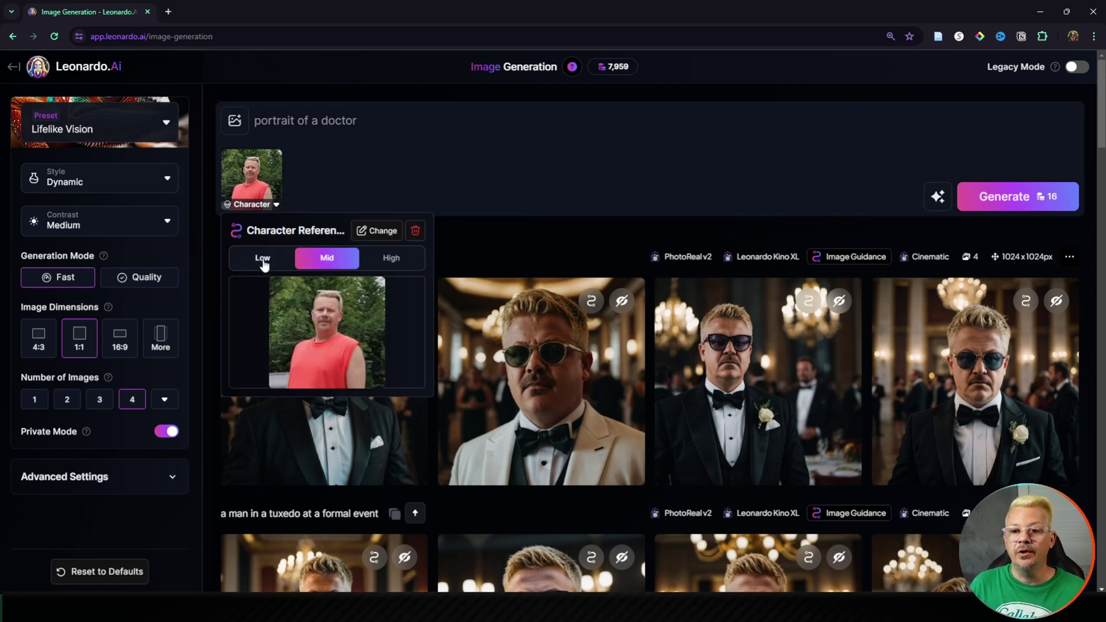
{"action": "left_click", "coordinate": [262, 258]}
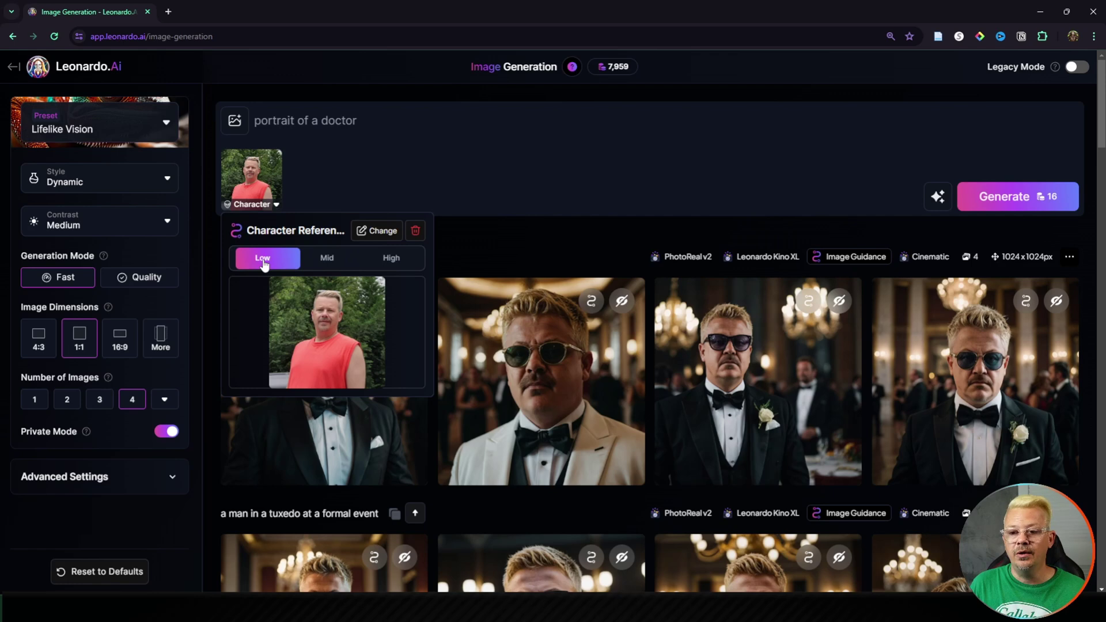
Generate the doctor portrait batch at character reference strengths Low, Mid and High.
{"action": "left_click", "coordinate": [1017, 198]}
{"action": "left_click", "coordinate": [265, 208]}
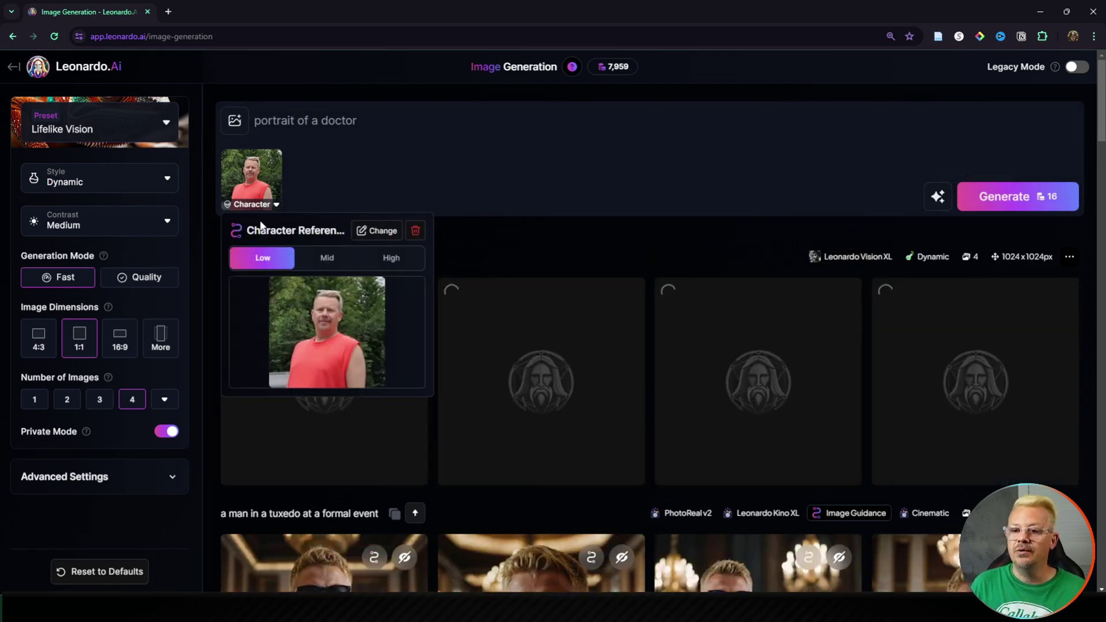
{"action": "left_click", "coordinate": [327, 258]}
{"action": "left_click", "coordinate": [1017, 196]}
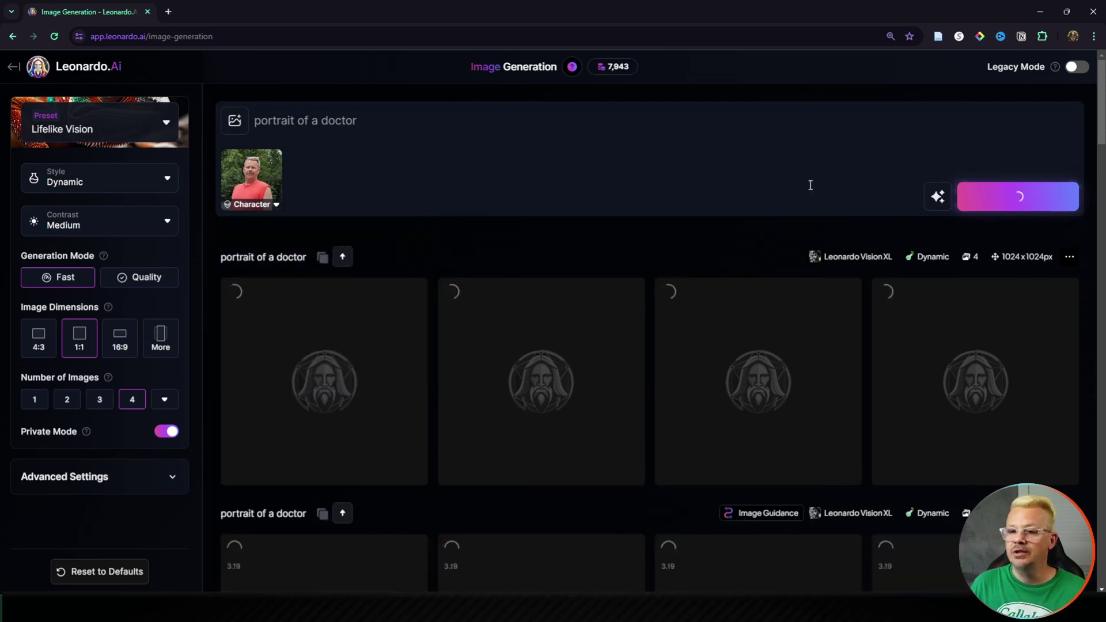
{"action": "left_click", "coordinate": [276, 206]}
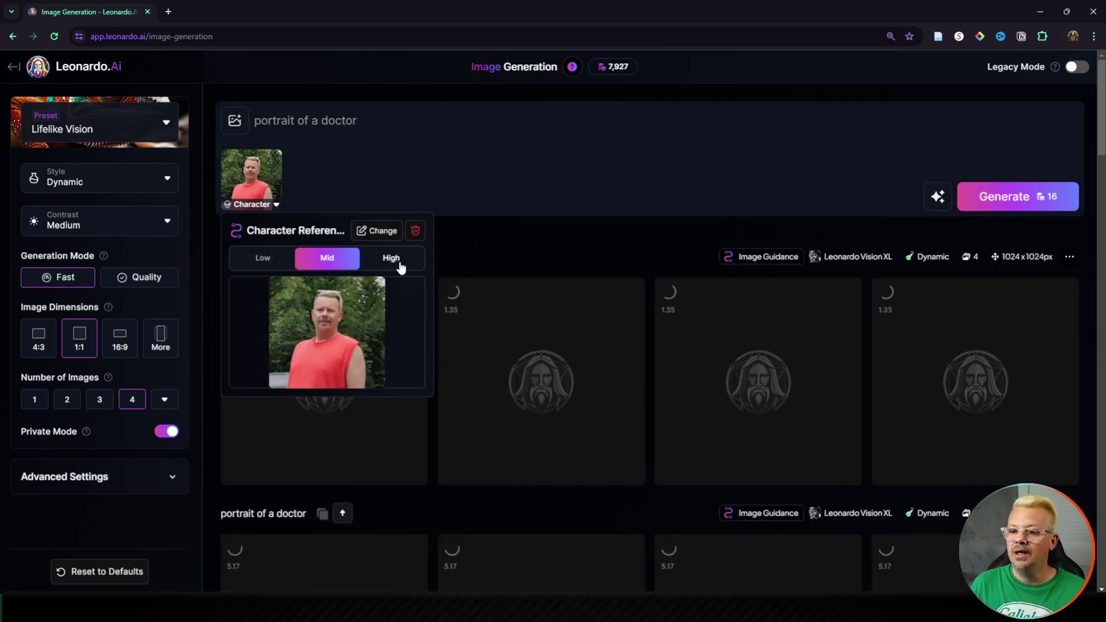
{"action": "left_click", "coordinate": [391, 258]}
{"action": "left_click", "coordinate": [1017, 195]}
Examine enlarged doctor portraits from the Low, Mid and High strength batches, comparing their likeness to the reference photo.
{"action": "scroll", "coordinate": [519, 426], "scroll_direction": "down", "scroll_amount": 10}
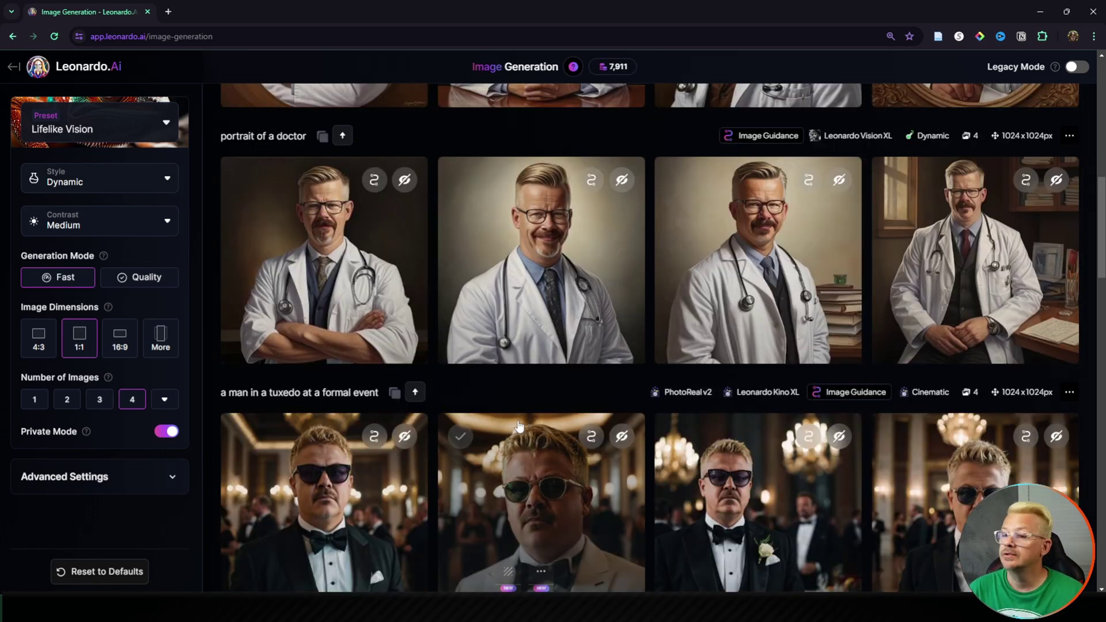
{"action": "left_click", "coordinate": [320, 266]}
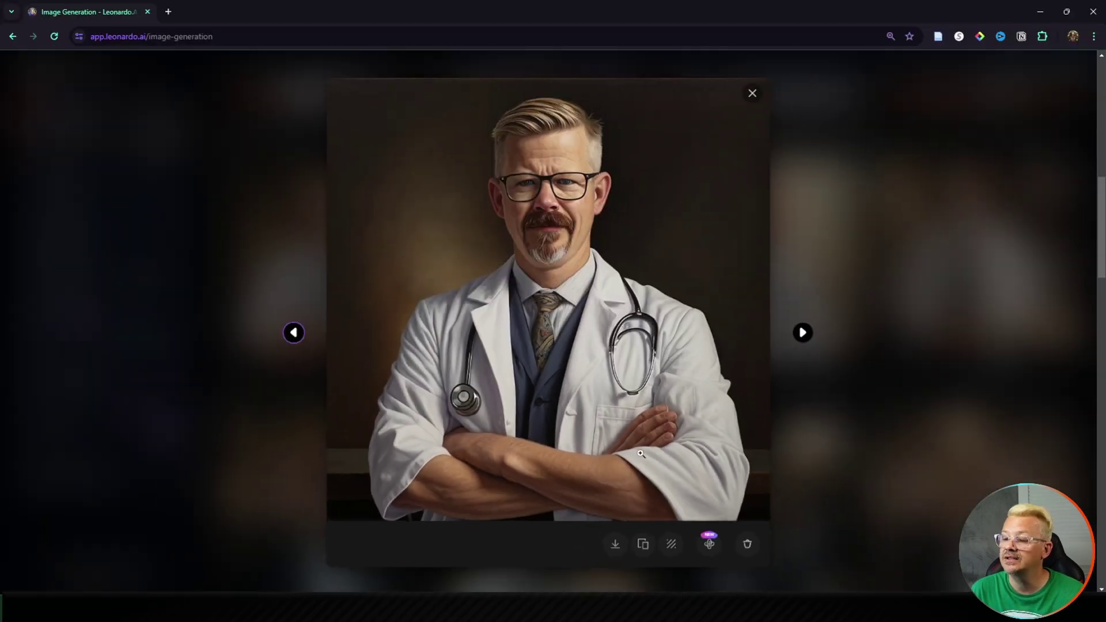
{"action": "left_click", "coordinate": [800, 334]}
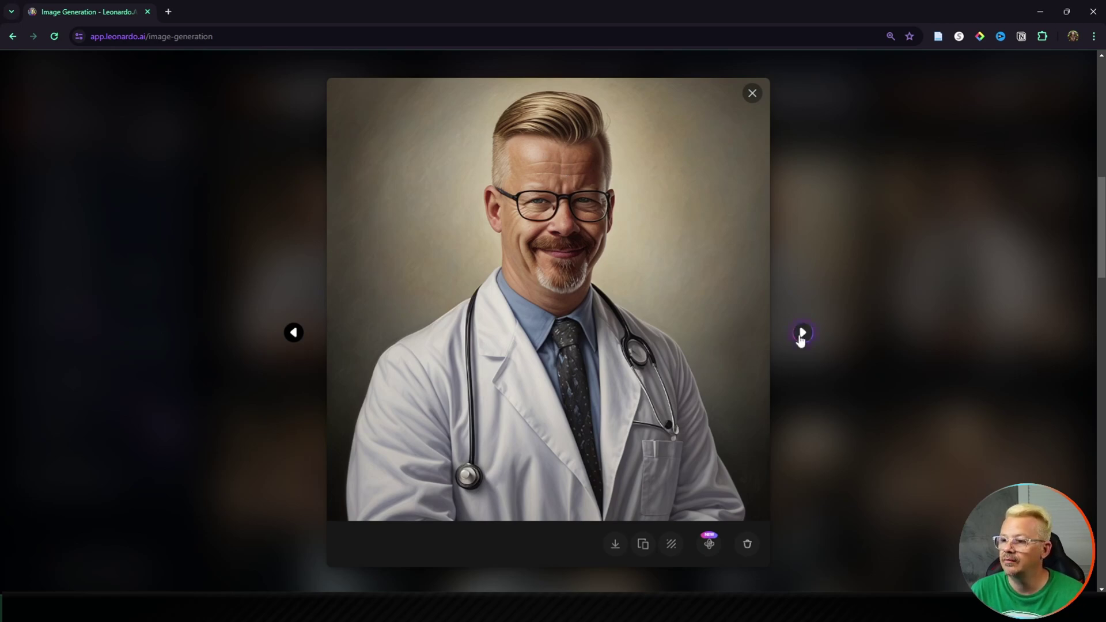
{"action": "key", "text": "Escape"}
{"action": "mouse_move", "coordinate": [780, 224]}
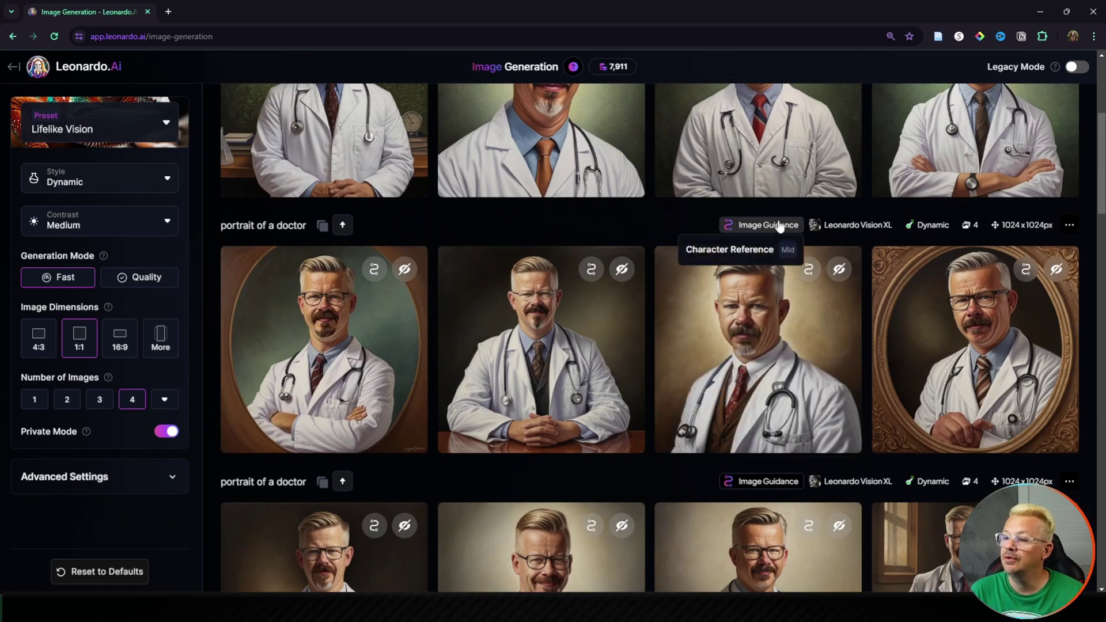
{"action": "left_click", "coordinate": [371, 348]}
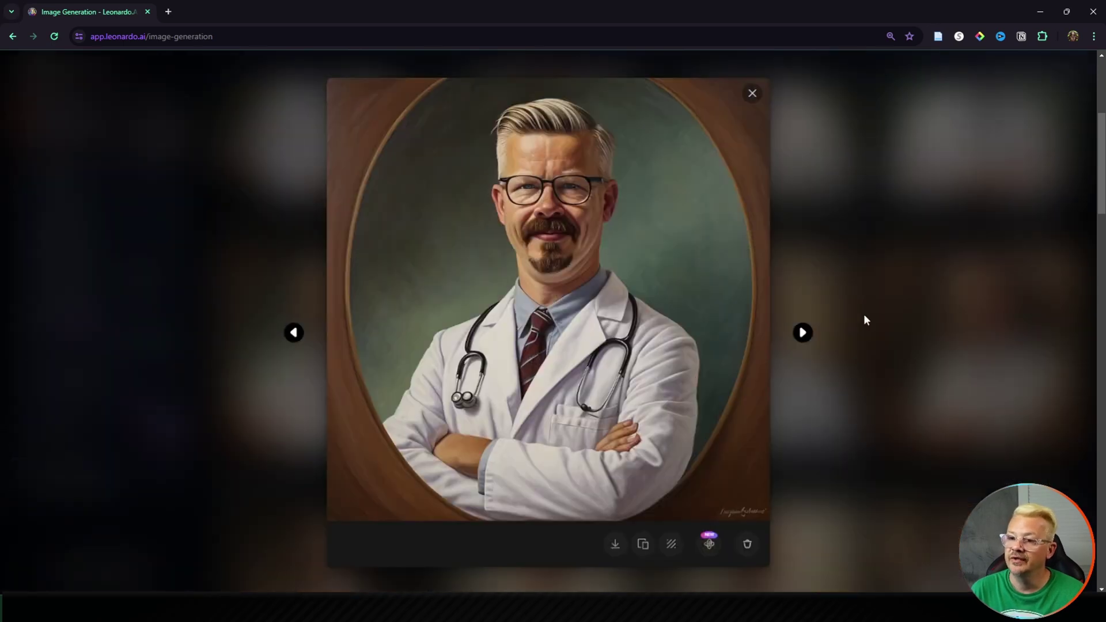
{"action": "left_click", "coordinate": [801, 335]}
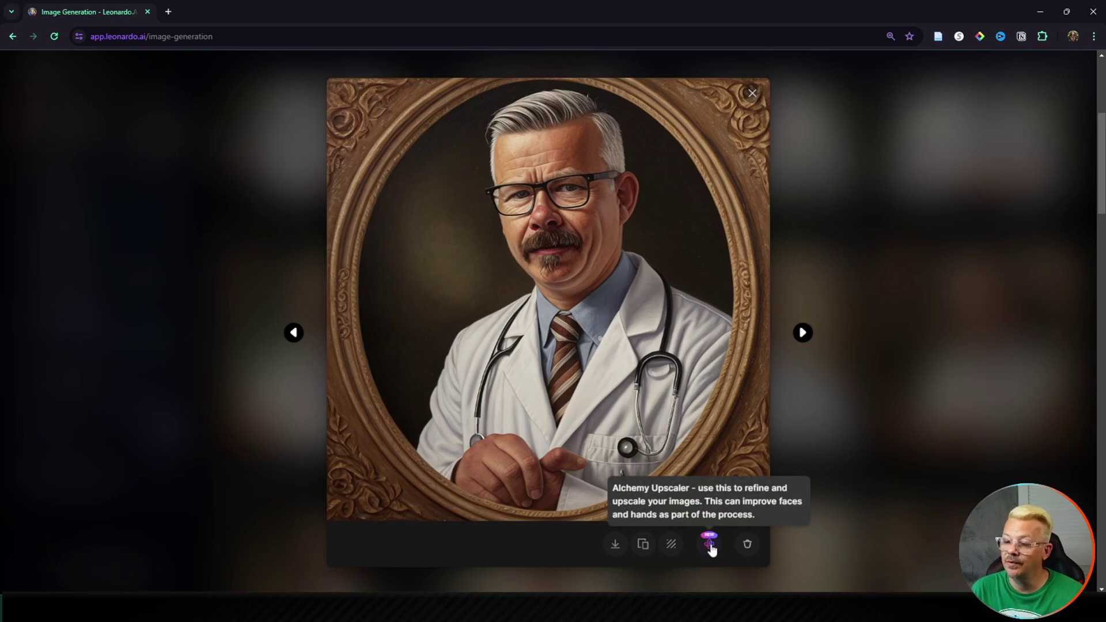
{"action": "key", "text": "Escape"}
{"action": "scroll", "coordinate": [518, 450], "scroll_direction": "up", "scroll_amount": 2}
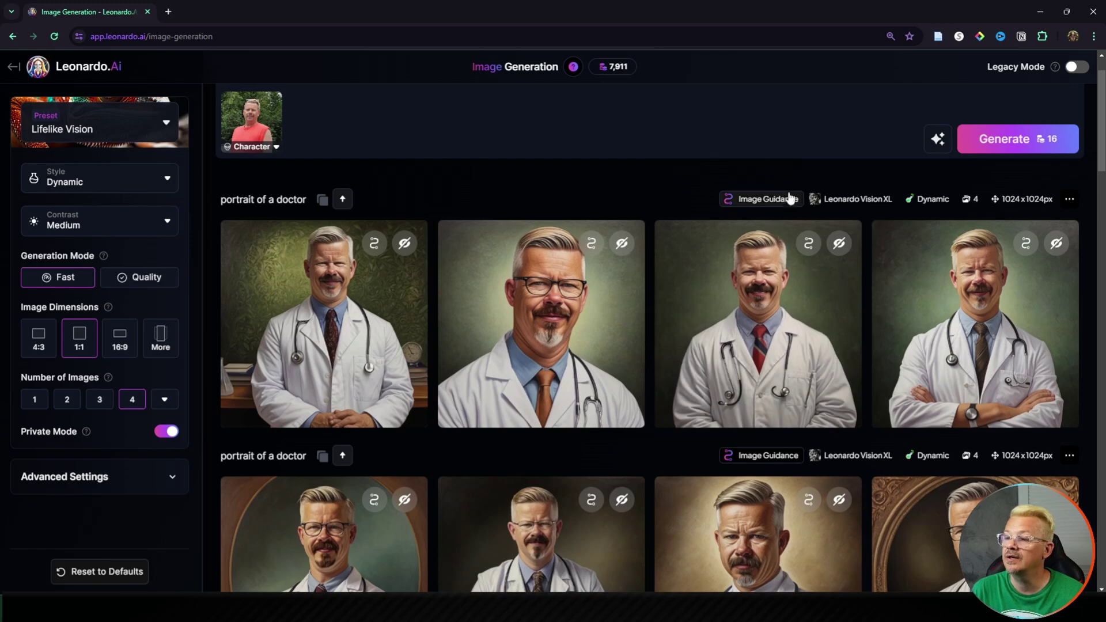
{"action": "left_click", "coordinate": [803, 336]}
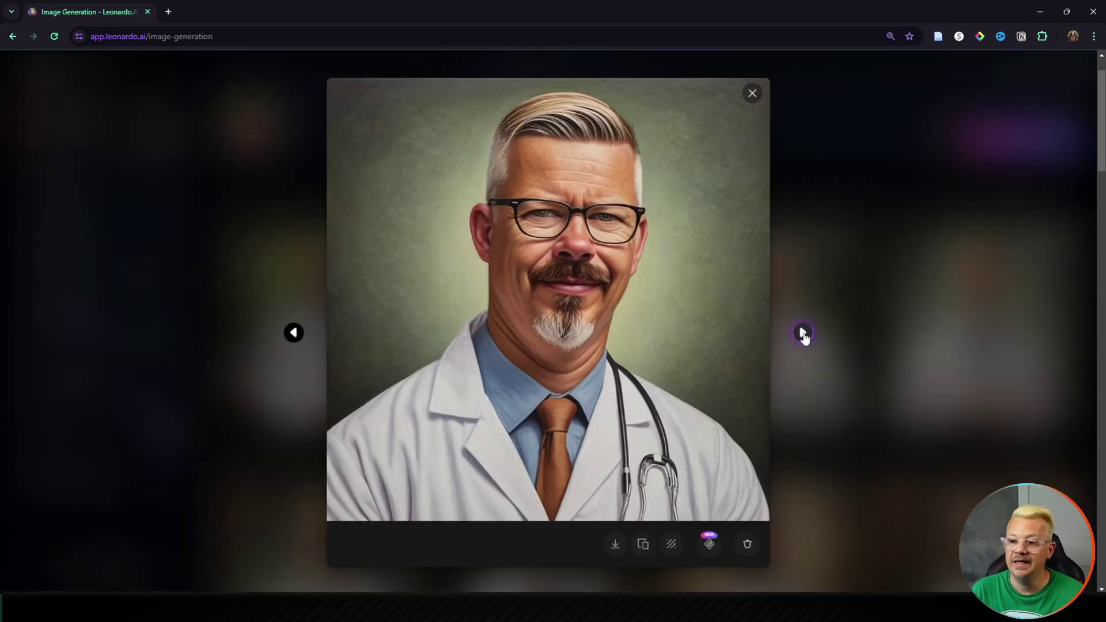
{"action": "left_click", "coordinate": [803, 336]}
{"action": "key", "text": "Escape"}
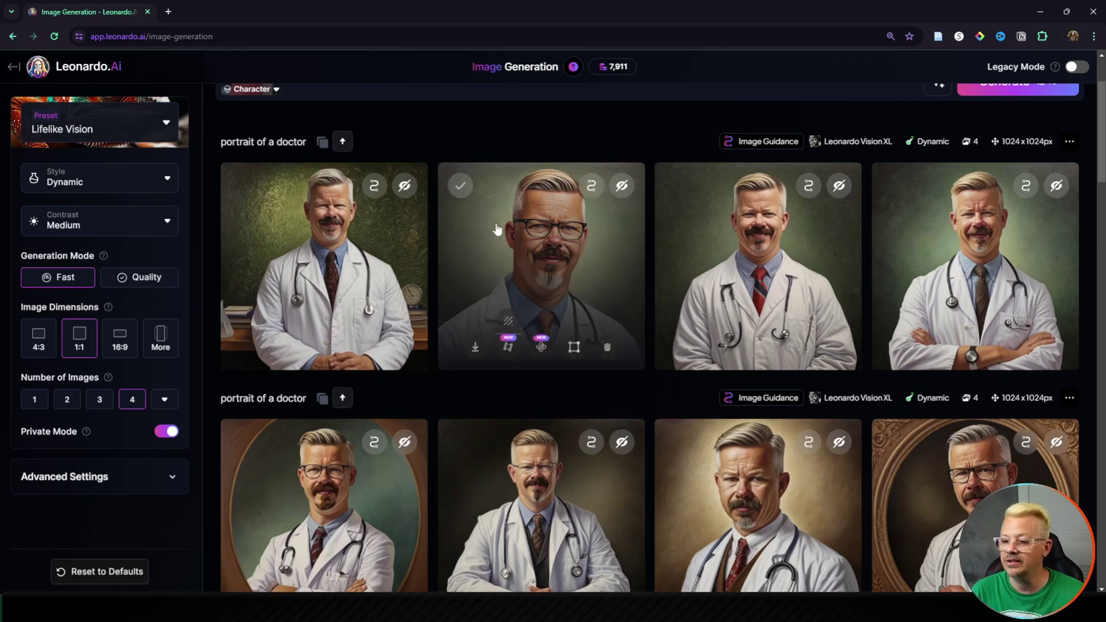
{"action": "scroll", "coordinate": [460, 292], "scroll_direction": "down", "scroll_amount": 6}
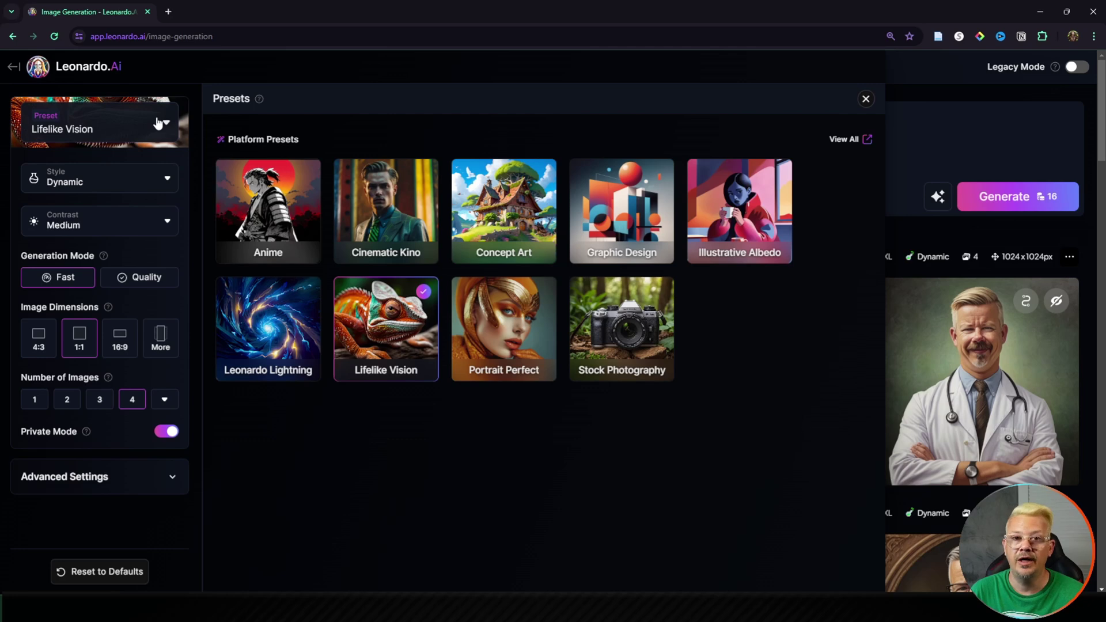
Change the preset to Anime and generate the doctor portraits with the character reference strength at High.
{"action": "left_click", "coordinate": [292, 197]}
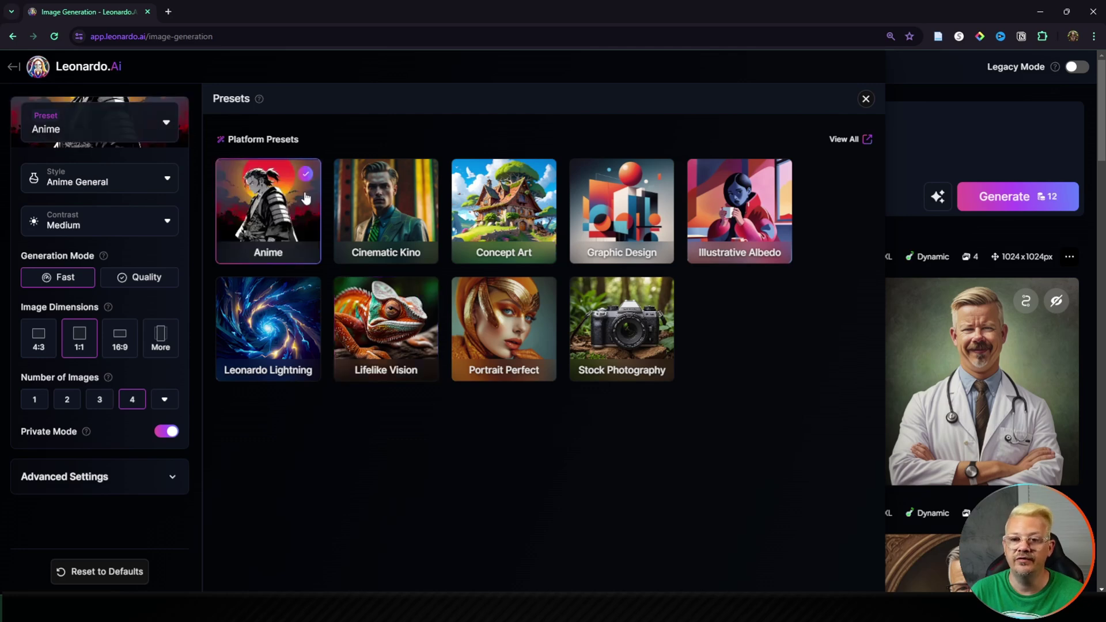
{"action": "left_click", "coordinate": [866, 99]}
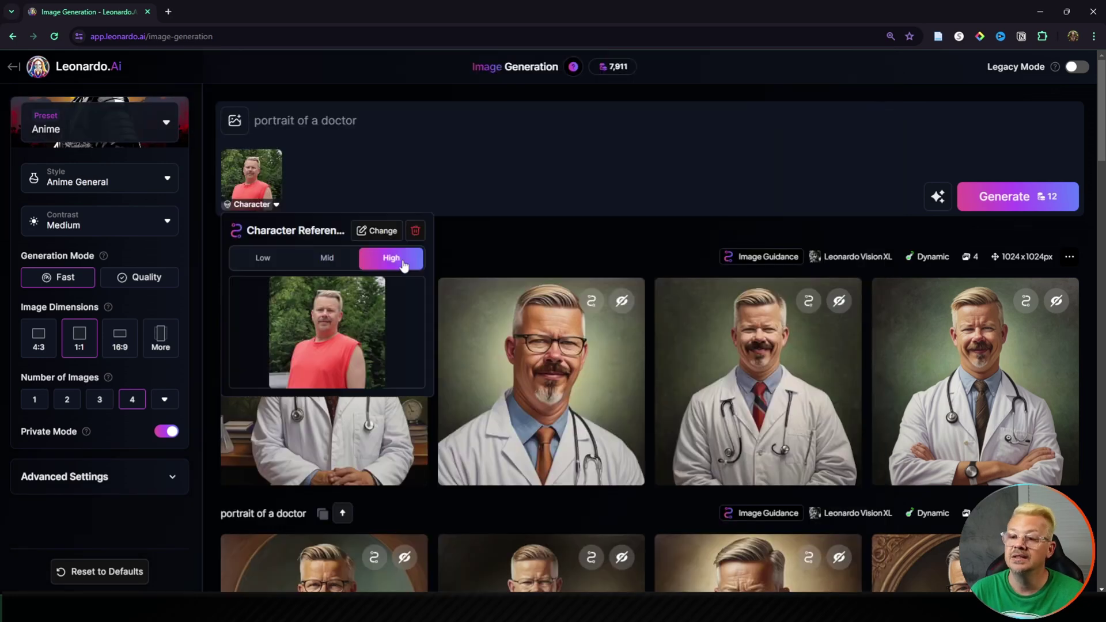
{"action": "left_click", "coordinate": [995, 197]}
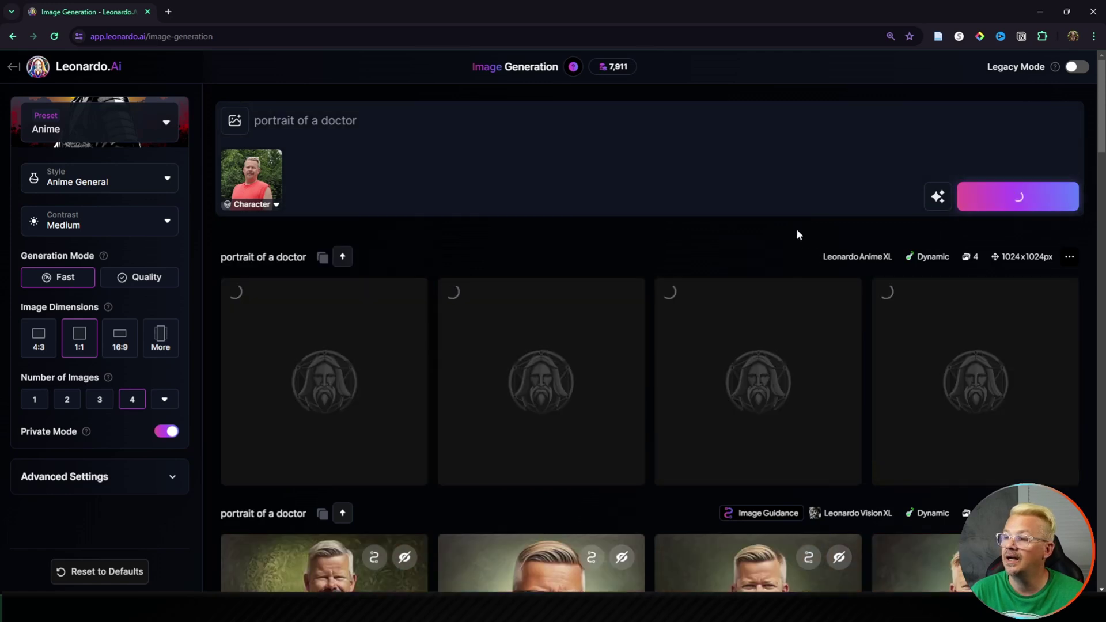
Switch the preset to Concept Art and generate another batch of doctor portraits.
{"action": "left_click", "coordinate": [147, 127]}
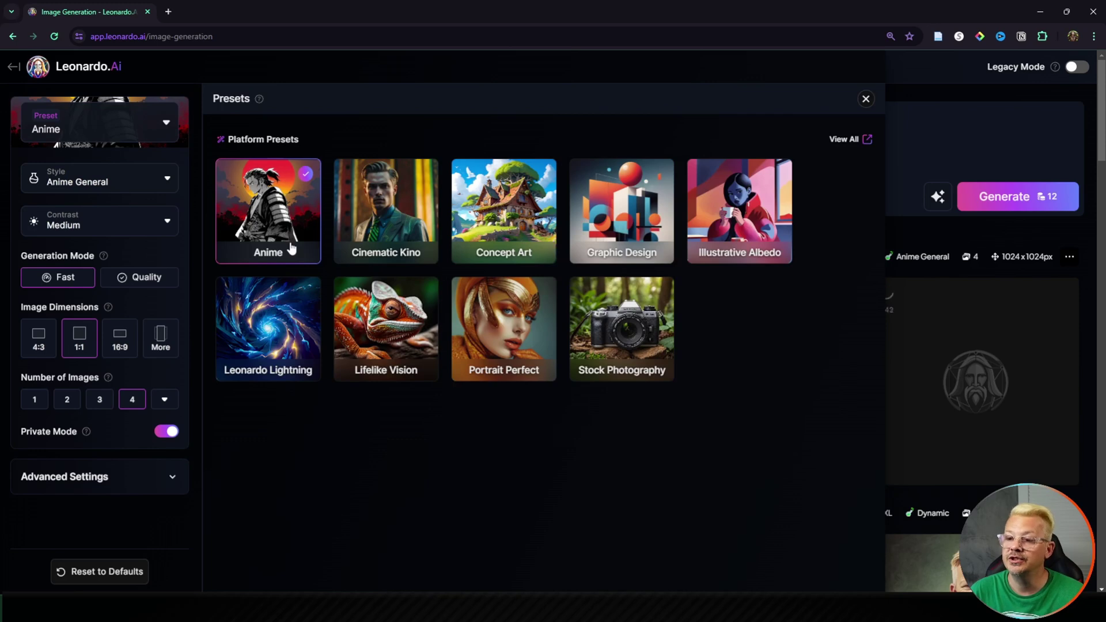
{"action": "left_click", "coordinate": [498, 230]}
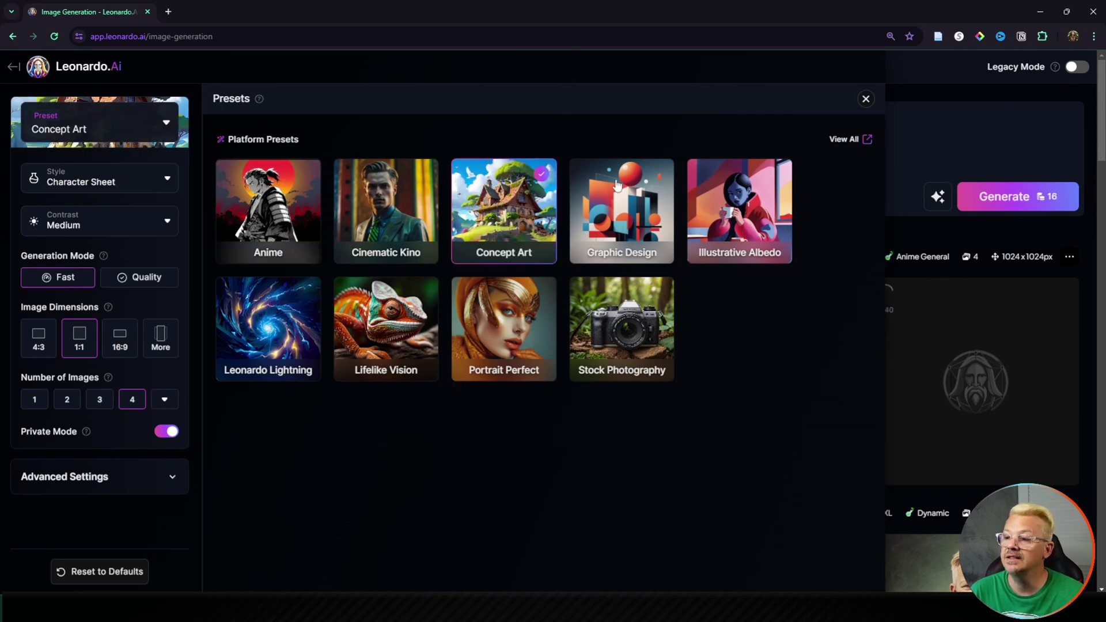
{"action": "left_click", "coordinate": [866, 99]}
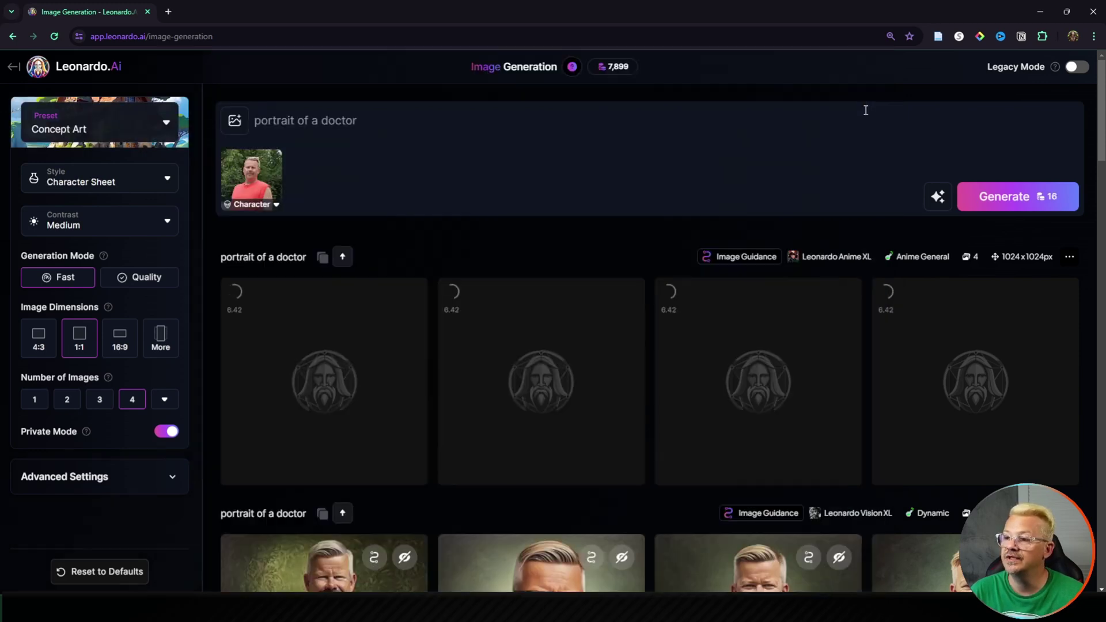
{"action": "left_click", "coordinate": [1023, 192]}
Generate a batch of doctor portraits with the Illustrative Albedo preset.
{"action": "left_click", "coordinate": [138, 132]}
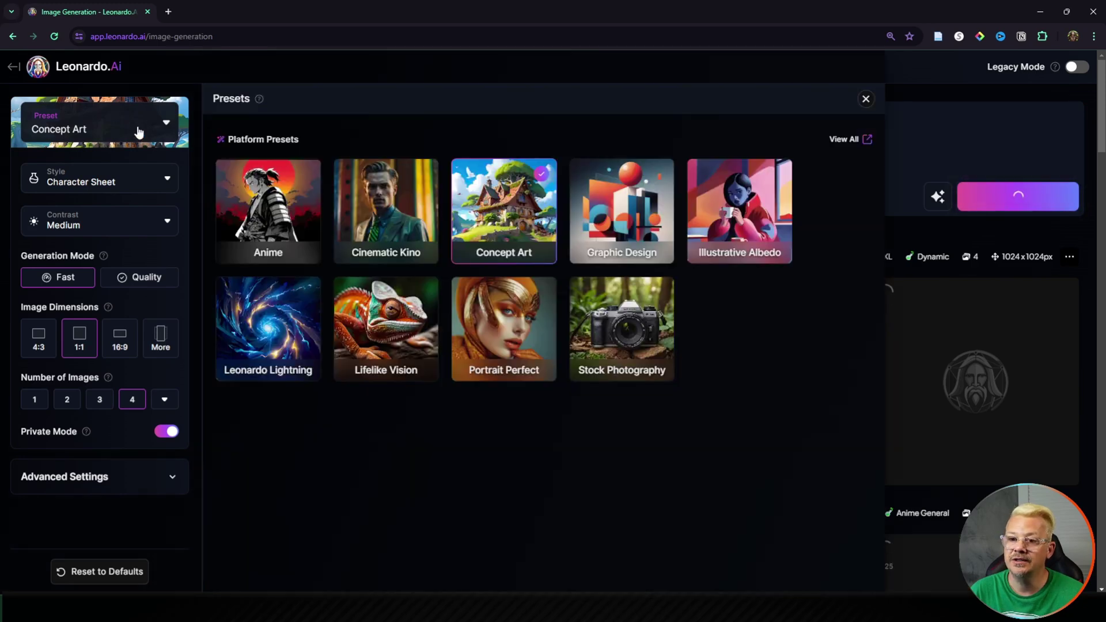
{"action": "mouse_move", "coordinate": [752, 209]}
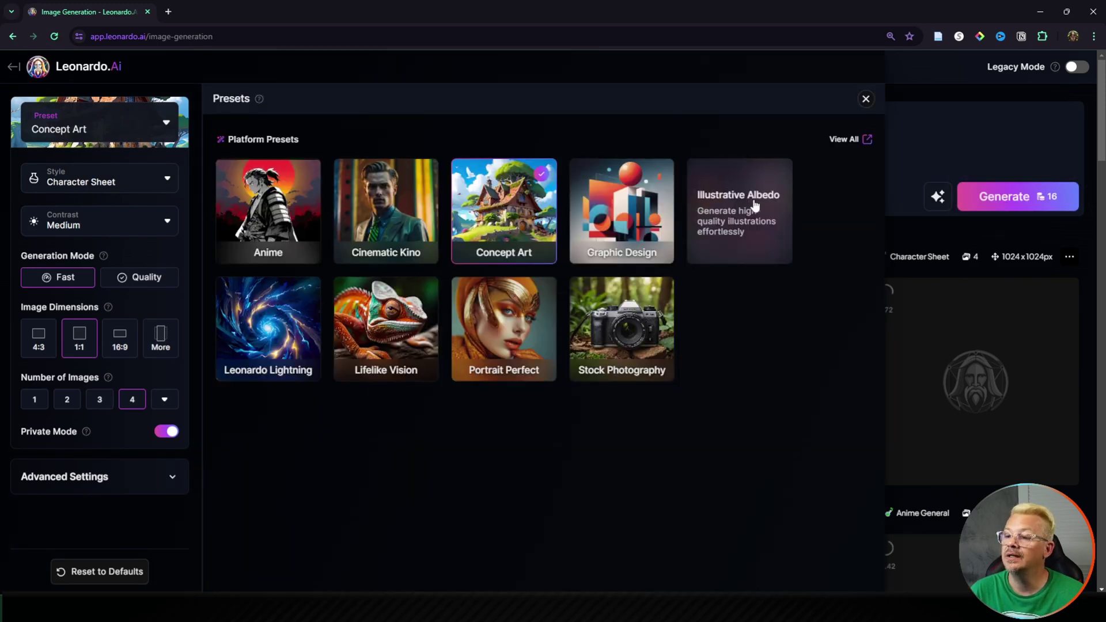
{"action": "left_click", "coordinate": [729, 238]}
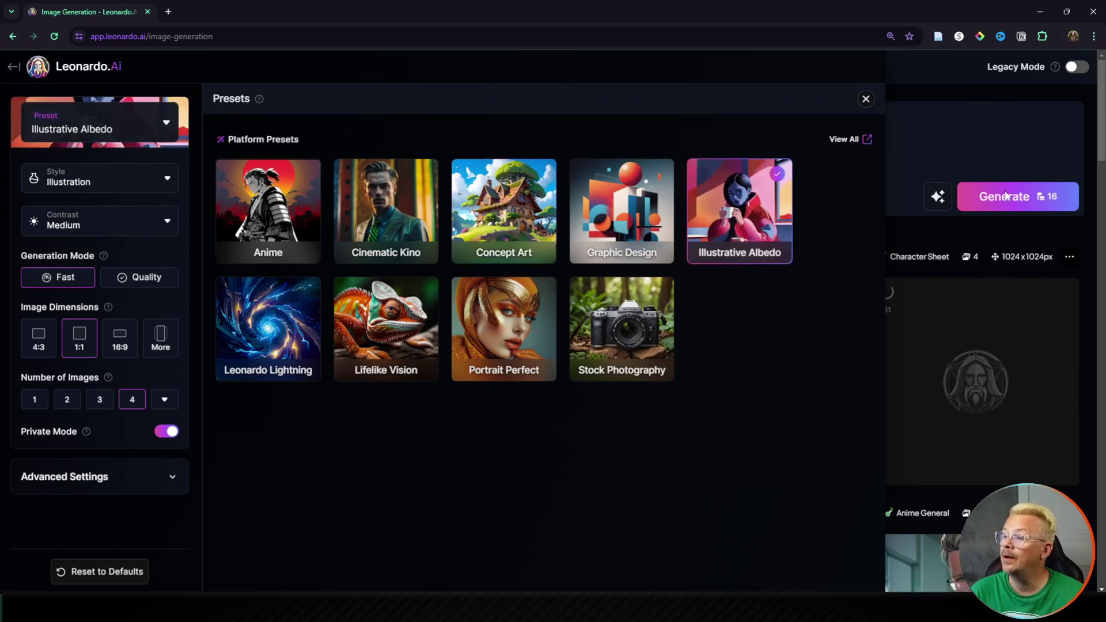
Generate one batch of doctor portraits with the Portrait Perfect preset and another with Stock Photography.
{"action": "left_click", "coordinate": [506, 323]}
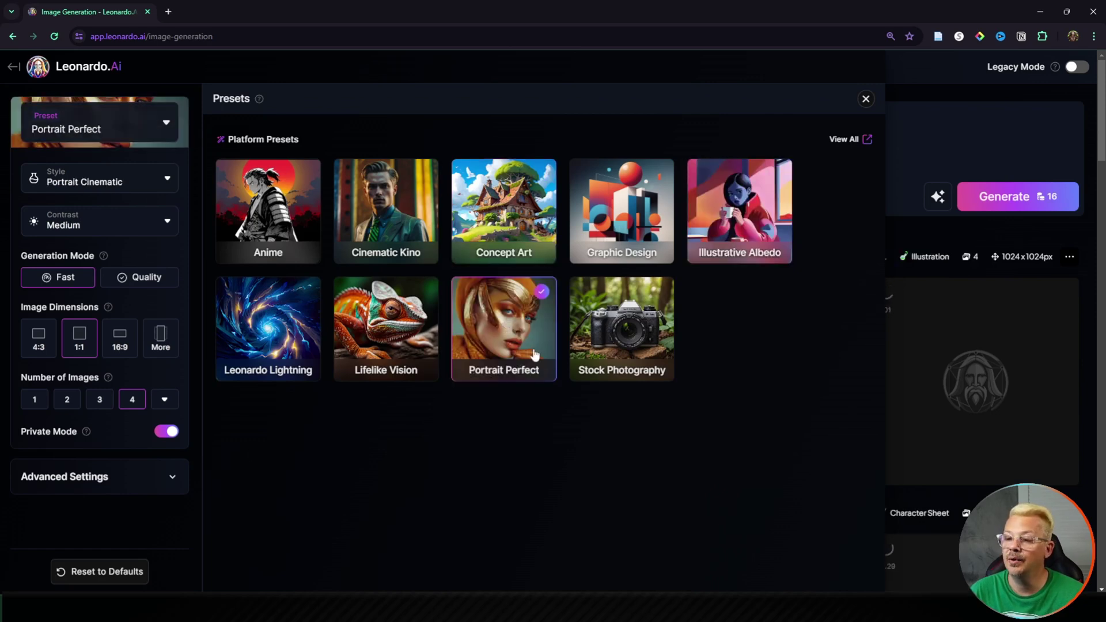
{"action": "left_click", "coordinate": [602, 334]}
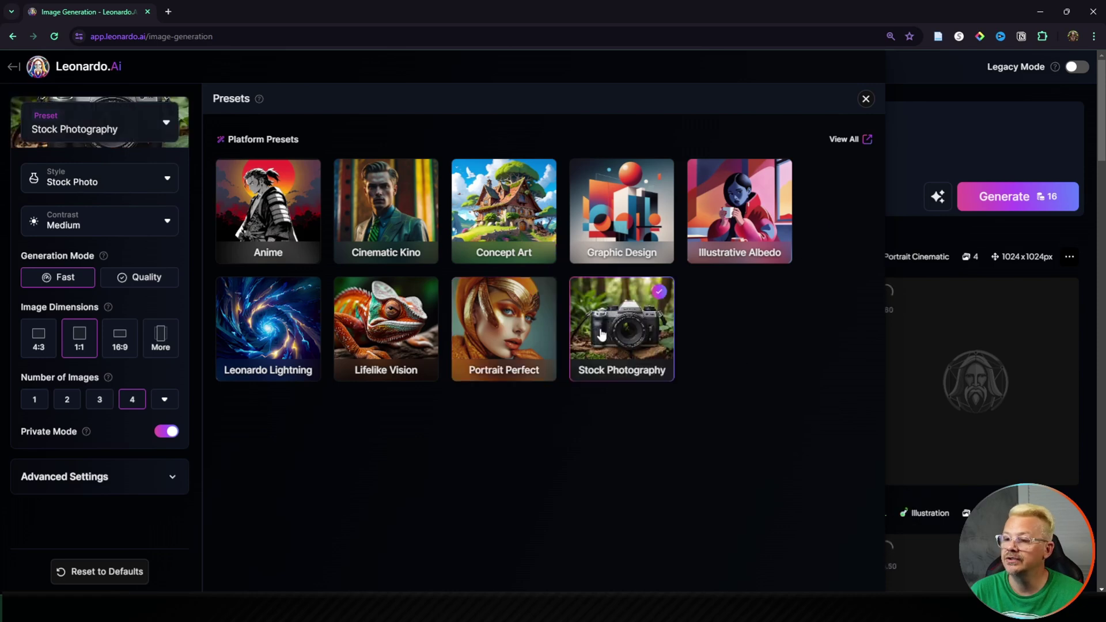
{"action": "left_click", "coordinate": [865, 99]}
{"action": "left_click", "coordinate": [1006, 197]}
Compare the doctor portraits across the Anime, Concept Art, Illustrative Albedo, Portrait Perfect and Stock Photography batches for style and likeness.
{"action": "scroll", "coordinate": [381, 403], "scroll_direction": "down", "scroll_amount": 5}
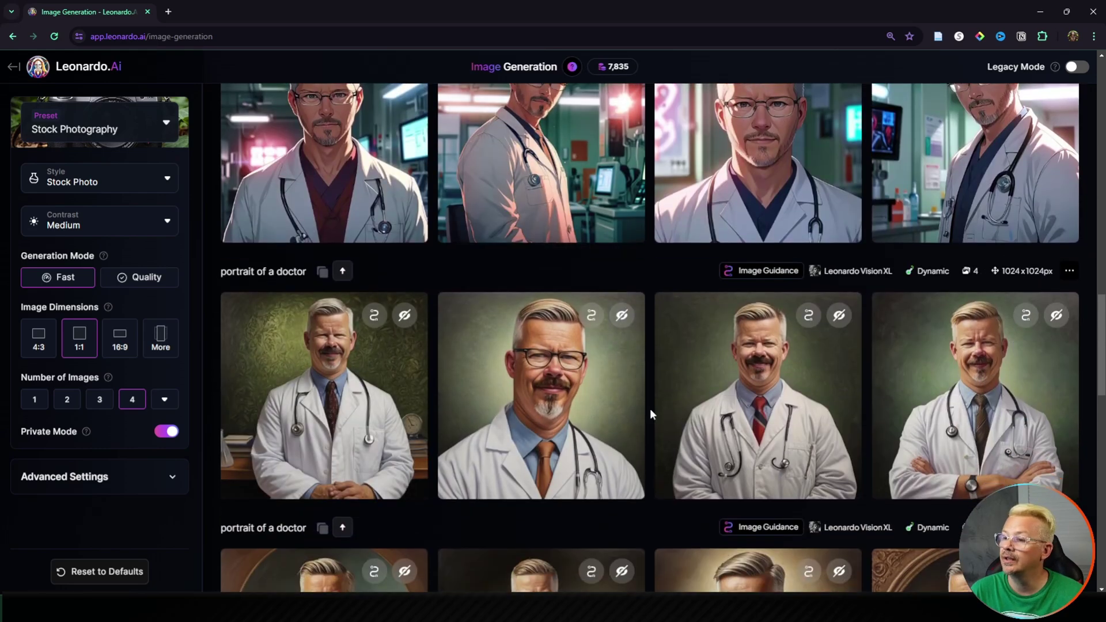
{"action": "scroll", "coordinate": [650, 409], "scroll_direction": "up", "scroll_amount": 5}
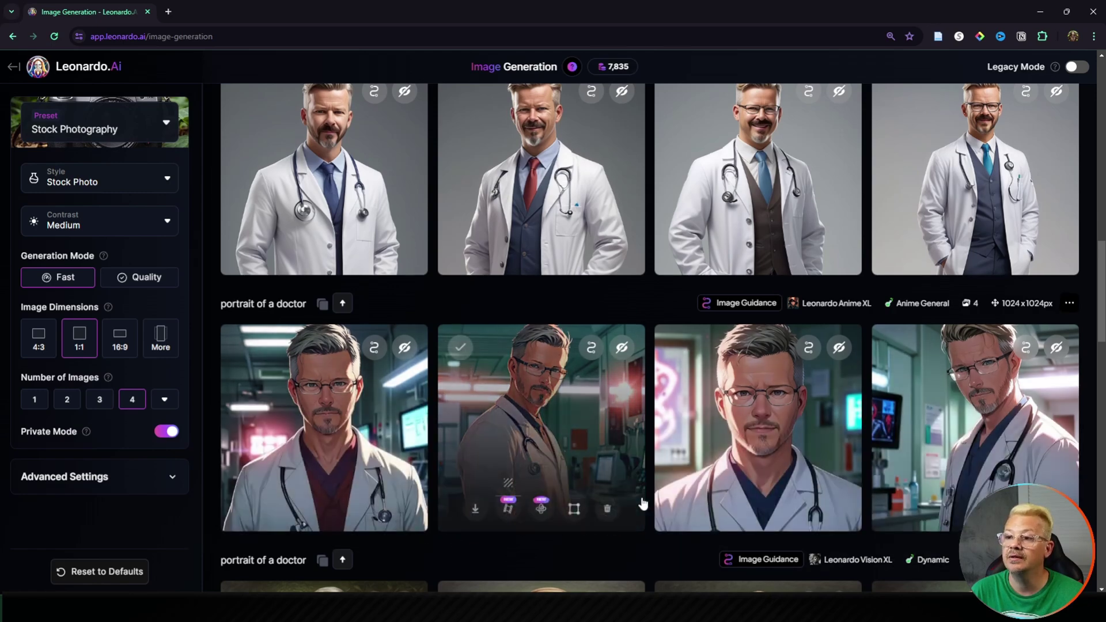
{"action": "scroll", "coordinate": [771, 224], "scroll_direction": "up", "scroll_amount": 4}
{"action": "mouse_move", "coordinate": [790, 222]}
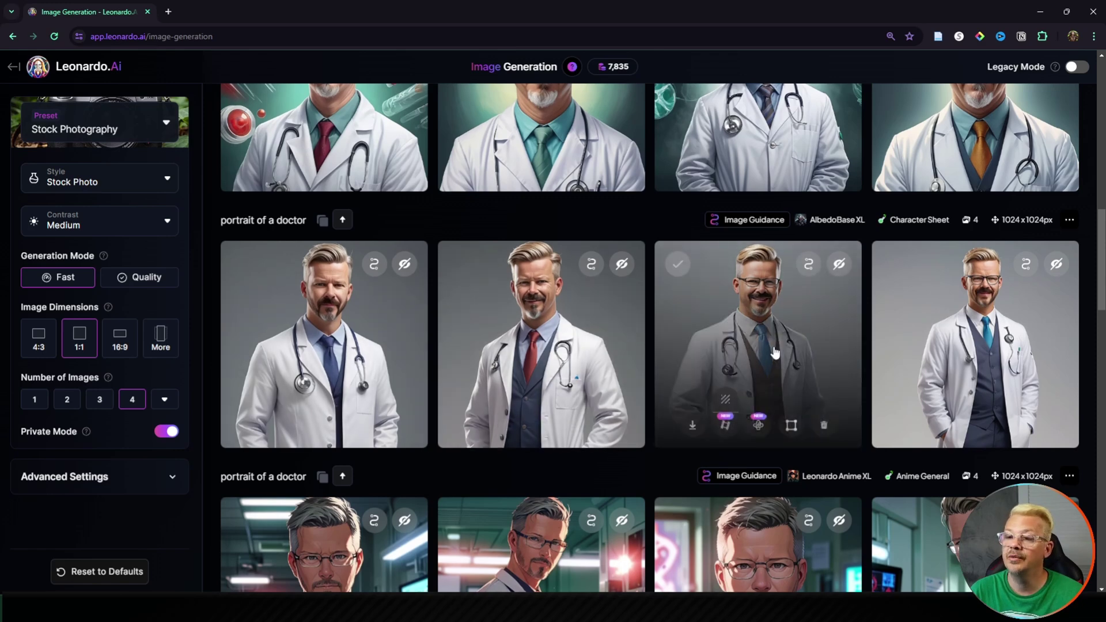
{"action": "scroll", "coordinate": [691, 392], "scroll_direction": "up", "scroll_amount": 4}
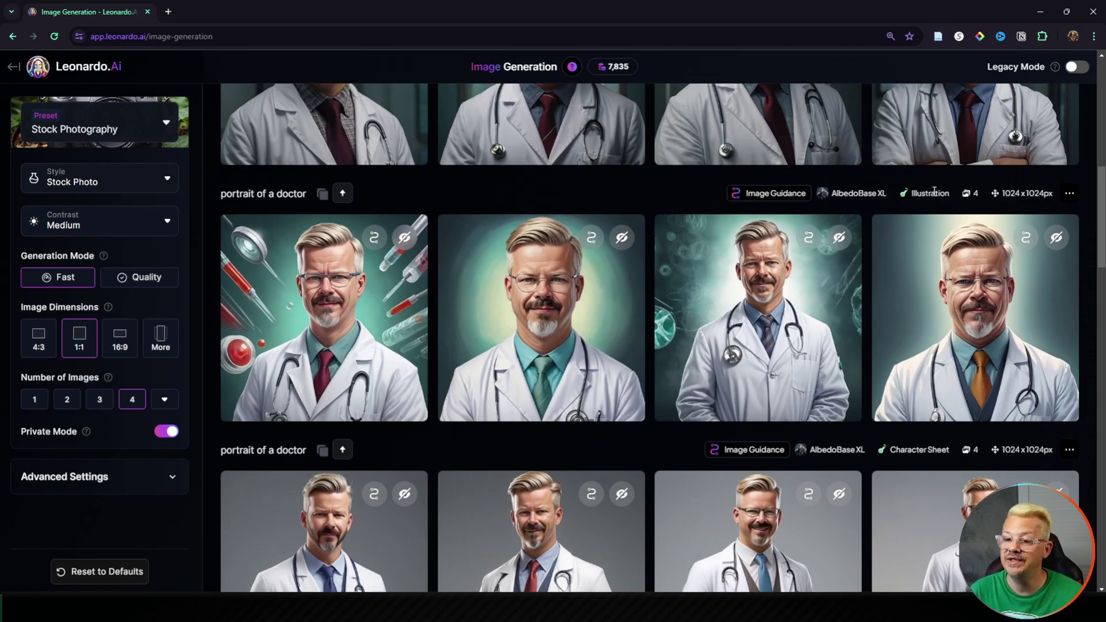
{"action": "scroll", "coordinate": [748, 374], "scroll_direction": "up", "scroll_amount": 5}
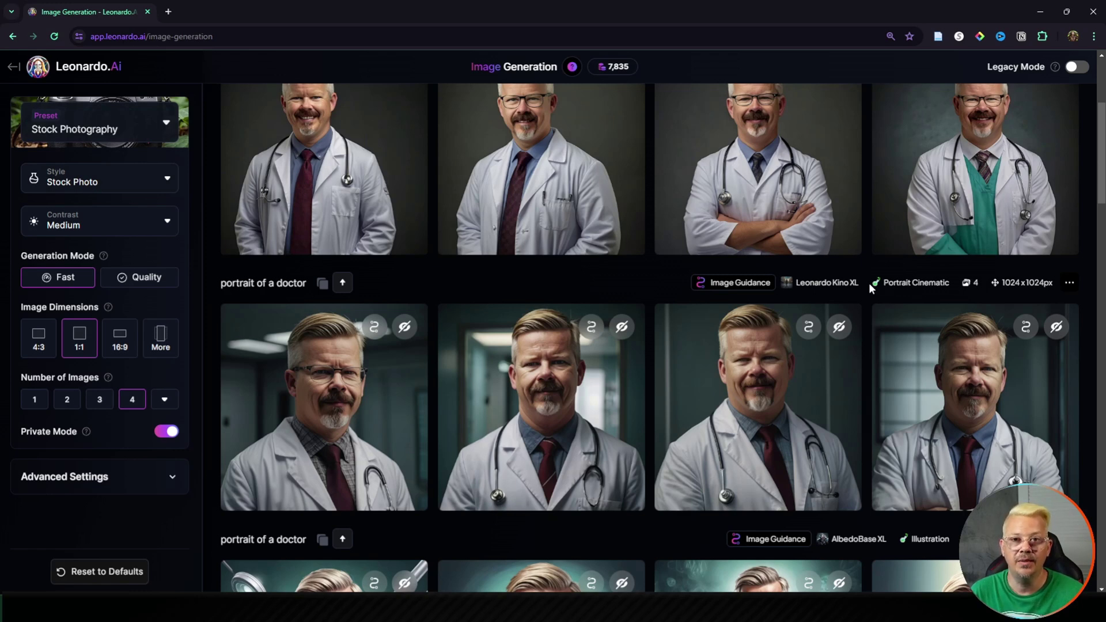
{"action": "scroll", "coordinate": [869, 282], "scroll_direction": "up", "scroll_amount": 3}
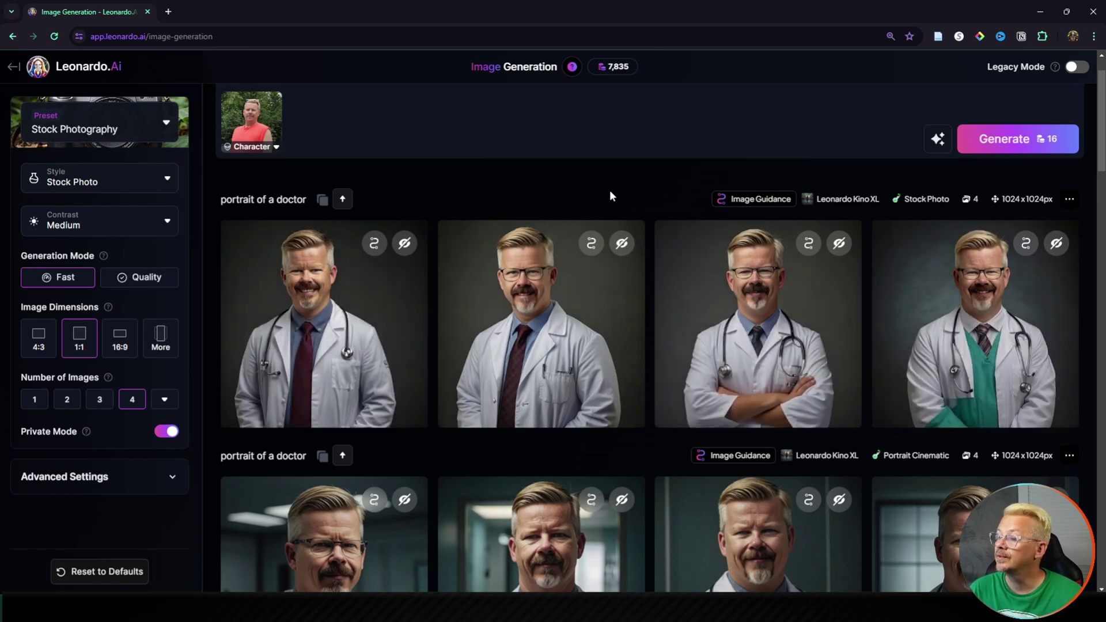
Remove the outdoor photo of the man as the character reference for the prompt.
{"action": "scroll", "coordinate": [609, 196], "scroll_direction": "up", "scroll_amount": 1}
{"action": "left_click", "coordinate": [252, 173]}
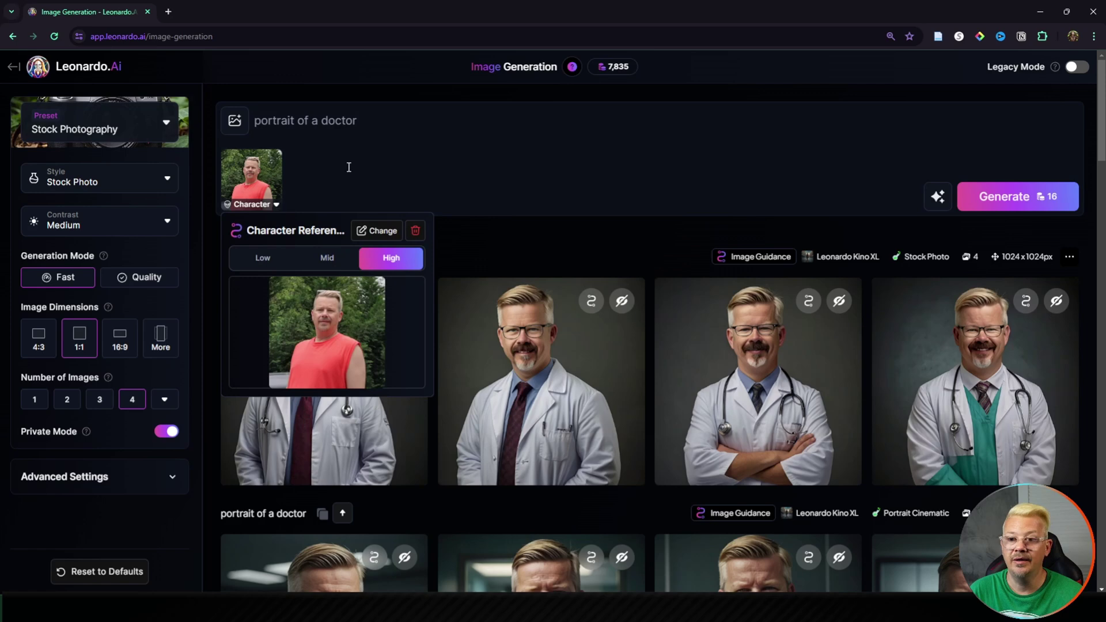
{"action": "left_click", "coordinate": [414, 231]}
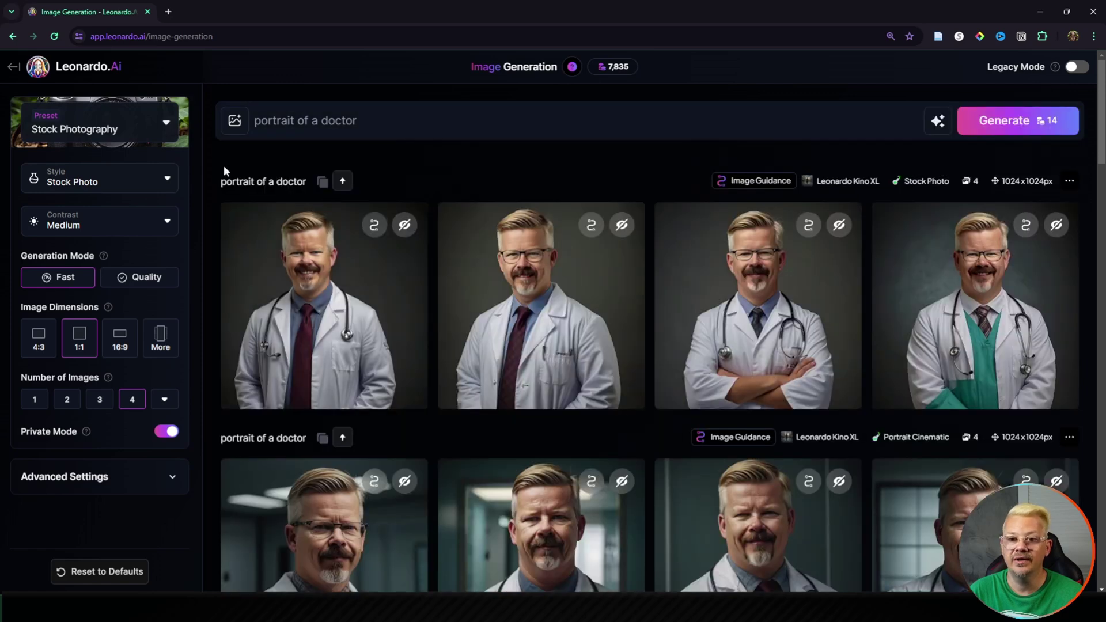
Add the community feed image of the woman in the long red dress as a Character Reference.
{"action": "left_click", "coordinate": [236, 122]}
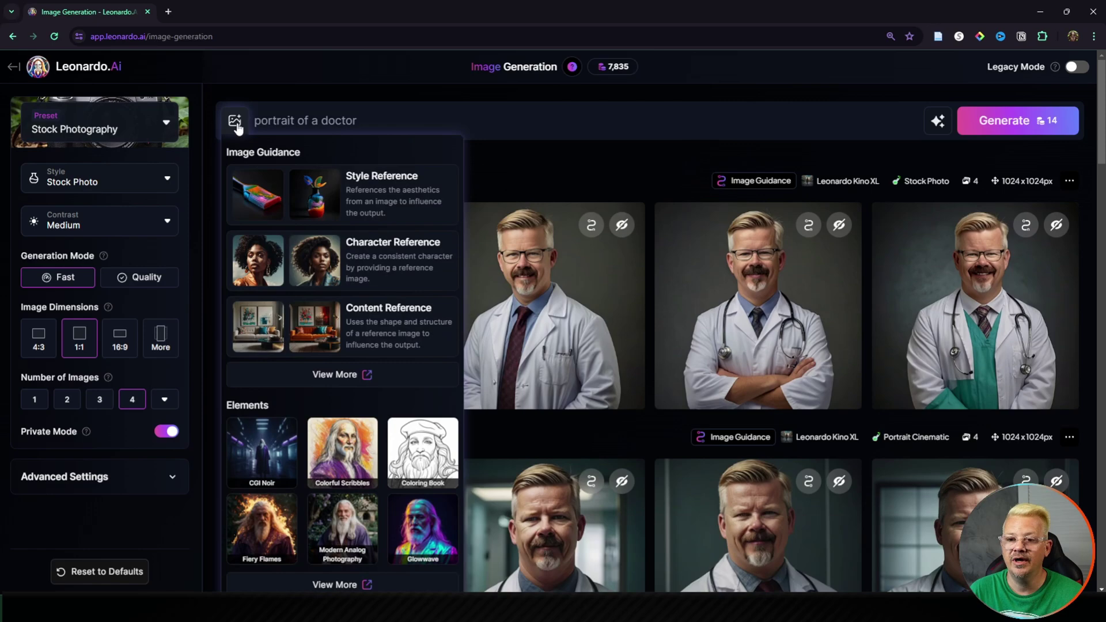
{"action": "left_click", "coordinate": [361, 254]}
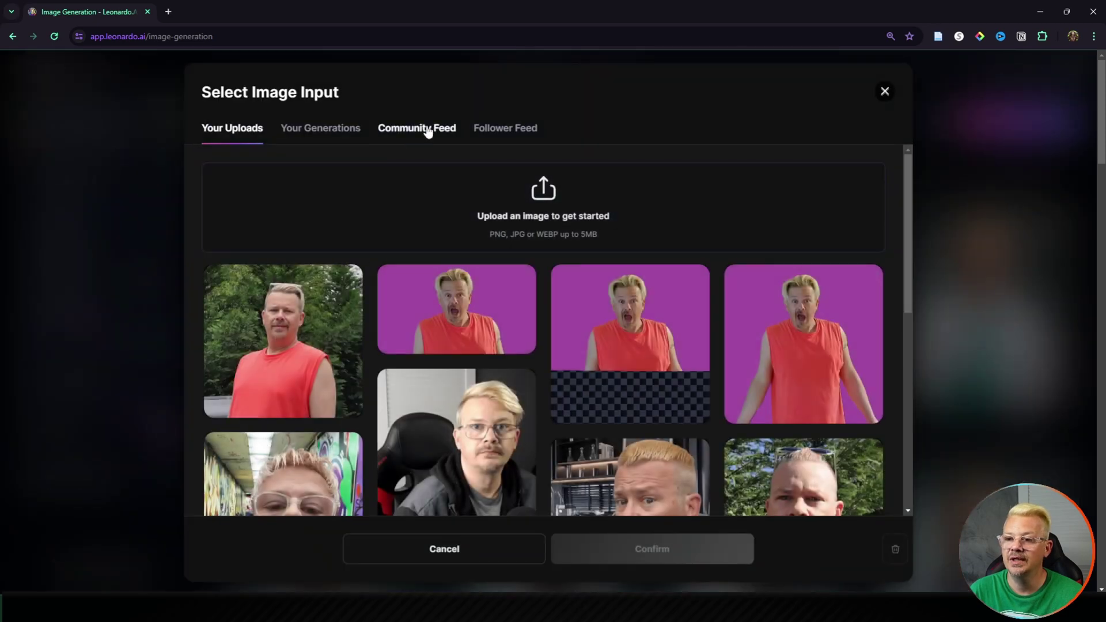
{"action": "left_click", "coordinate": [428, 131]}
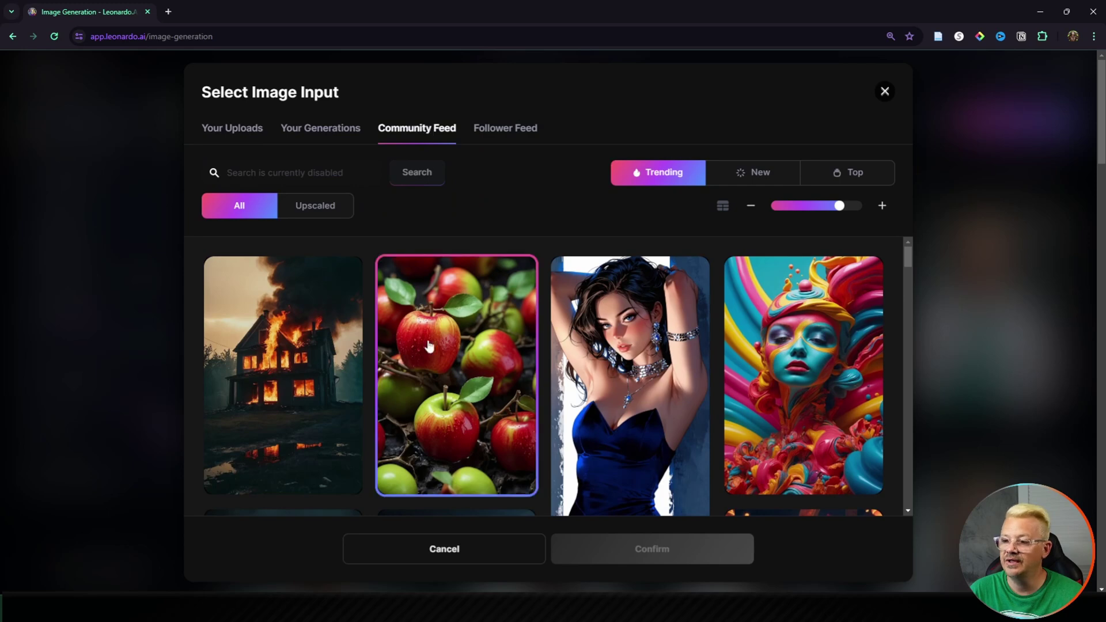
{"action": "scroll", "coordinate": [267, 348], "scroll_direction": "down", "scroll_amount": 2}
{"action": "scroll", "coordinate": [266, 347], "scroll_direction": "down", "scroll_amount": 10}
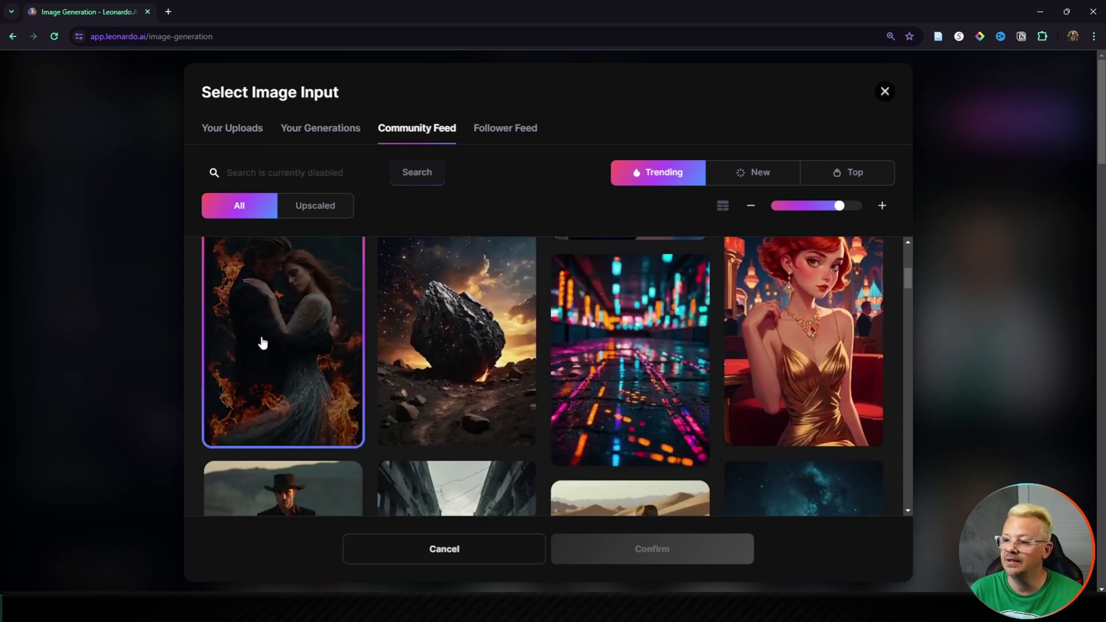
{"action": "left_click", "coordinate": [650, 403]}
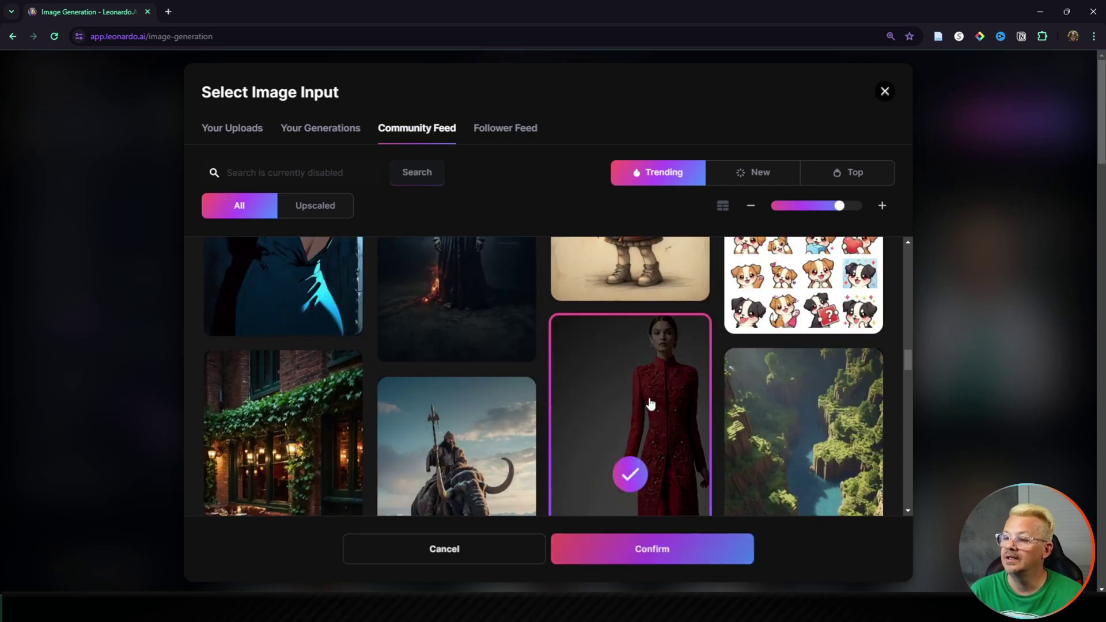
{"action": "left_click", "coordinate": [638, 557]}
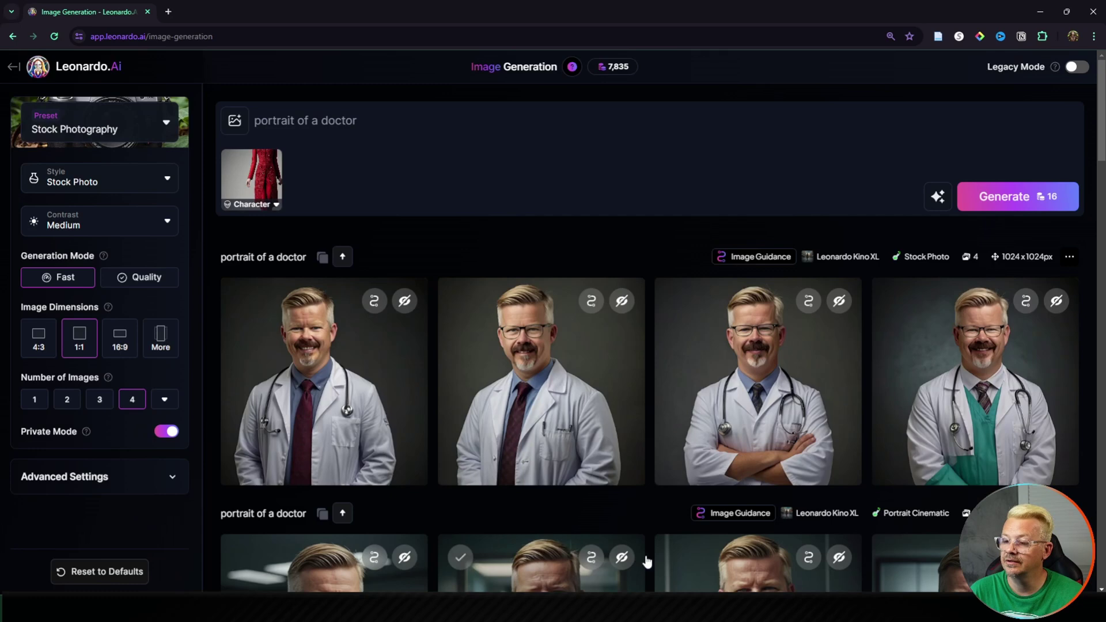
Replace the prompt with "a woman" and have the AI expand it into a detailed description.
{"action": "left_click", "coordinate": [387, 129]}
{"action": "type", "text": "a woman"}
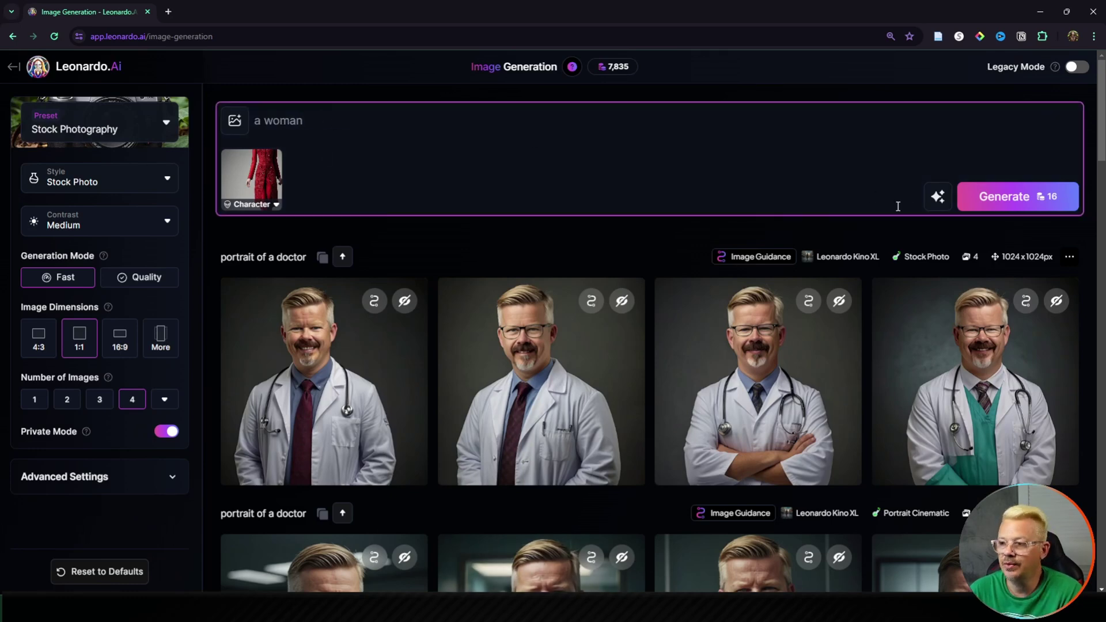
{"action": "left_click", "coordinate": [937, 199]}
{"action": "left_click", "coordinate": [821, 248]}
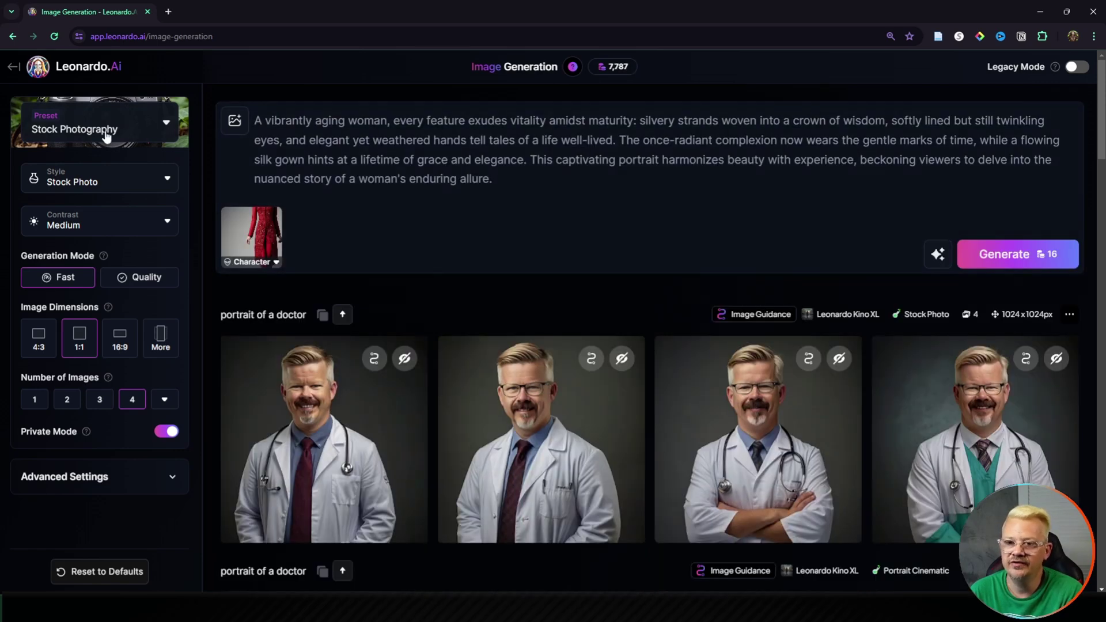
Generate one batch of the woman with the Stock Photography preset and another with Portrait Perfect.
{"action": "left_click", "coordinate": [1004, 254]}
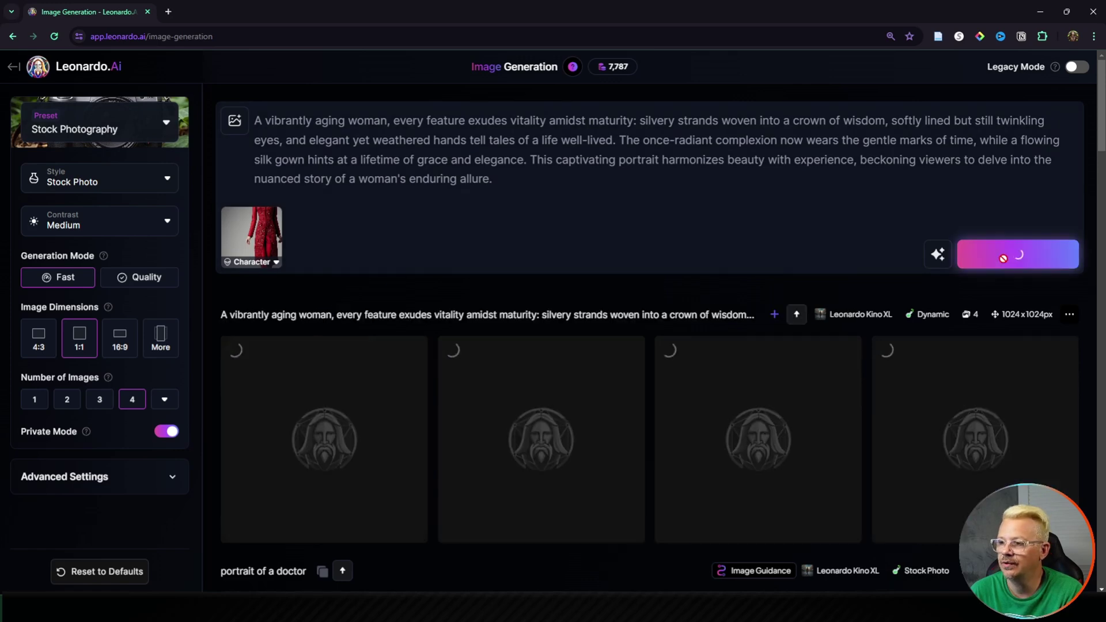
{"action": "left_click", "coordinate": [165, 133]}
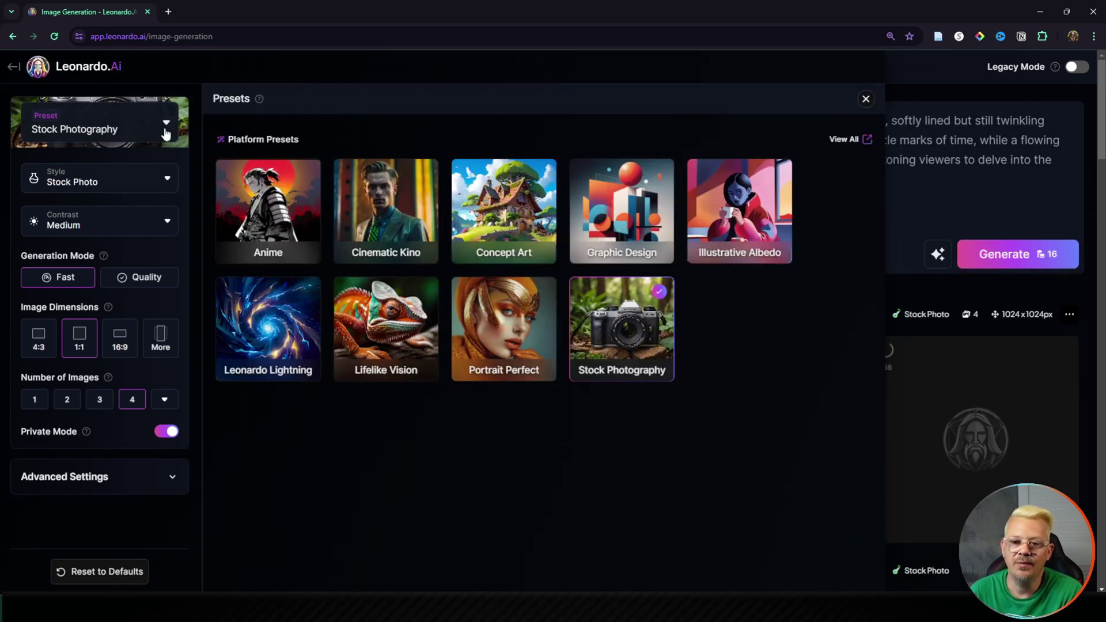
{"action": "left_click", "coordinate": [506, 313]}
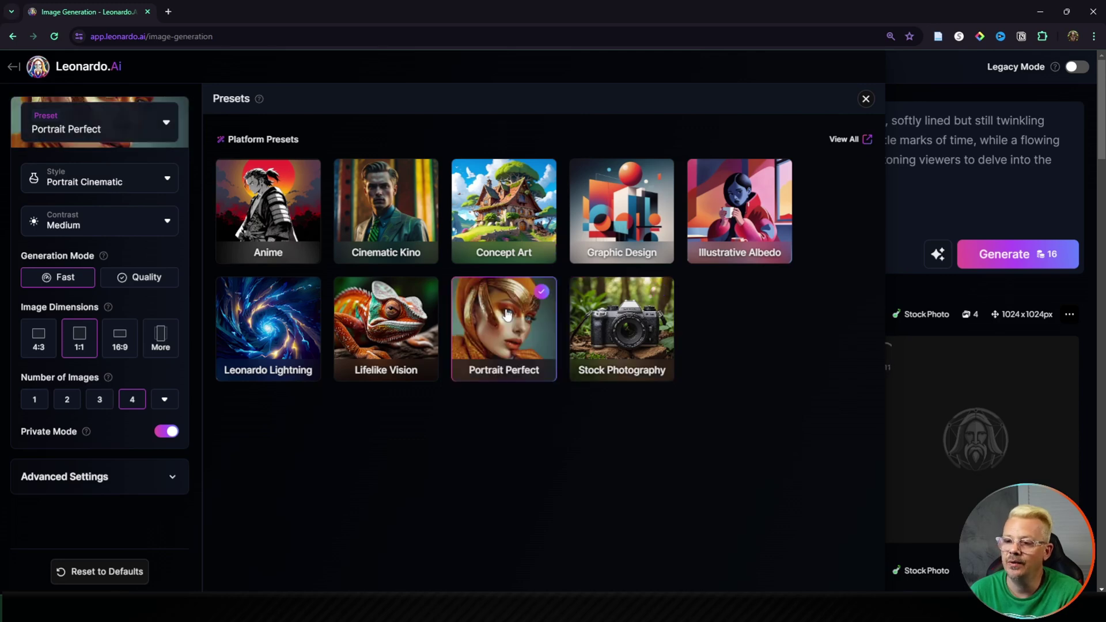
{"action": "left_click", "coordinate": [1010, 255]}
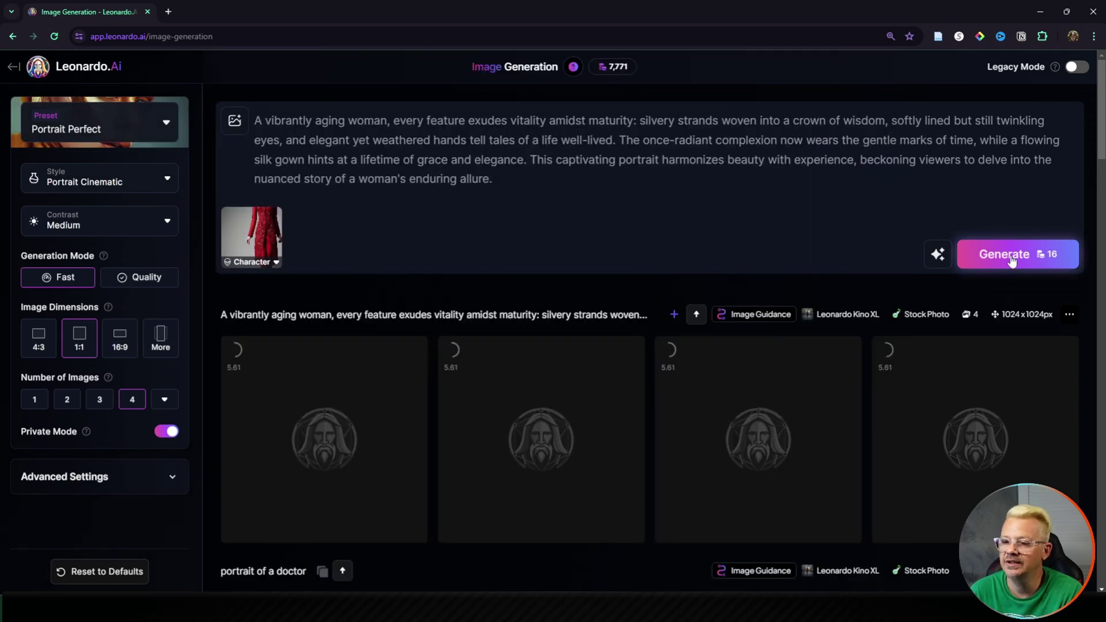
Generate one batch of the woman with the Lifelike Vision preset and another with Leonardo Lightning.
{"action": "left_click", "coordinate": [153, 132]}
{"action": "left_click", "coordinate": [384, 335]}
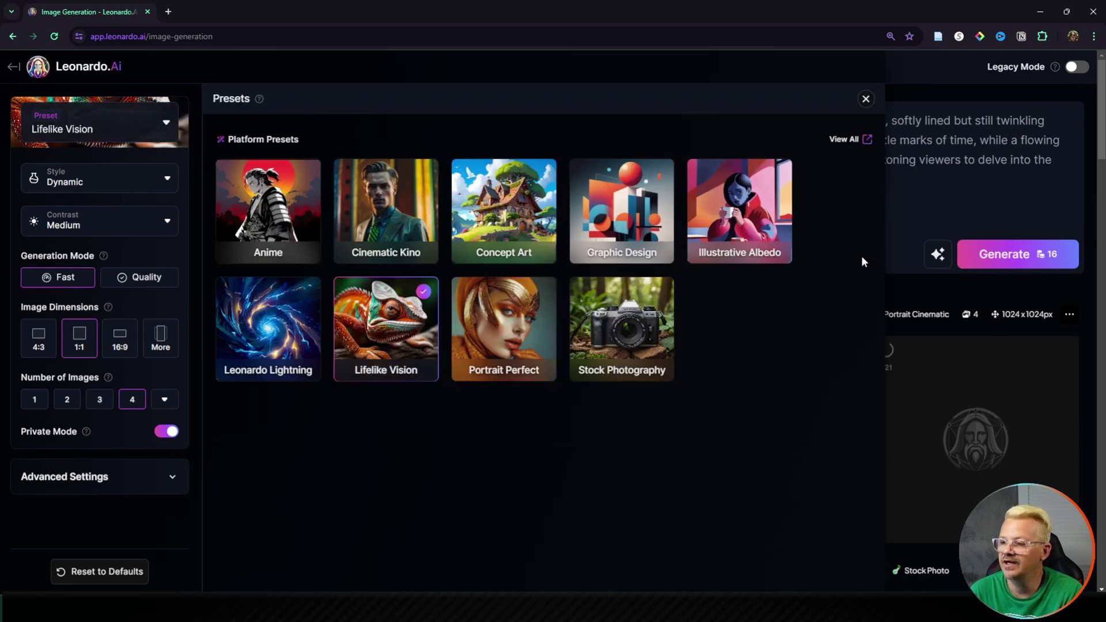
{"action": "left_click", "coordinate": [1005, 254]}
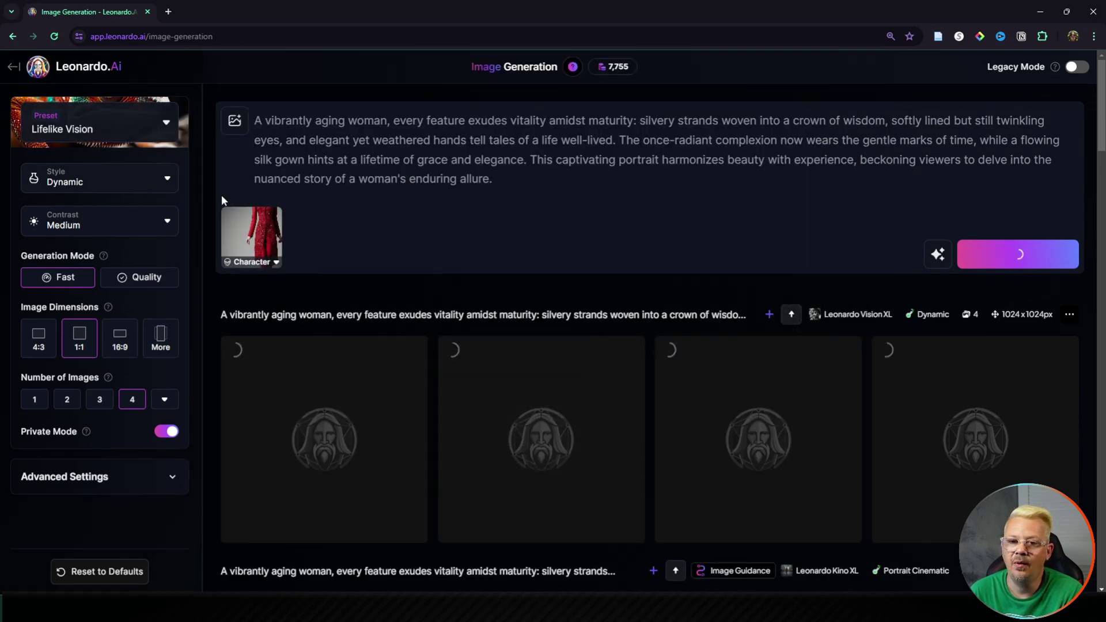
{"action": "left_click", "coordinate": [133, 141]}
{"action": "left_click", "coordinate": [268, 328]}
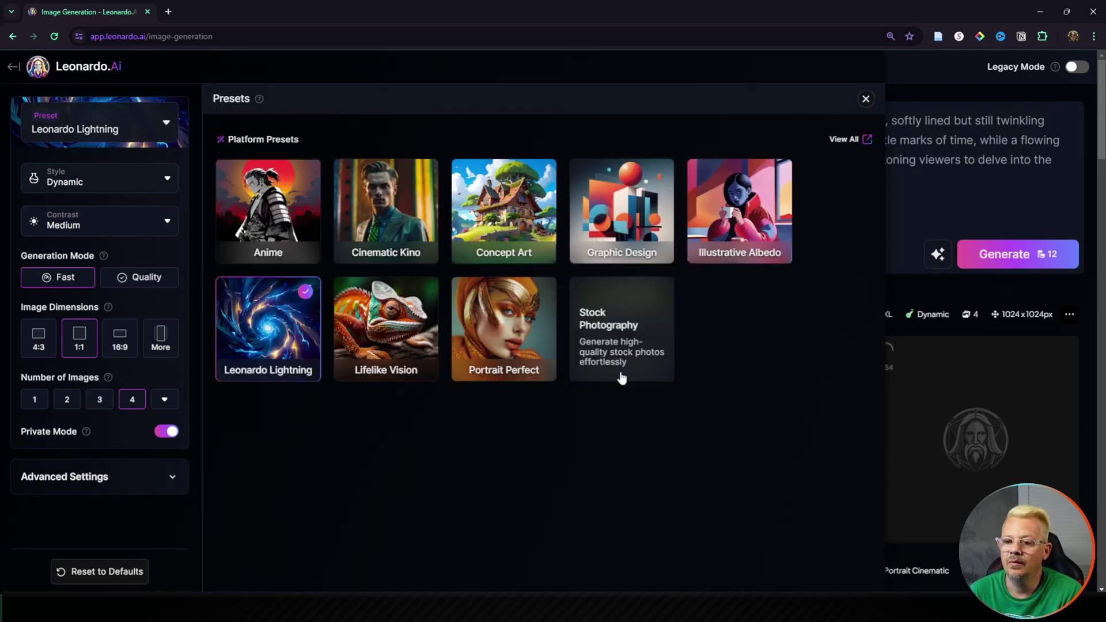
{"action": "left_click", "coordinate": [994, 259]}
Generate a batch of the woman with each of the Illustrative Albedo, Cinematic Kino and Anime presets.
{"action": "left_click", "coordinate": [773, 246]}
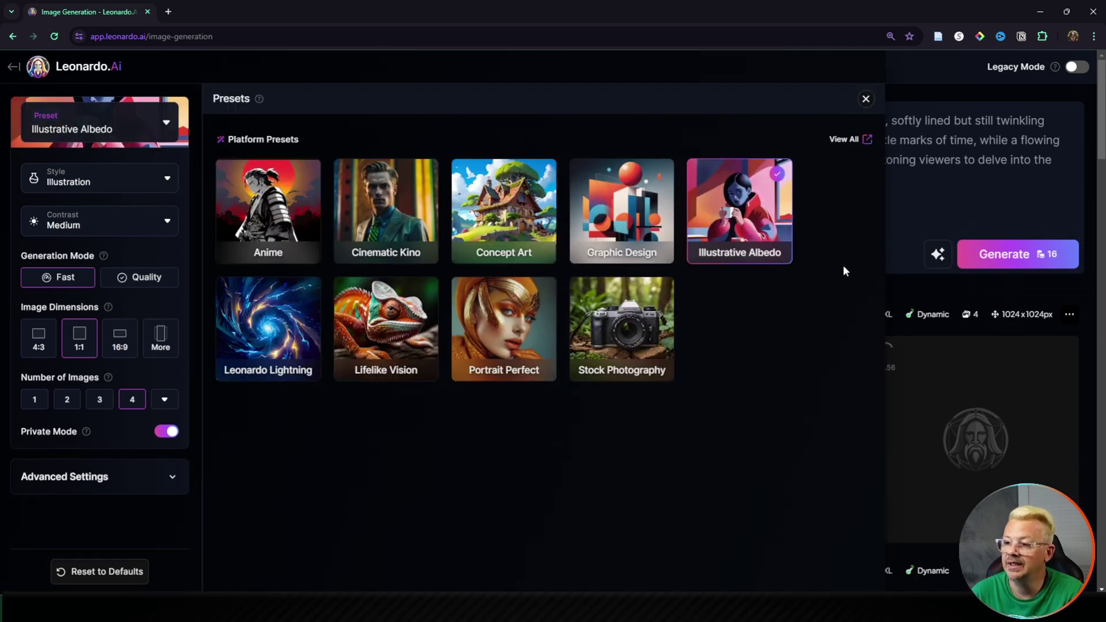
{"action": "left_click", "coordinate": [1017, 256]}
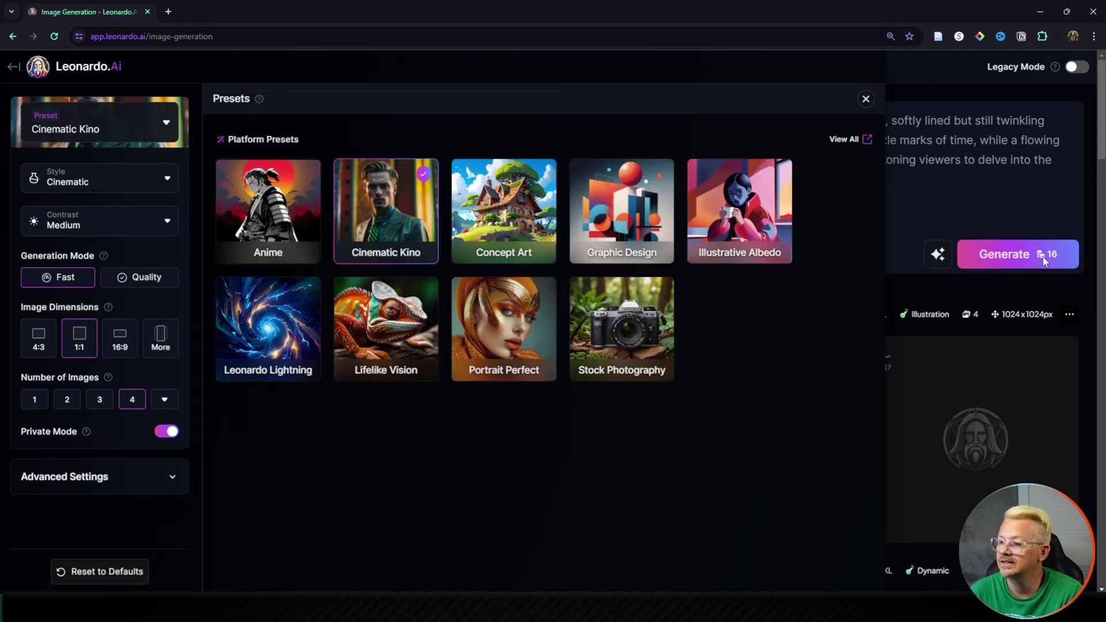
{"action": "left_click", "coordinate": [1043, 257]}
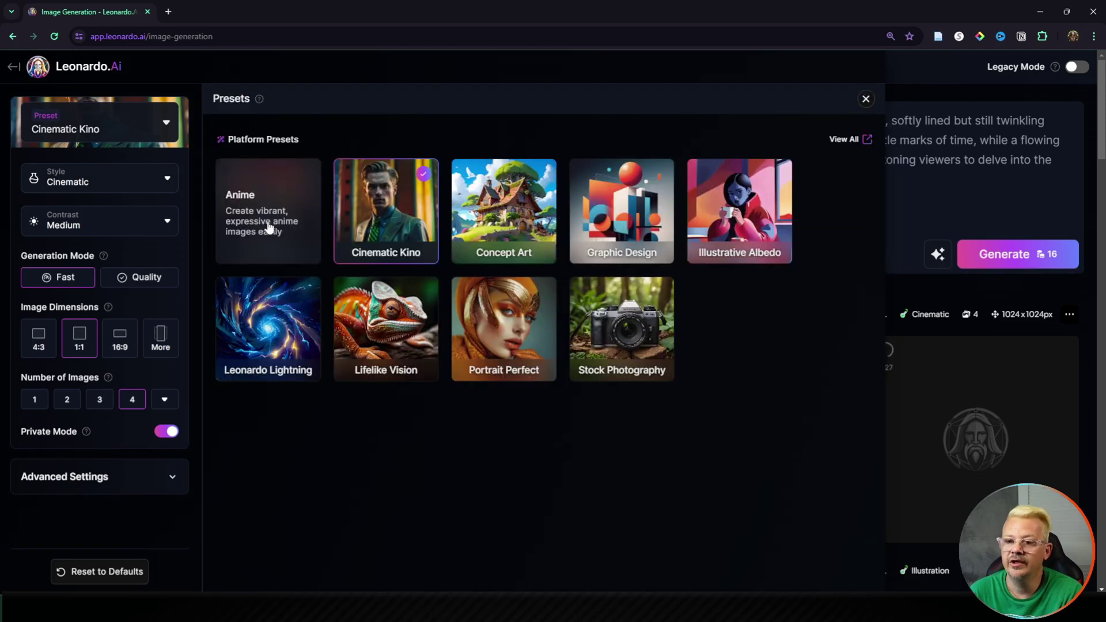
{"action": "left_click", "coordinate": [267, 227]}
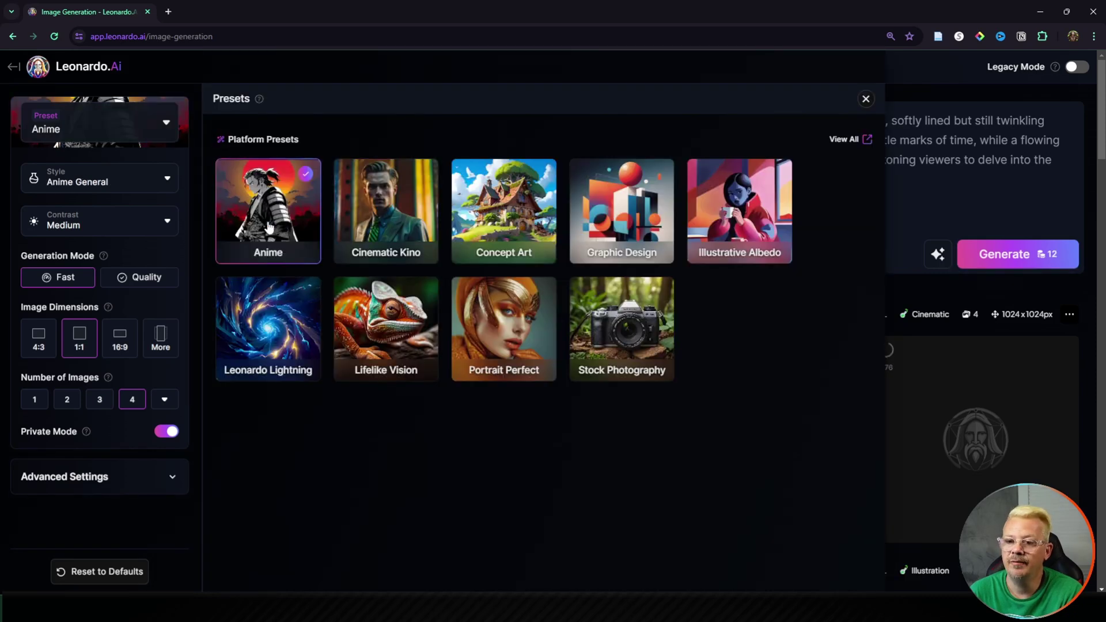
{"action": "left_click", "coordinate": [963, 254]}
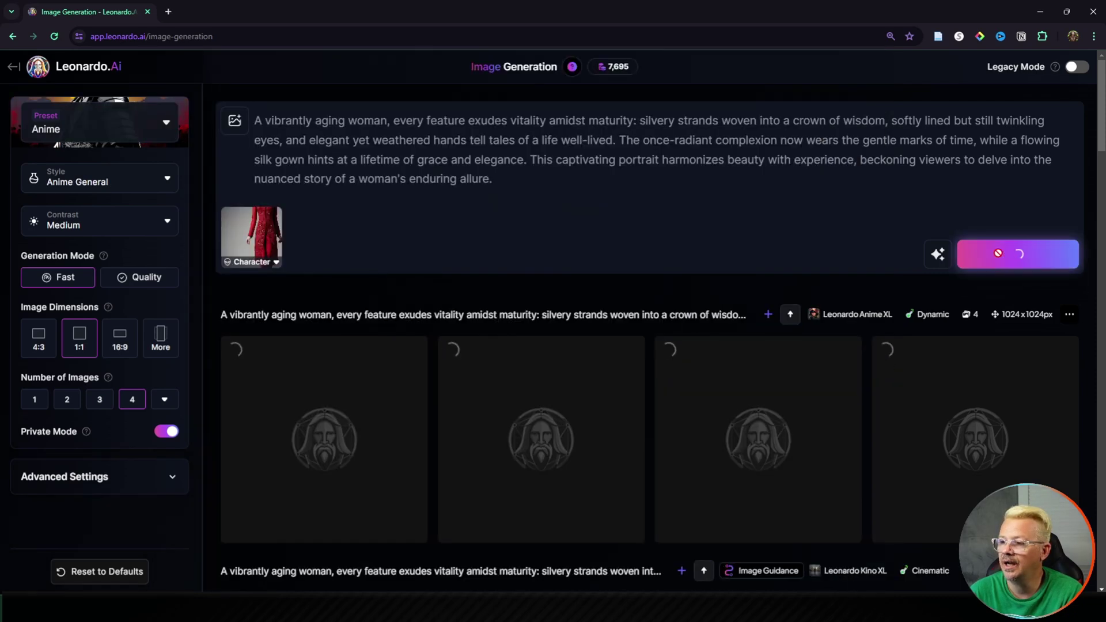
View the four Stock Photography images of the woman enlarged, one after another, to check facial consistency.
{"action": "scroll", "coordinate": [432, 322], "scroll_direction": "down", "scroll_amount": 15}
{"action": "scroll", "coordinate": [415, 340], "scroll_direction": "up", "scroll_amount": 3}
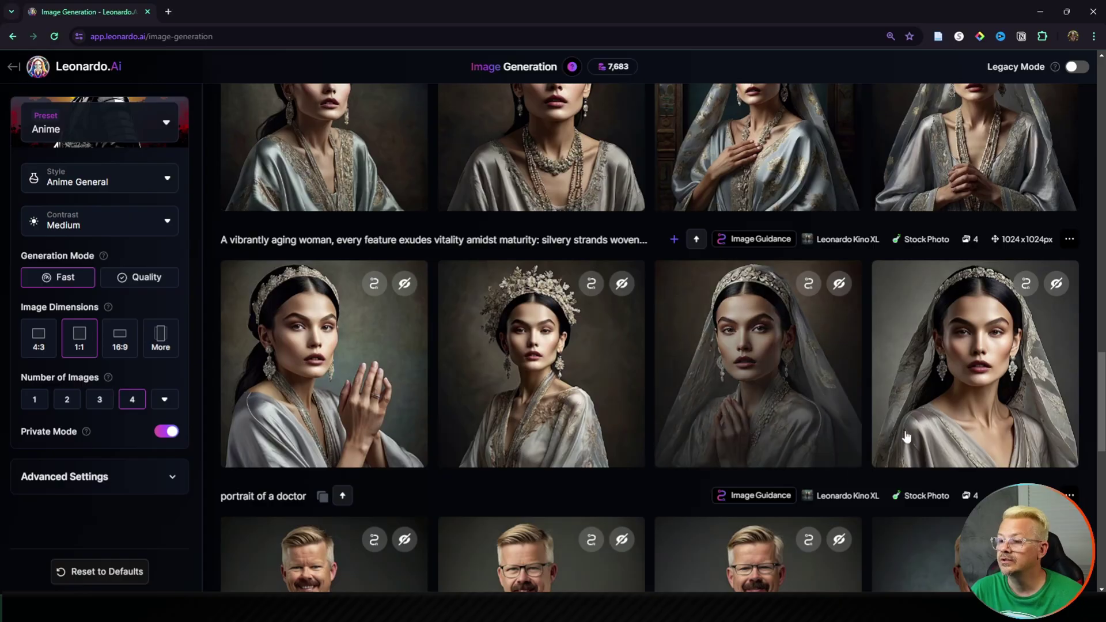
{"action": "left_click", "coordinate": [372, 397]}
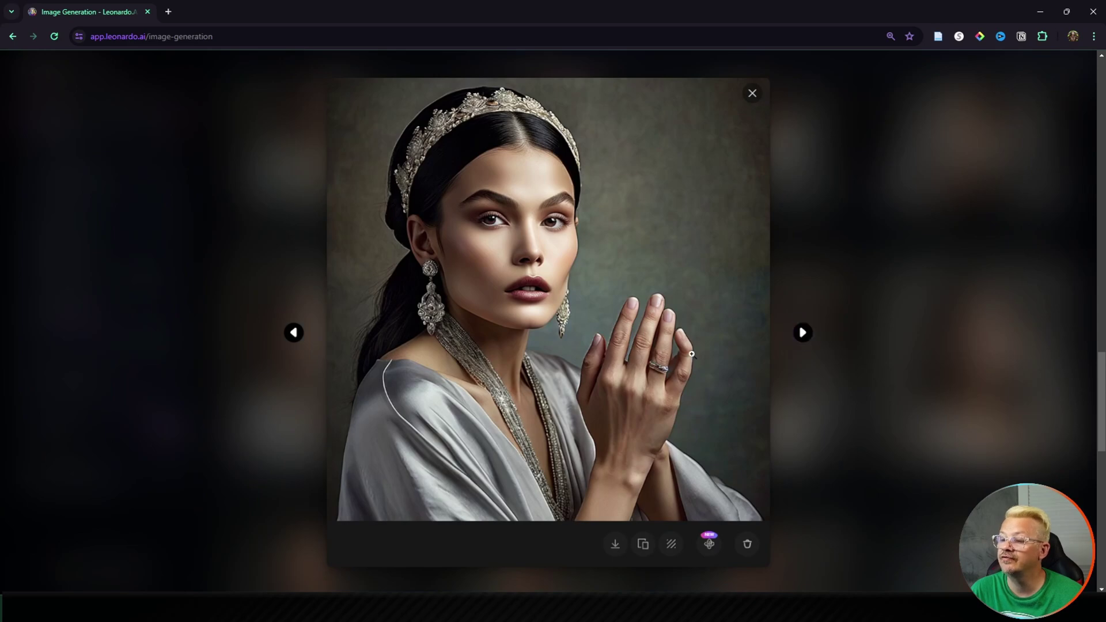
{"action": "left_click", "coordinate": [805, 339]}
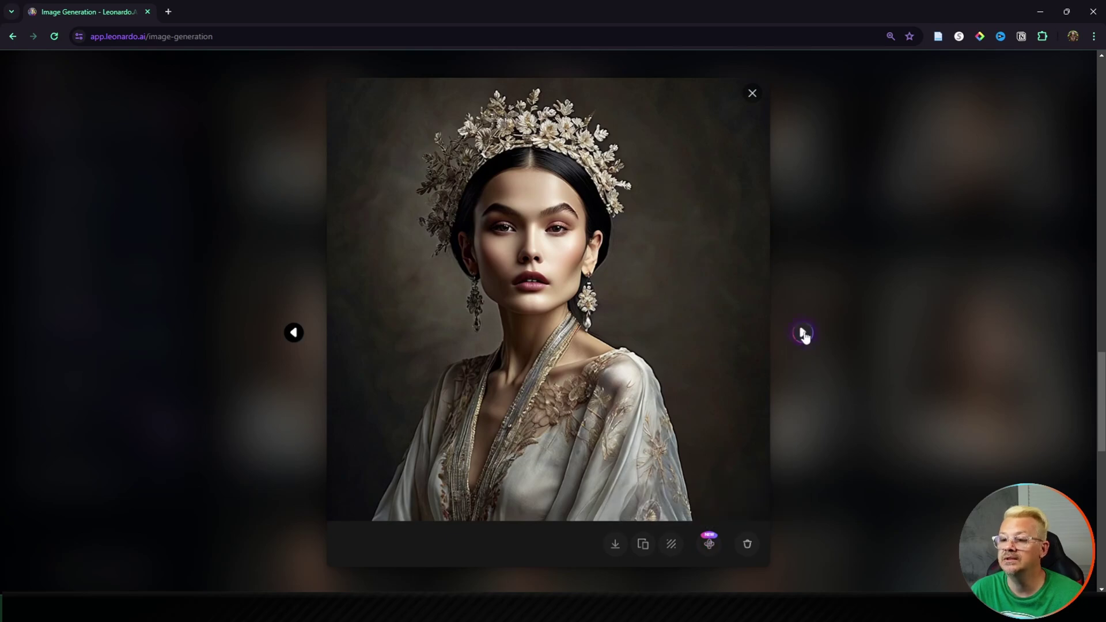
{"action": "left_click", "coordinate": [804, 336]}
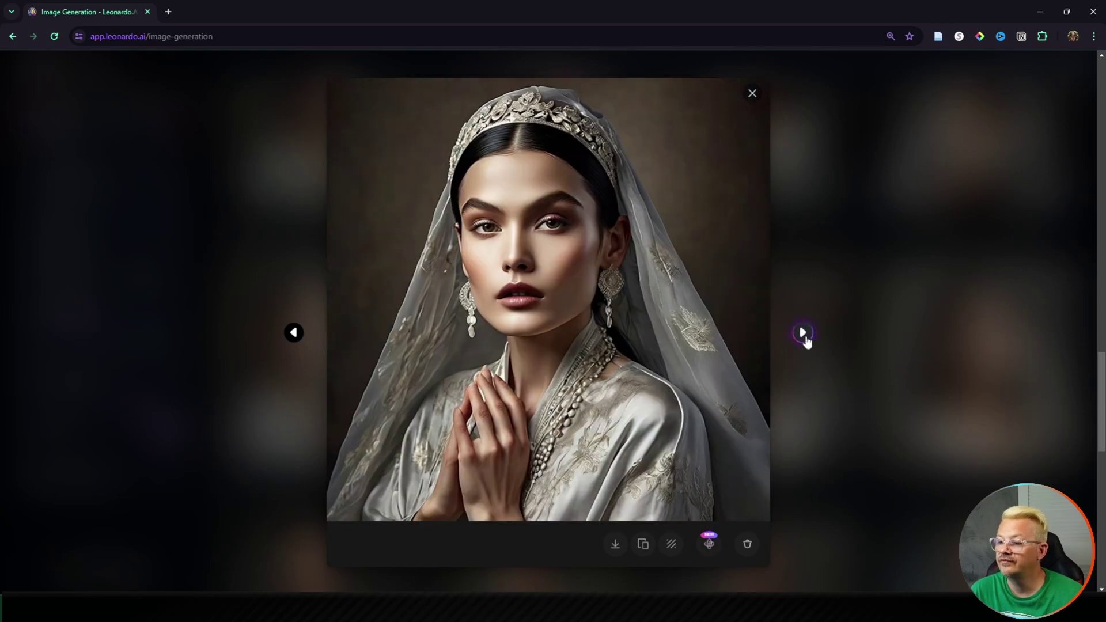
{"action": "left_click", "coordinate": [803, 334]}
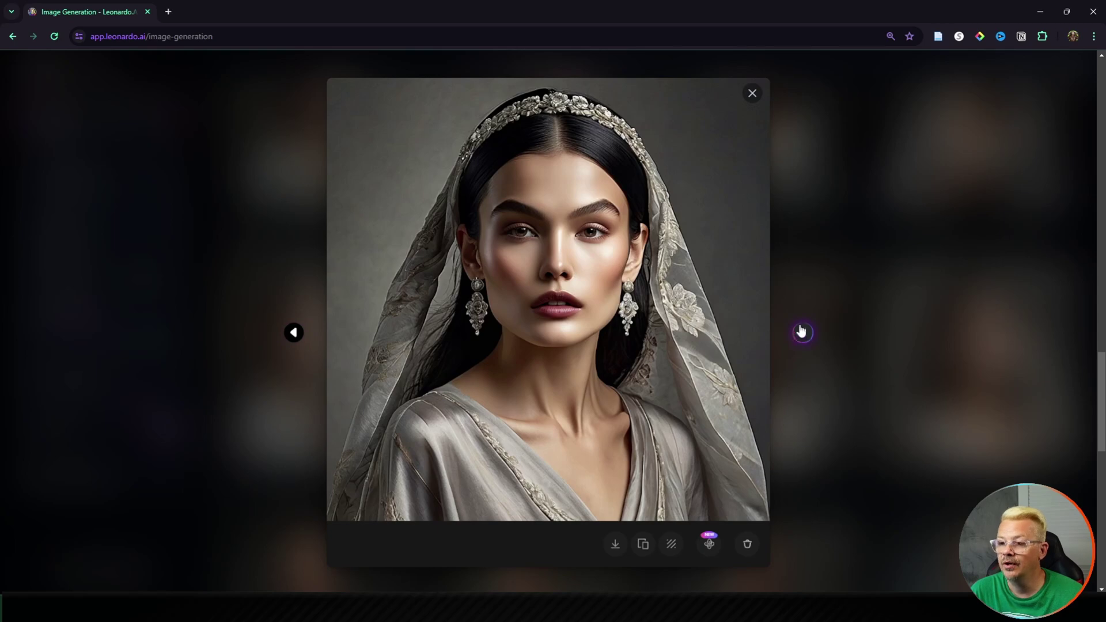
{"action": "left_click", "coordinate": [751, 95]}
Compare the woman's likeness and style across the Portrait Perfect, Lifelike Vision, Leonardo Lightning, Illustrative Albedo, Cinematic Kino and Anime batches.
{"action": "scroll", "coordinate": [644, 197], "scroll_direction": "up", "scroll_amount": 4}
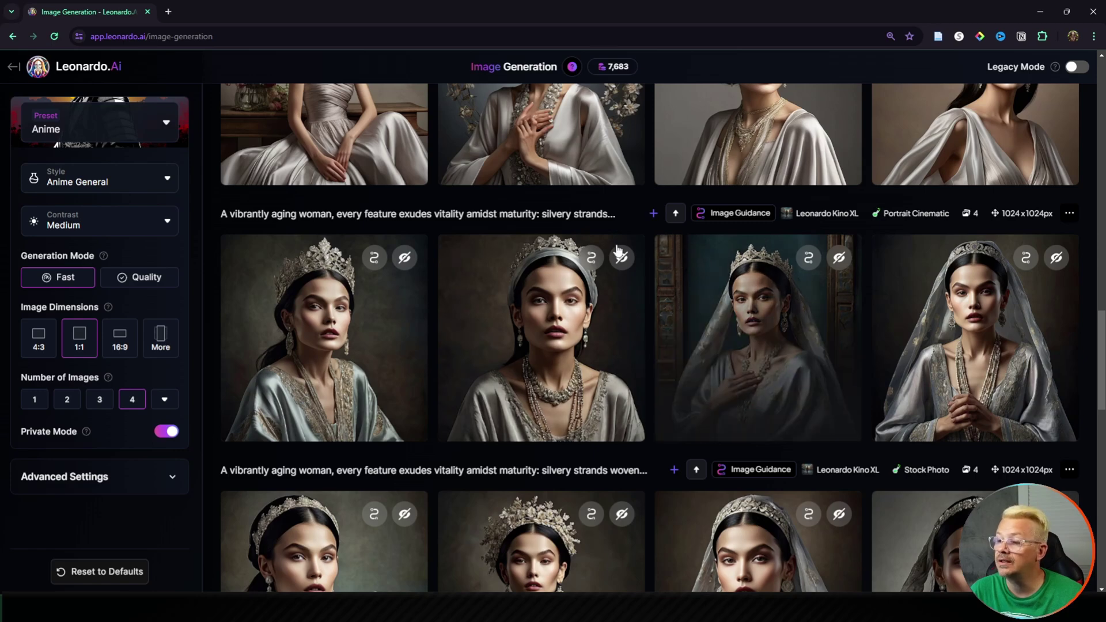
{"action": "scroll", "coordinate": [544, 278], "scroll_direction": "up", "scroll_amount": 1}
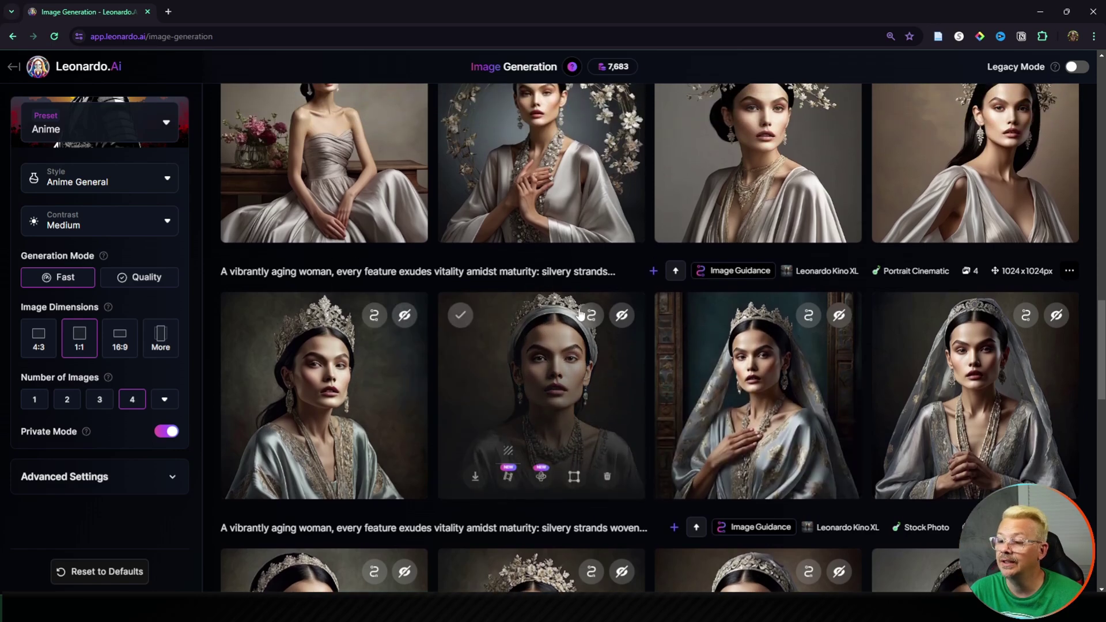
{"action": "scroll", "coordinate": [580, 314], "scroll_direction": "up", "scroll_amount": 2}
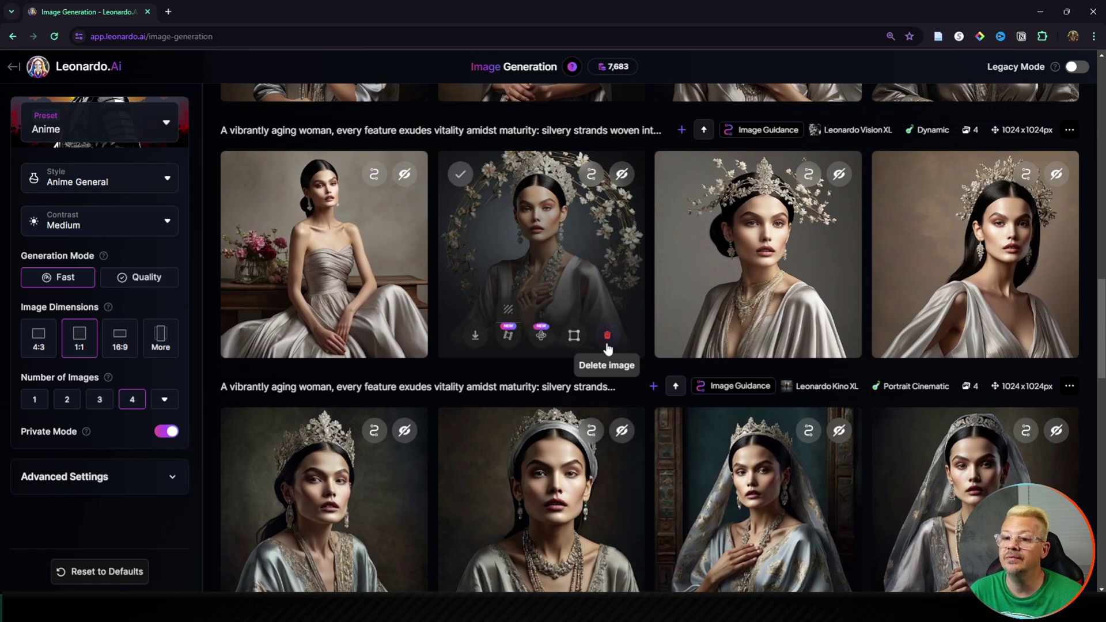
{"action": "scroll", "coordinate": [607, 348], "scroll_direction": "up", "scroll_amount": 1}
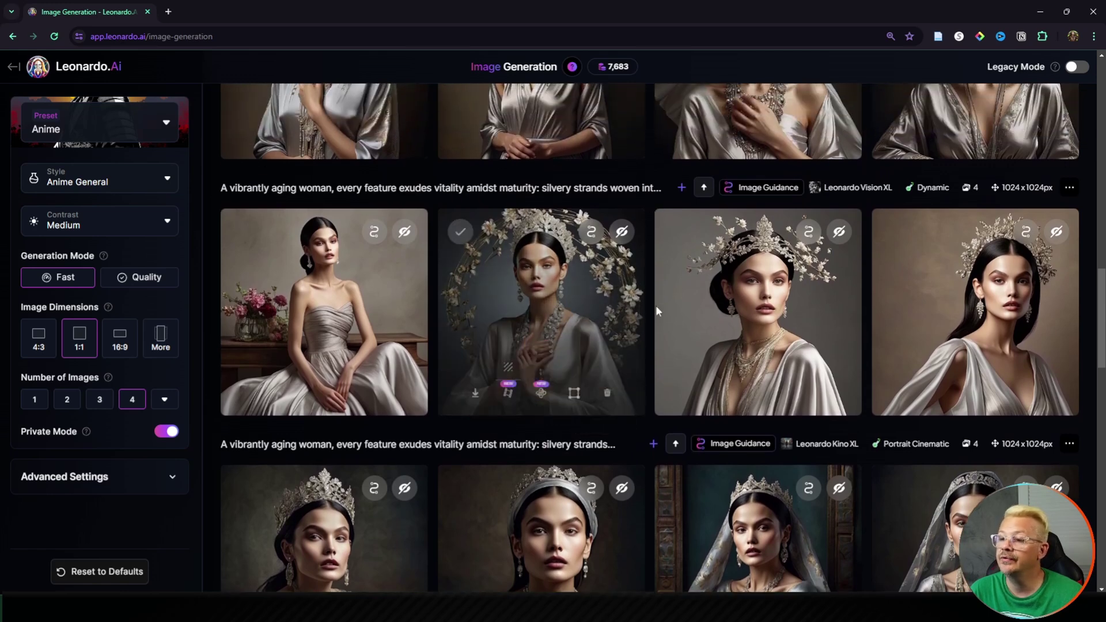
{"action": "scroll", "coordinate": [652, 210], "scroll_direction": "up", "scroll_amount": 4}
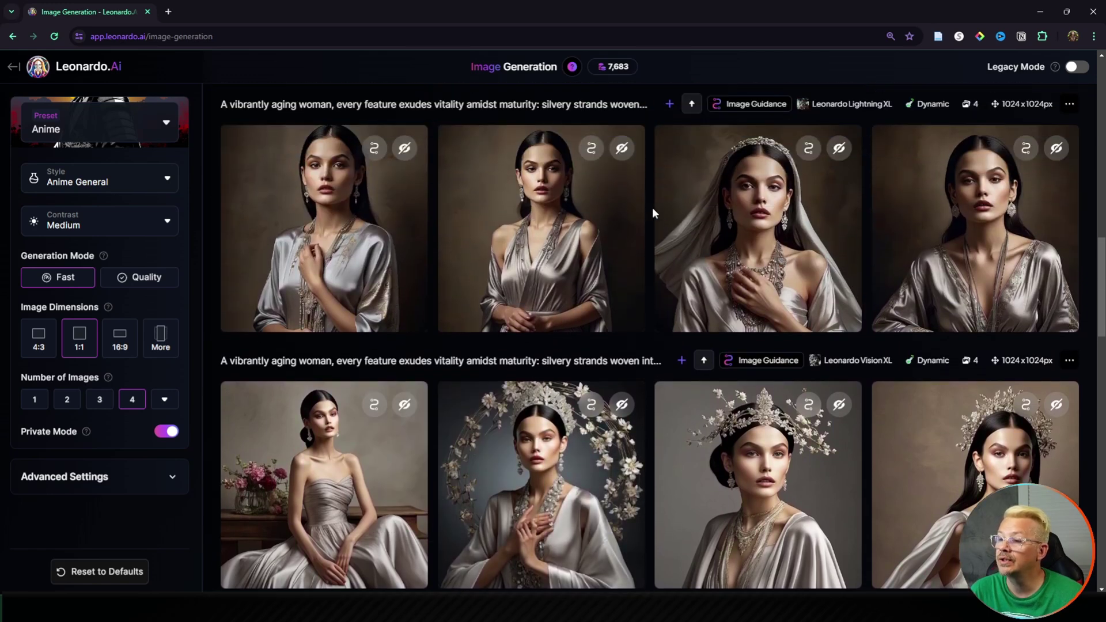
{"action": "scroll", "coordinate": [652, 211], "scroll_direction": "up", "scroll_amount": 1}
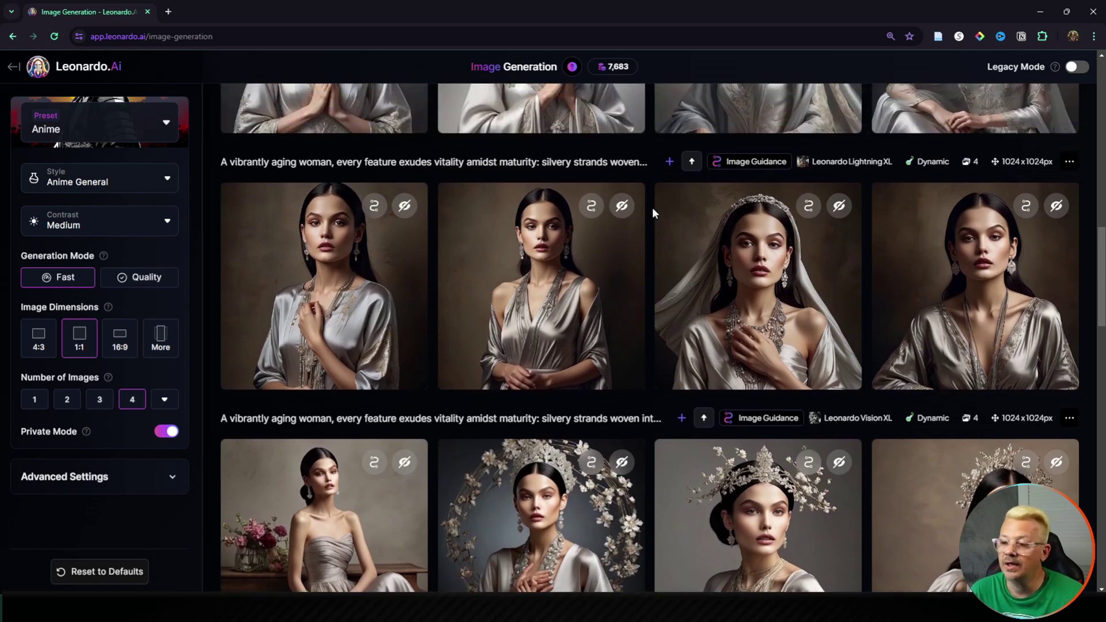
{"action": "scroll", "coordinate": [653, 213], "scroll_direction": "up", "scroll_amount": 2}
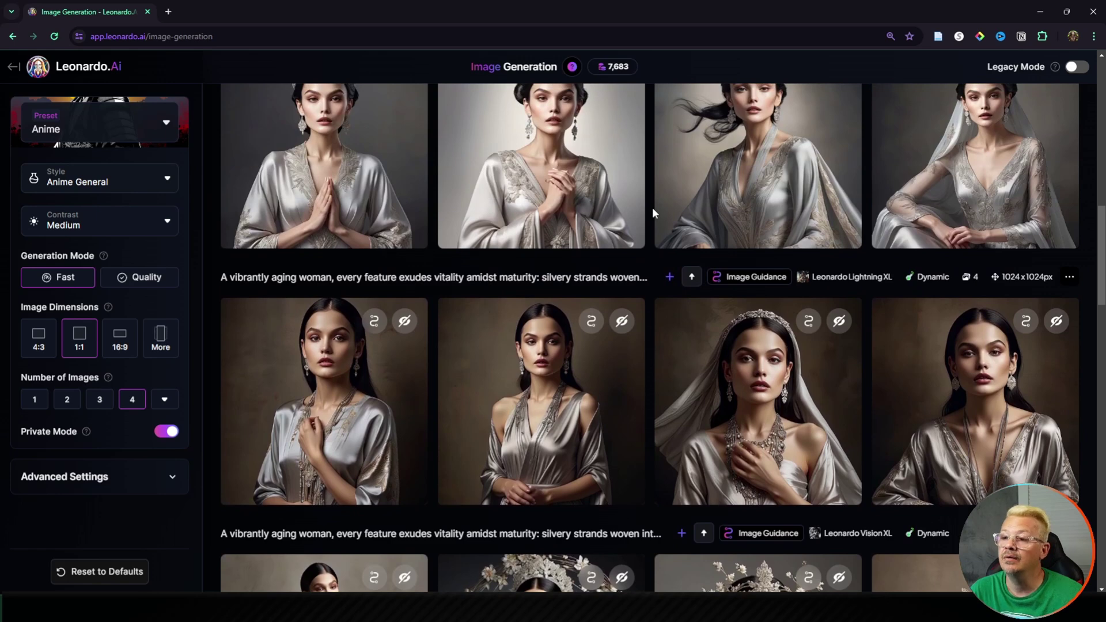
{"action": "scroll", "coordinate": [652, 213], "scroll_direction": "up", "scroll_amount": 2}
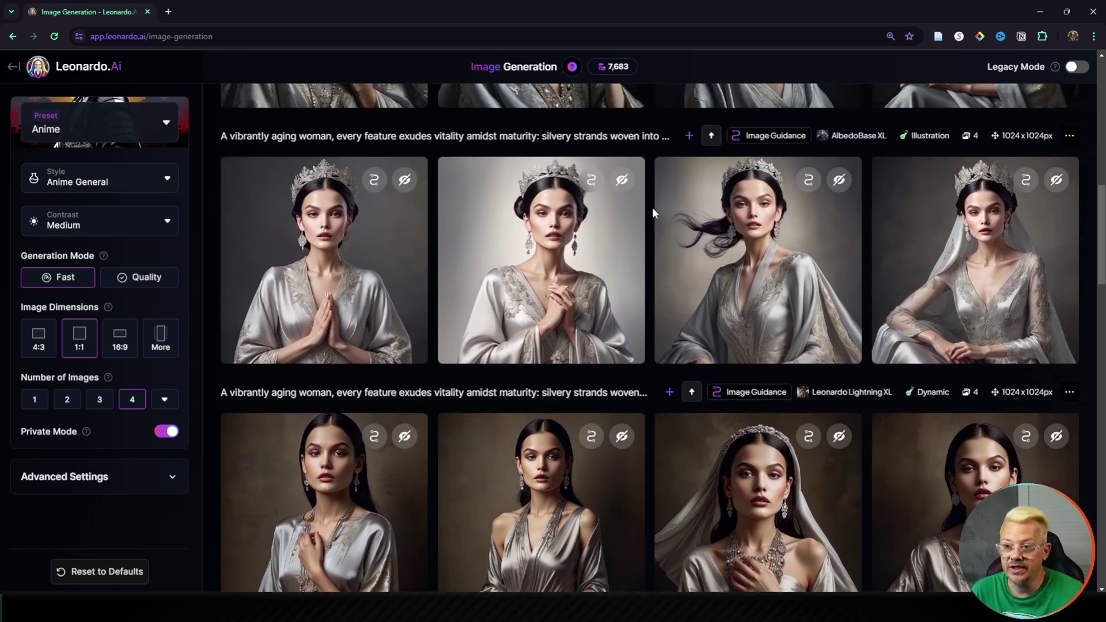
{"action": "scroll", "coordinate": [651, 207], "scroll_direction": "up", "scroll_amount": 2}
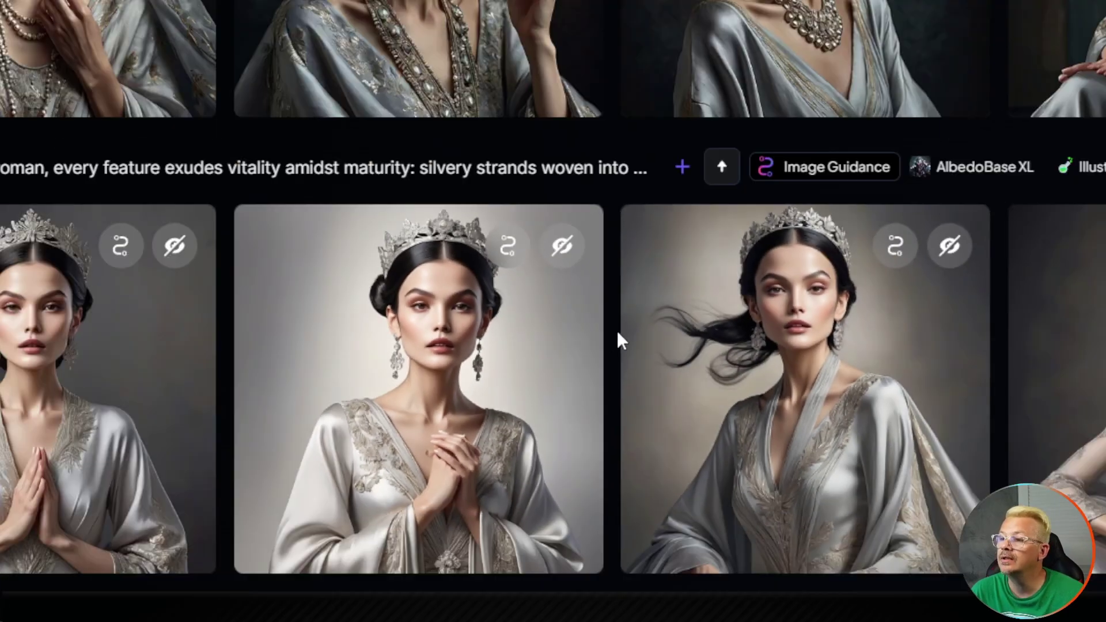
{"action": "scroll", "coordinate": [616, 330], "scroll_direction": "up", "scroll_amount": 3}
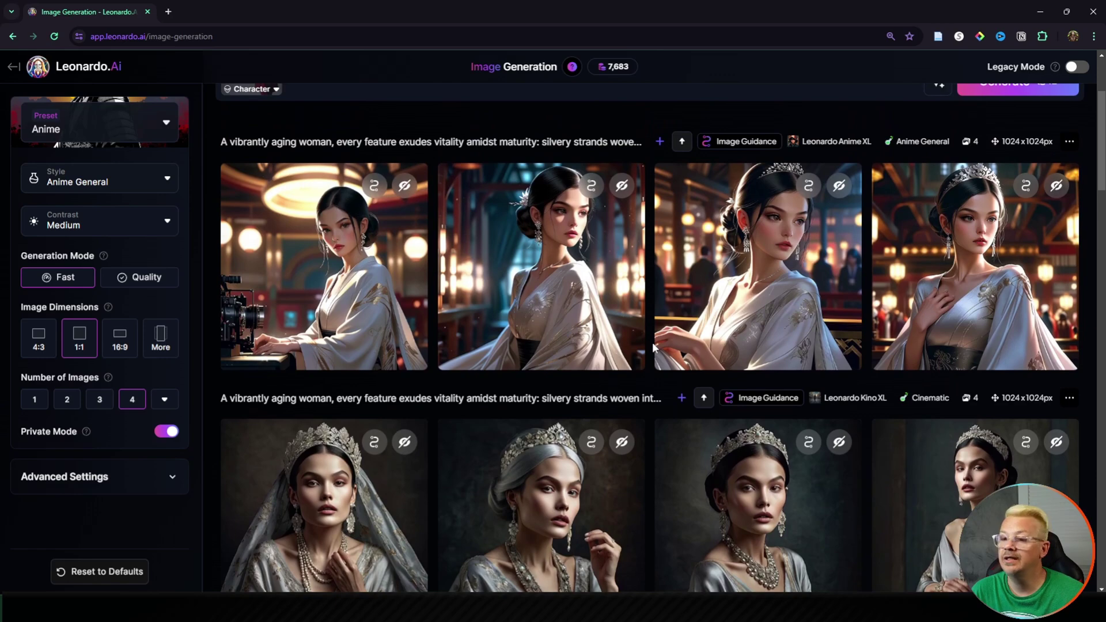
View the Anime preset images of the woman enlarged to check her likeness.
{"action": "scroll", "coordinate": [654, 310], "scroll_direction": "down", "scroll_amount": 1}
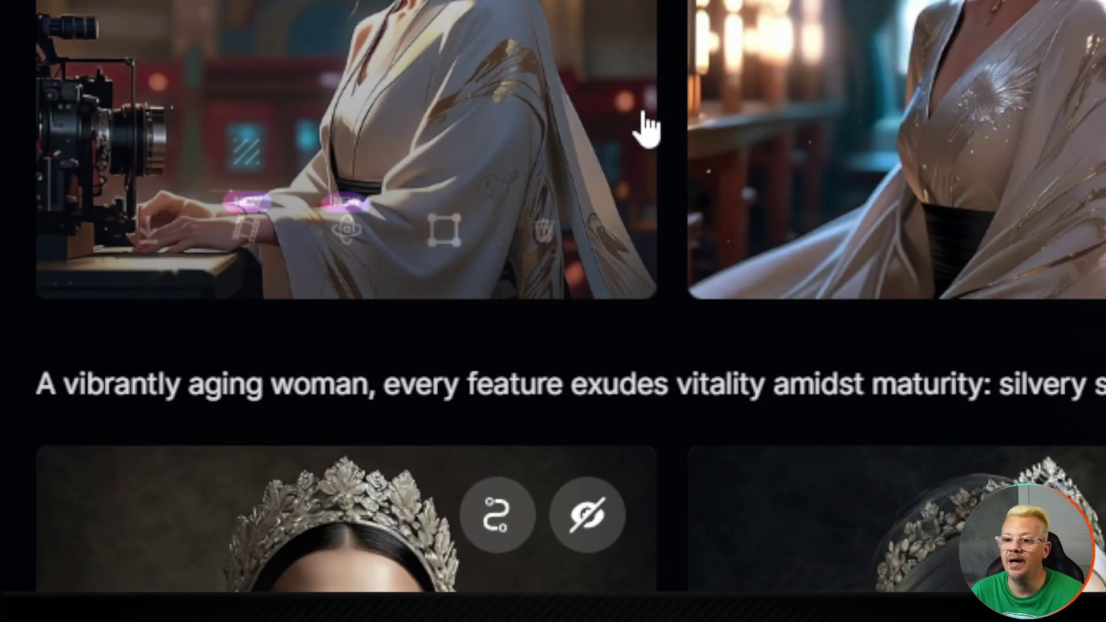
{"action": "left_click", "coordinate": [700, 123]}
{"action": "left_click", "coordinate": [292, 332]}
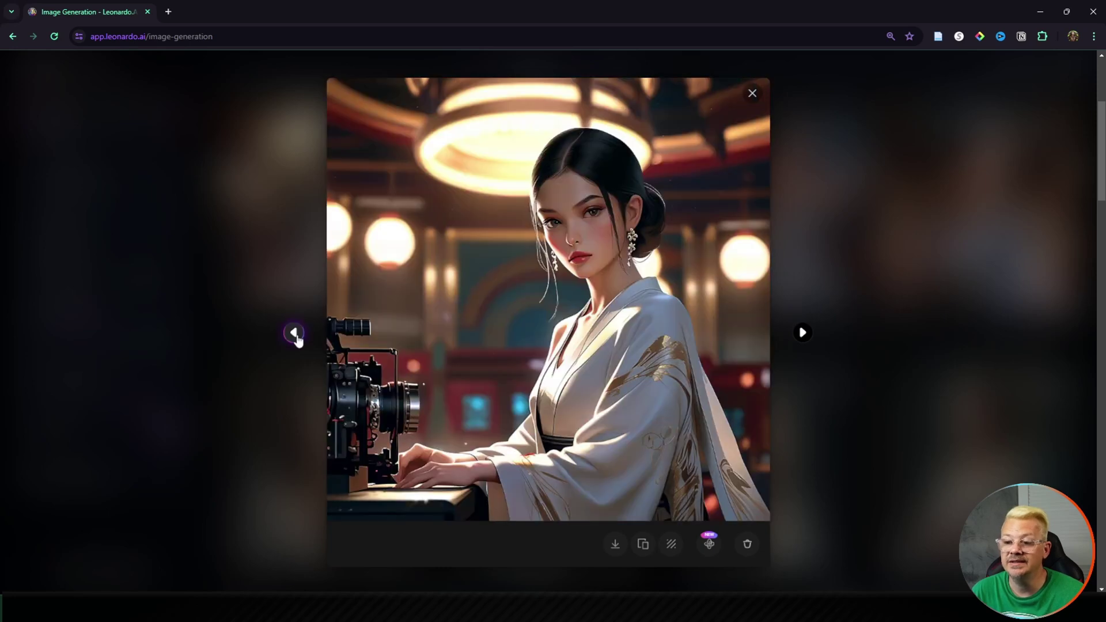
{"action": "key", "text": "Escape"}
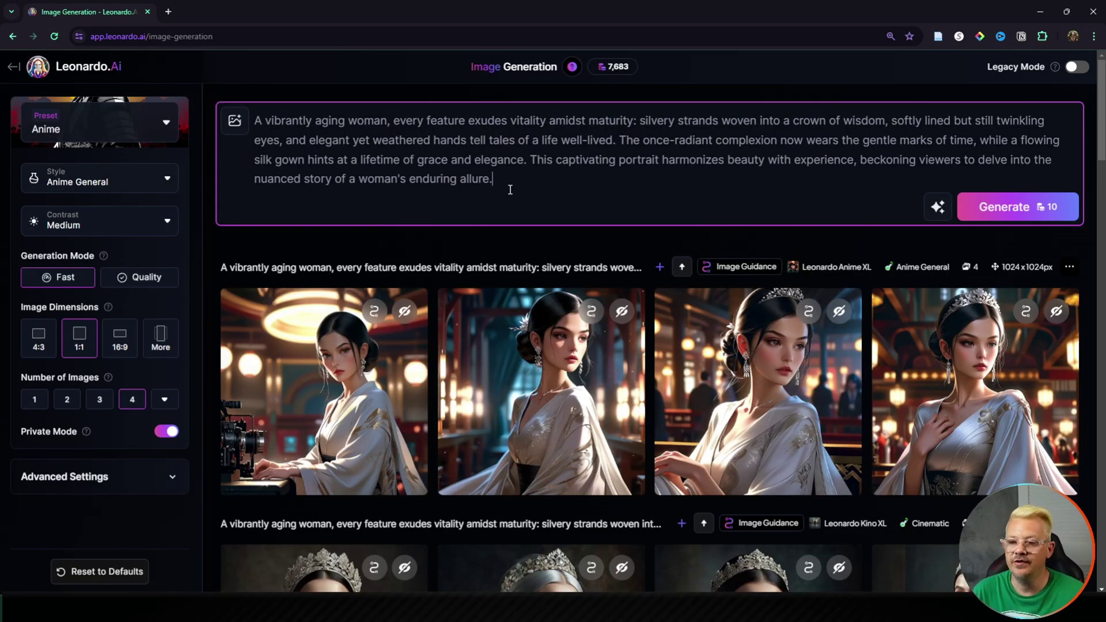
Clear the aging woman prompt and switch the preset to Leonardo Lightning.
{"action": "left_click_drag", "start_coordinate": [494, 180], "coordinate": [254, 117]}
{"action": "key", "text": "BackSpace"}
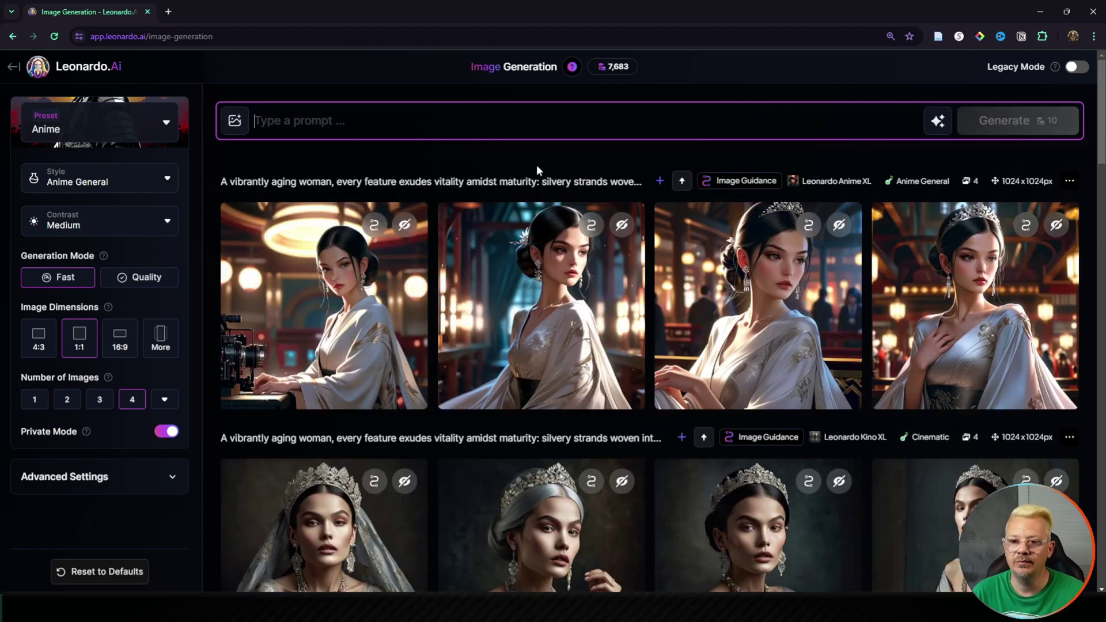
{"action": "left_click", "coordinate": [152, 131]}
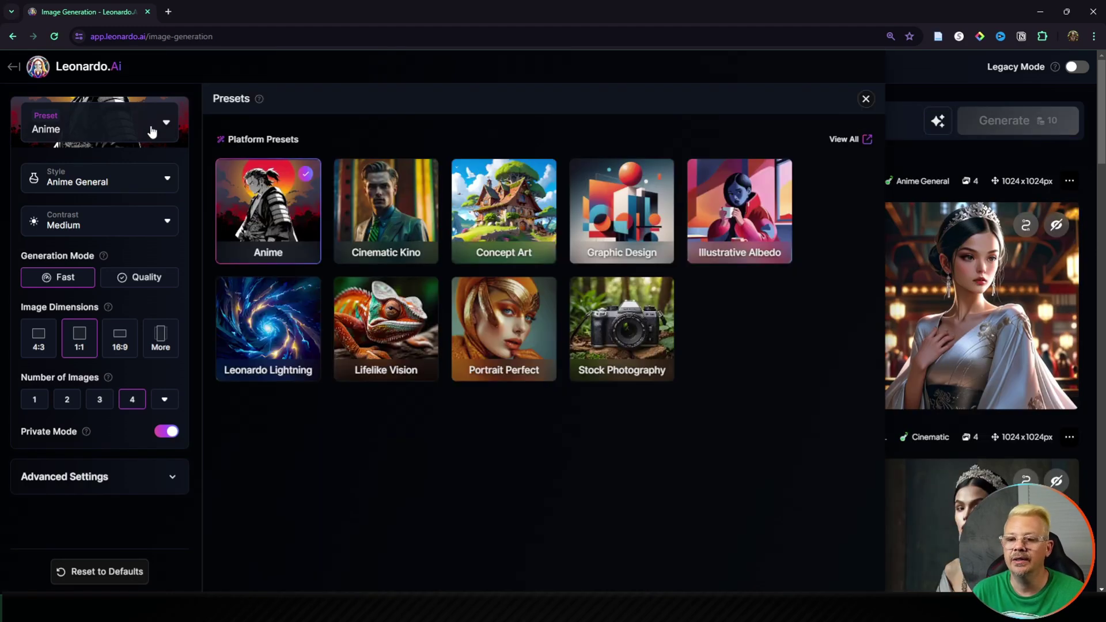
{"action": "left_click", "coordinate": [266, 317]}
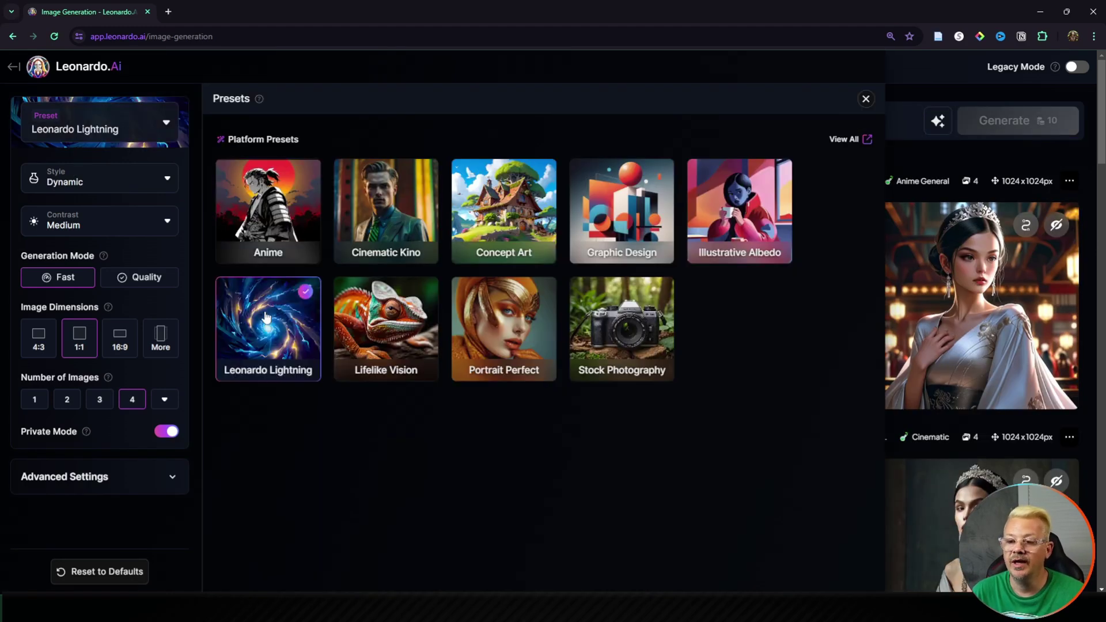
{"action": "left_click", "coordinate": [965, 143]}
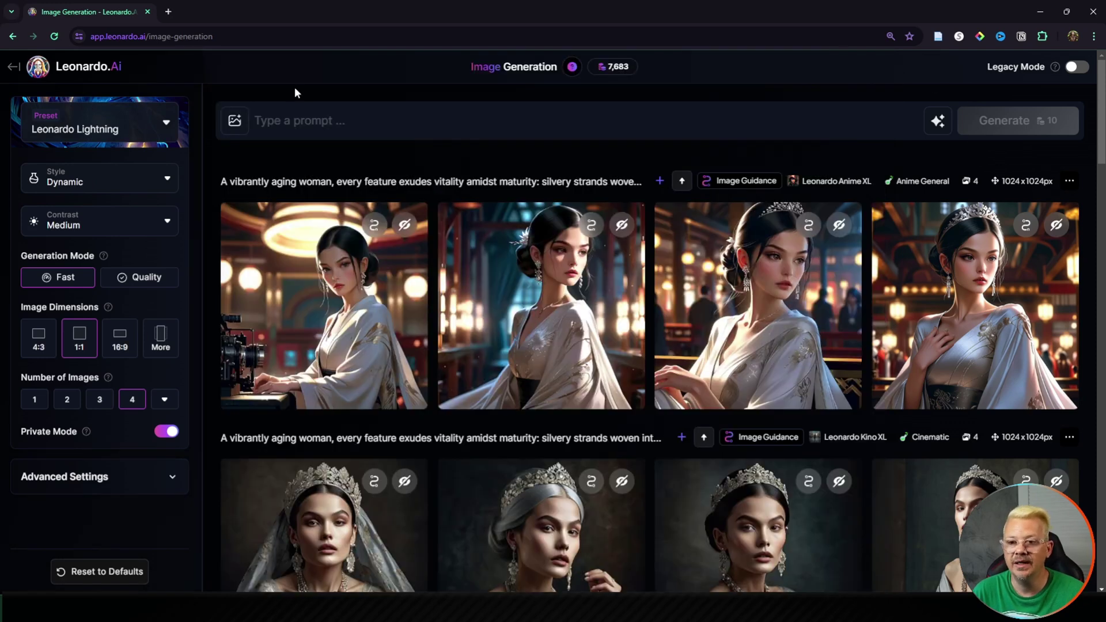
Add the uploaded photo of the man in a dark shirt in front of green trees as the Character Reference.
{"action": "left_click", "coordinate": [300, 120]}
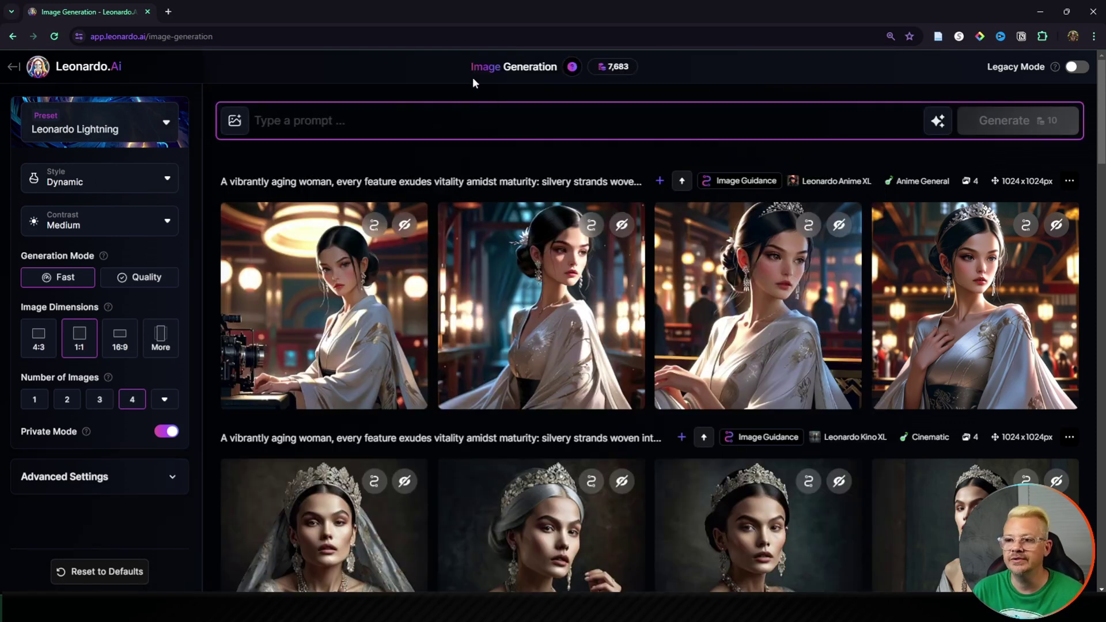
{"action": "left_click", "coordinate": [235, 122]}
{"action": "left_click", "coordinate": [284, 254]}
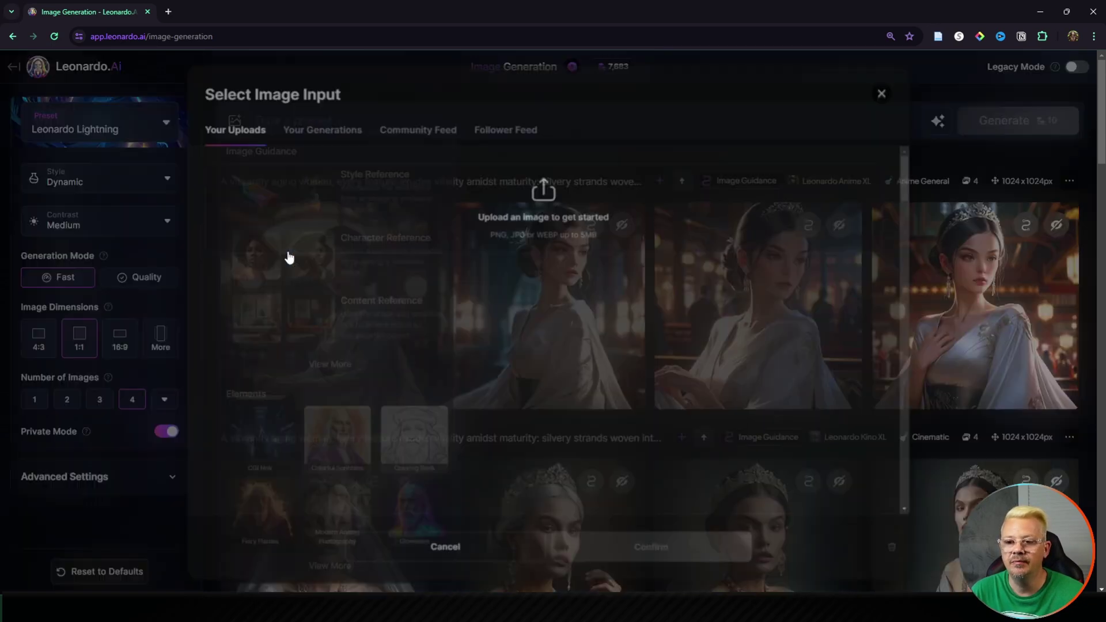
{"action": "scroll", "coordinate": [283, 260], "scroll_direction": "down", "scroll_amount": 4}
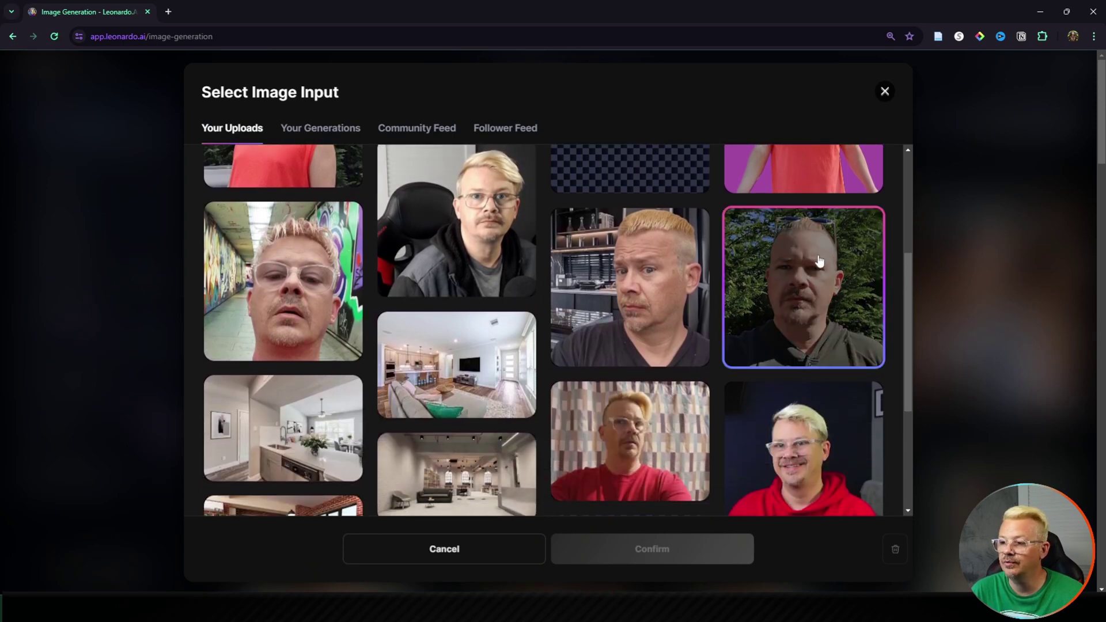
{"action": "left_click", "coordinate": [818, 261]}
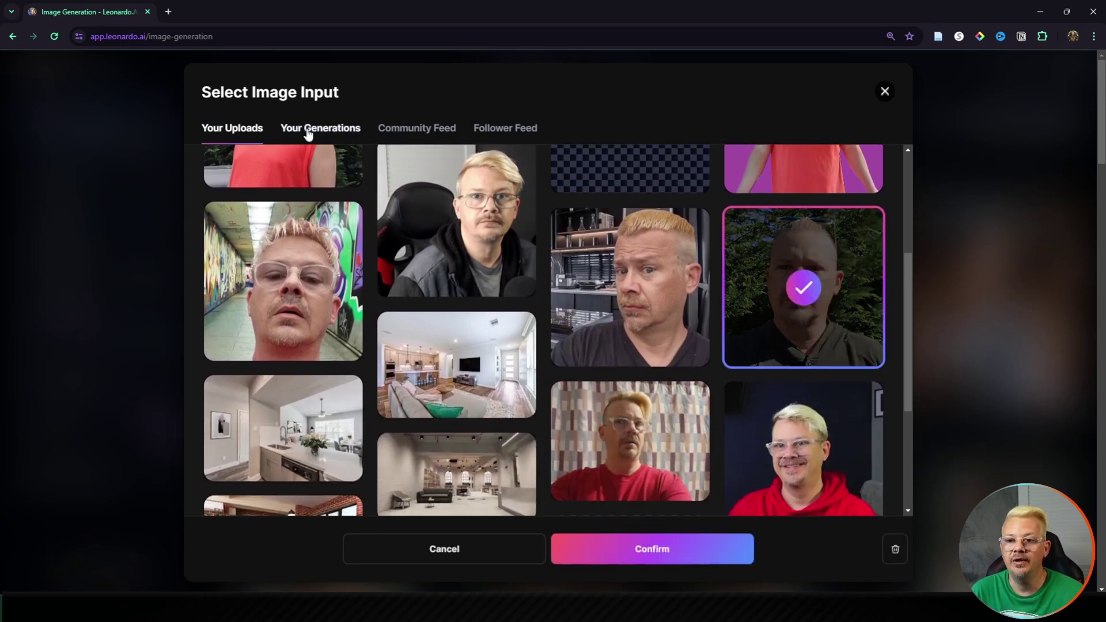
{"action": "scroll", "coordinate": [470, 366], "scroll_direction": "up", "scroll_amount": 5}
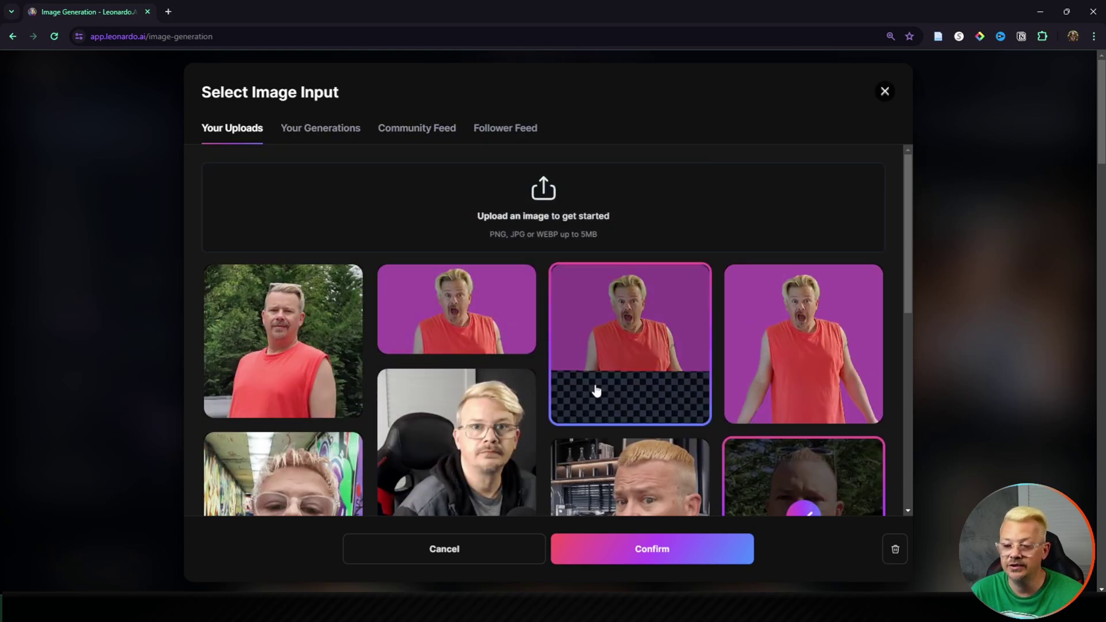
{"action": "scroll", "coordinate": [604, 395], "scroll_direction": "down", "scroll_amount": 5}
{"action": "left_click", "coordinate": [597, 554]}
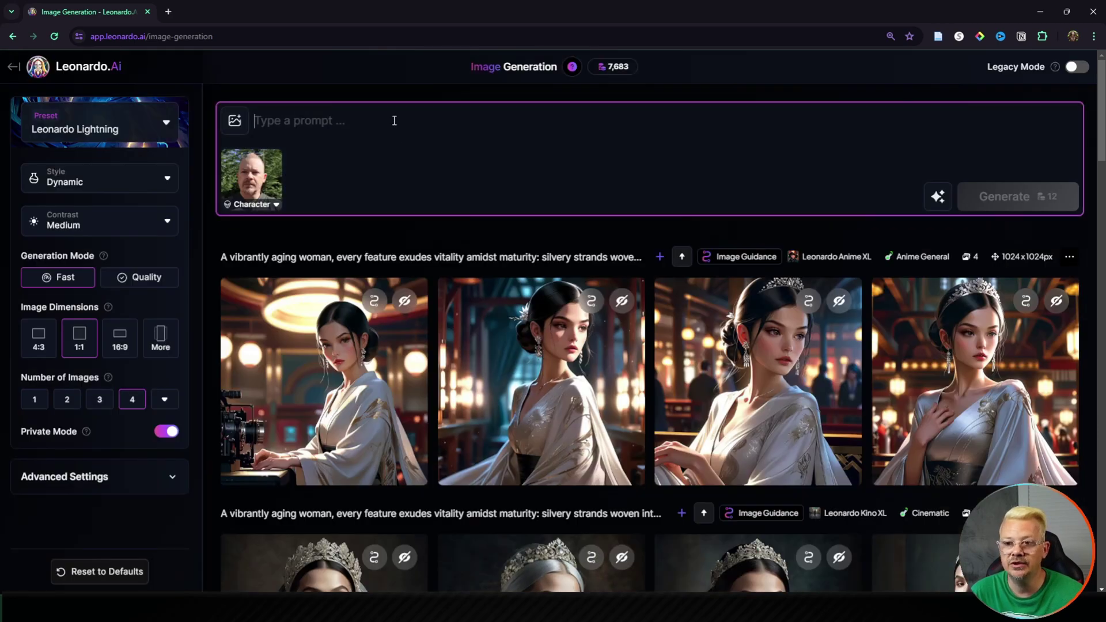
Enter the prompt describing a ruggedly handsome, weathered cowboy in a golden prairie sunset and generate a batch of four images.
{"action": "type", "text": "A ruggedly handsome cowboy, weathered by sun and wind, stands tall in the golden light of a prairie sunset. His chiseled features are set in a determined expression, framed by a weather-beaten hat and a scruffy beard. The image, seemingly captured in a painting, evokes a sense of timeless masculinity and rugged charm. The artist's skill is apparent in the fine details, from the creases in the man's weathered leather jacket to the dust on his well-worn boots. This mesmerizing portrait evokes a sense of adventure and grit, inviting viewers to ponder the untold stories behind the cowboy's steely gaze."}
{"action": "left_click", "coordinate": [277, 284]}
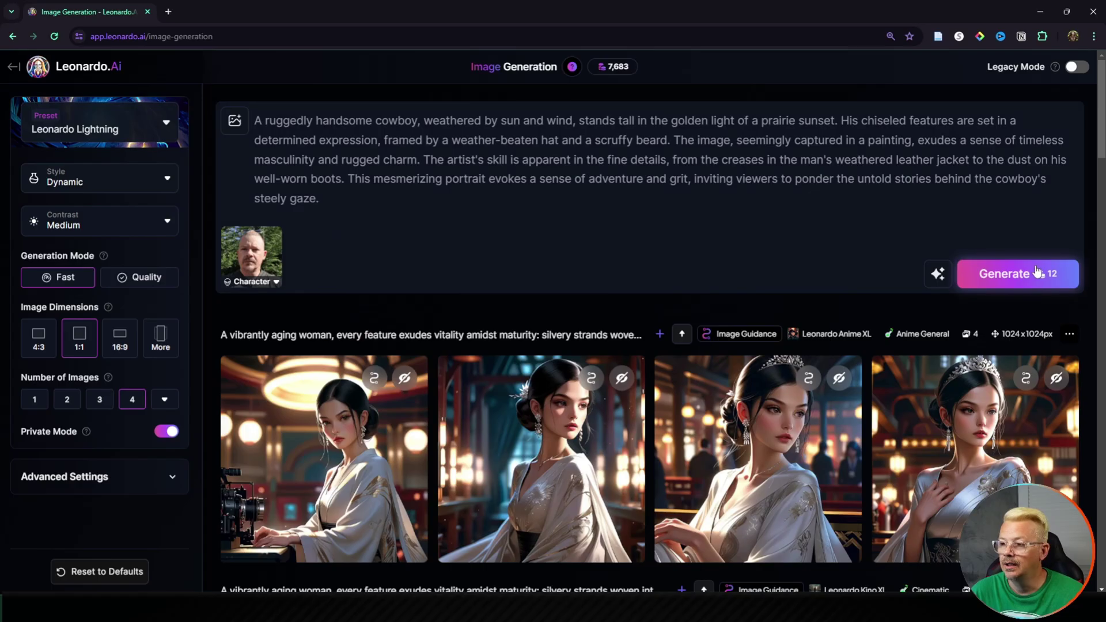
{"action": "left_click", "coordinate": [1018, 274]}
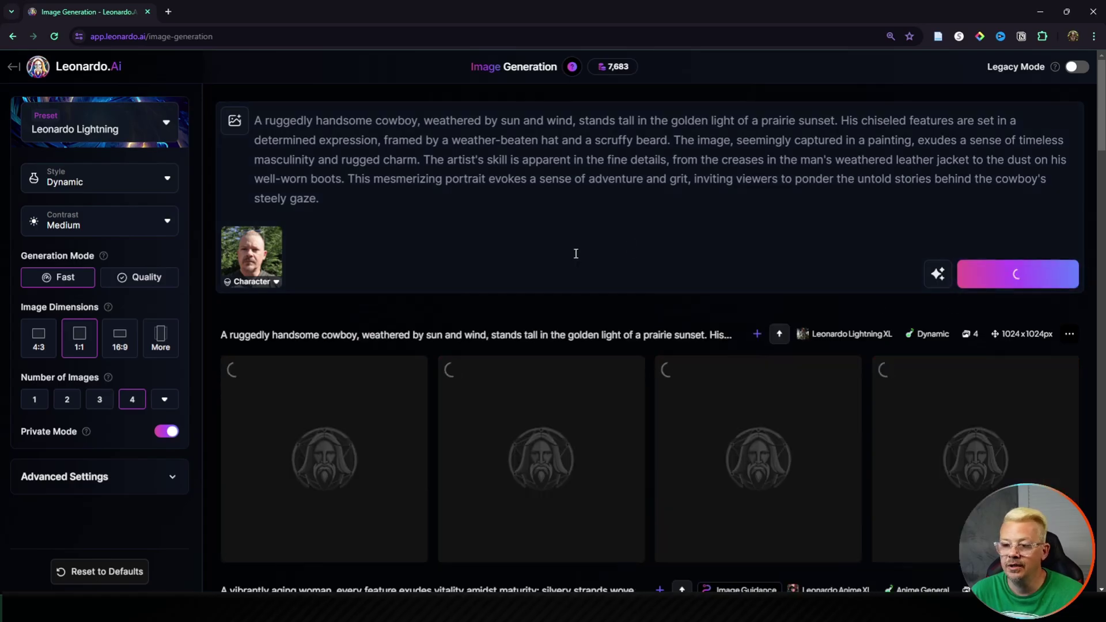
{"action": "scroll", "coordinate": [413, 236], "scroll_direction": "down", "scroll_amount": 2}
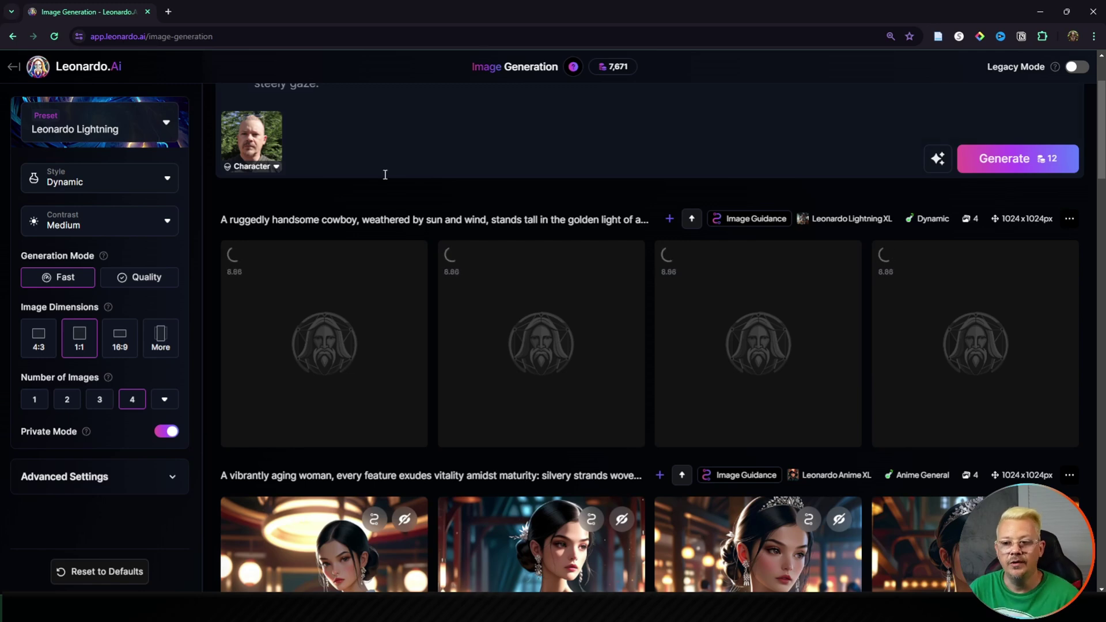